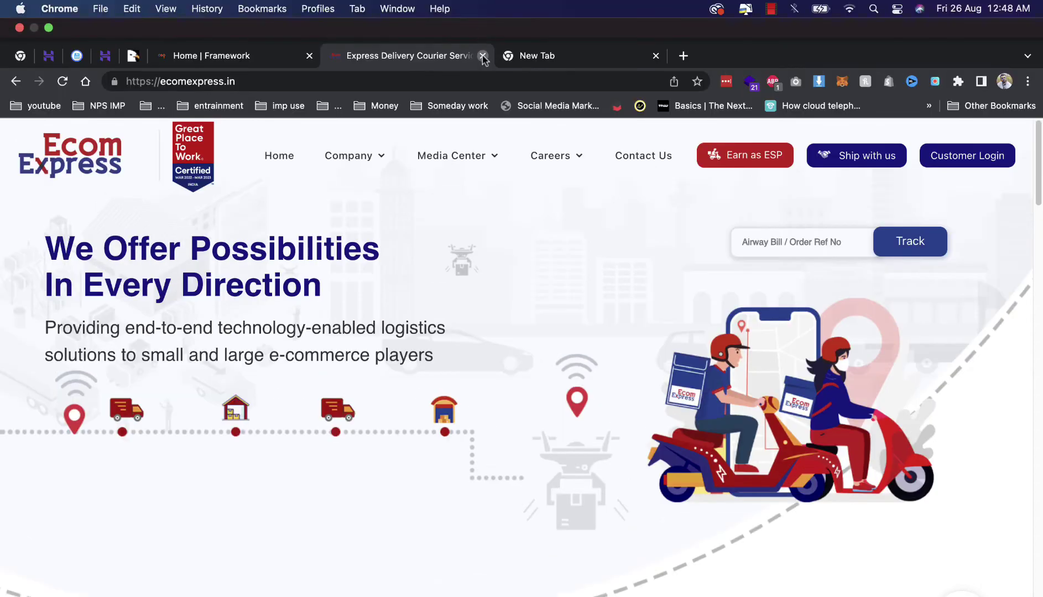
# - Close the Ecom Express website tab
pyautogui.click(483, 56)
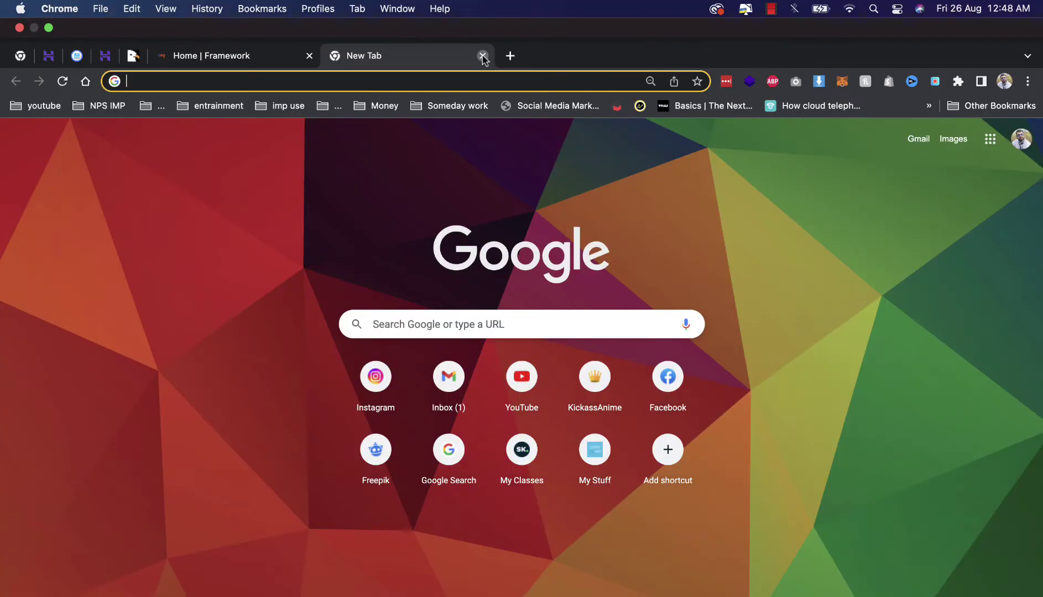
# - Close the blank new tab and scroll through the Cargo home page
pyautogui.click(480, 54)
pyautogui.scroll(-20, 357, 179)
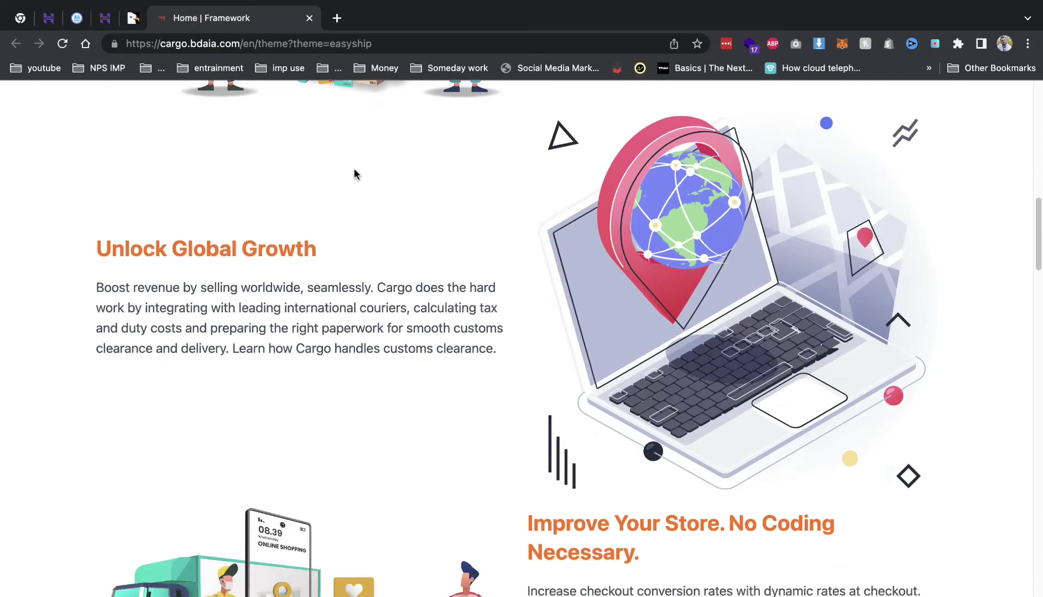
pyautogui.scroll(-5, 410, 301)
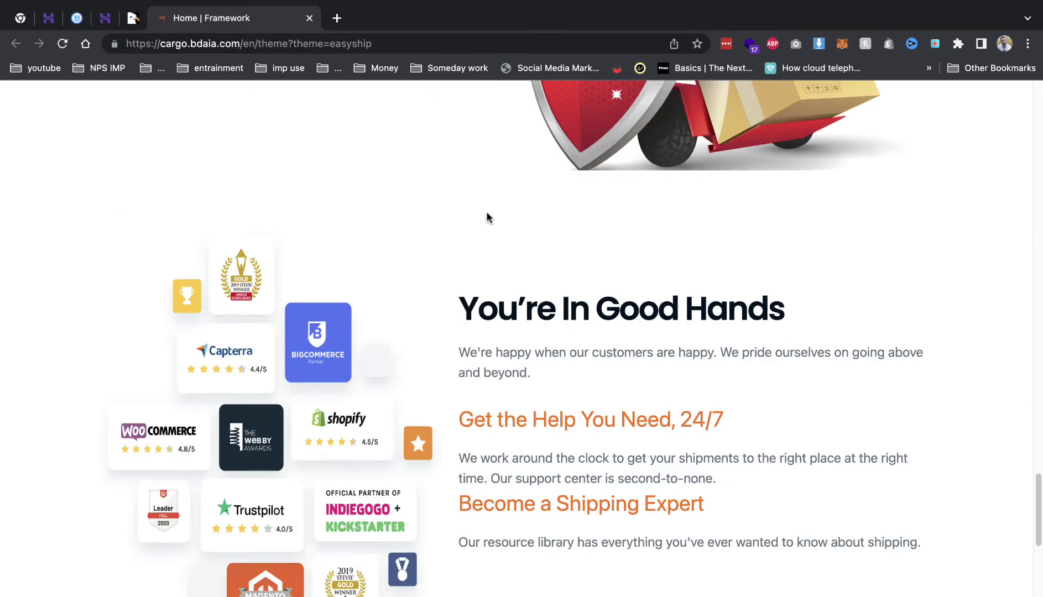
pyautogui.scroll(20, 486, 216)
# - Look over the Cargo TRACKING page, then close the tracking tab
pyautogui.click(321, 110)
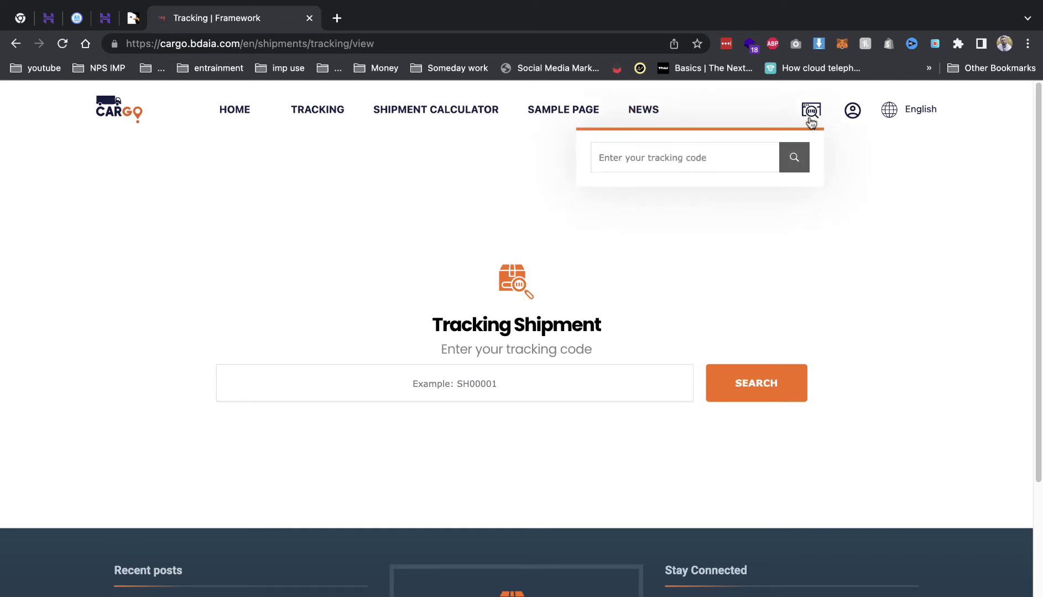
pyautogui.scroll(-4, 724, 255)
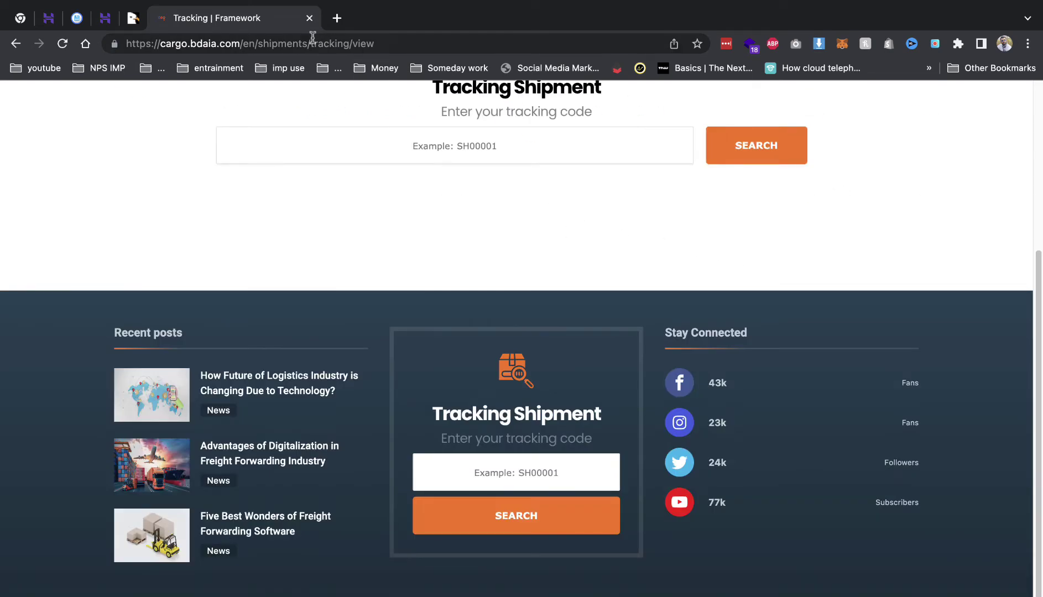
pyautogui.click(309, 18)
pyautogui.scroll(5, 404, 297)
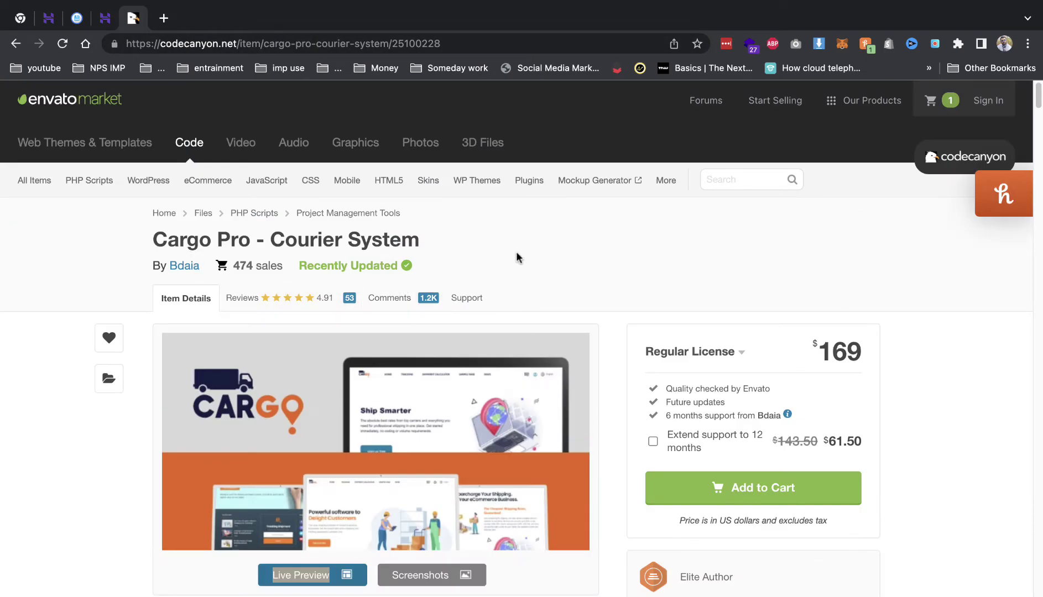
# - Review the Cargo Pro item page's 474 sales and feature list, then close its tab
pyautogui.moveTo(242, 267); pyautogui.dragTo(346, 268)
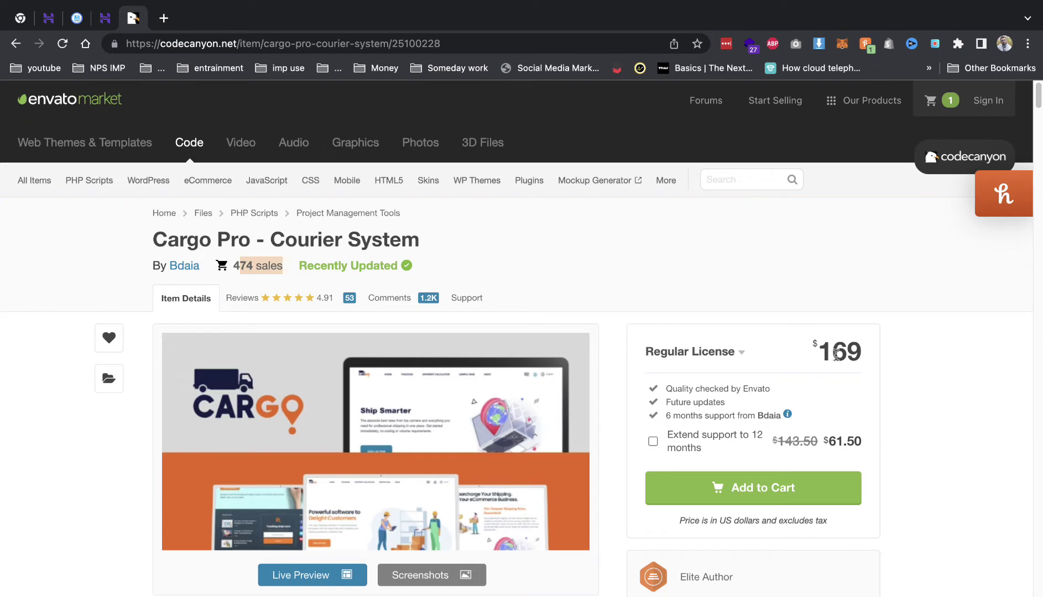
pyautogui.moveTo(817, 347); pyautogui.dragTo(859, 349)
pyautogui.scroll(-5, 790, 359)
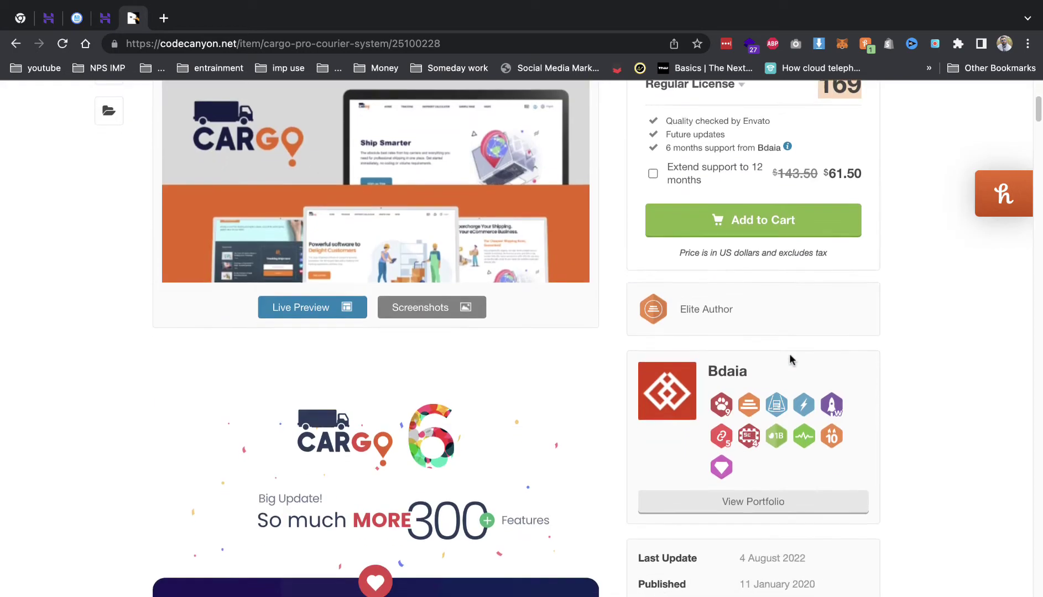
pyautogui.scroll(-5, 791, 359)
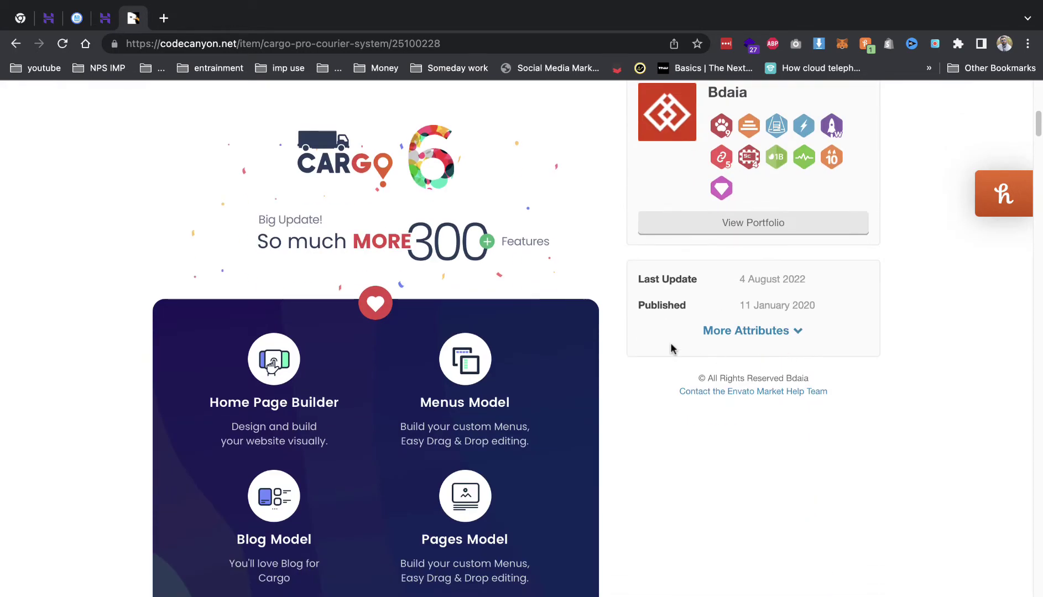
pyautogui.scroll(-7, 670, 349)
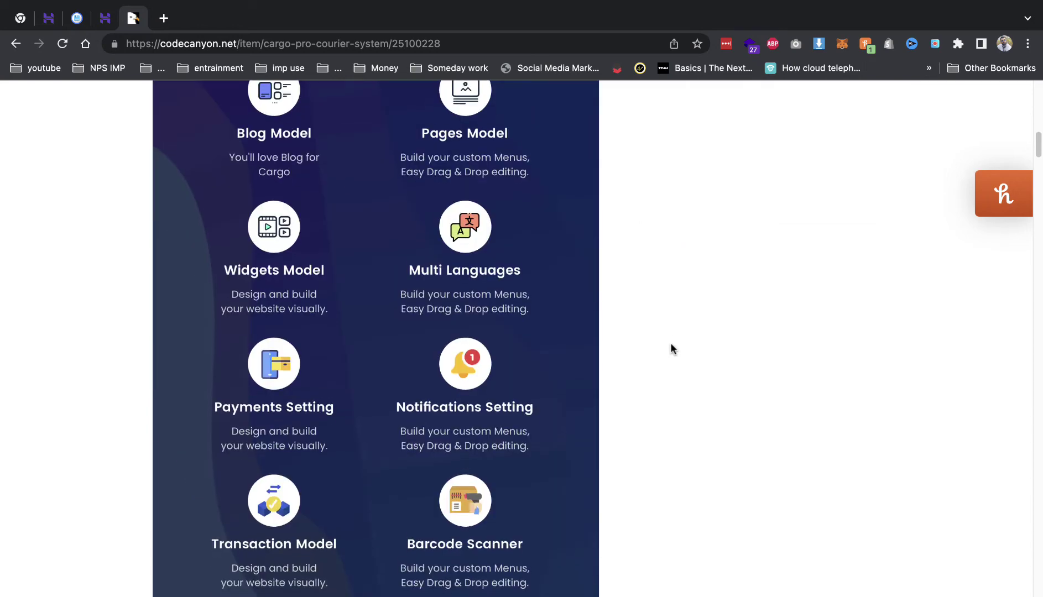
pyautogui.scroll(-1, 670, 349)
pyautogui.scroll(-20, 671, 348)
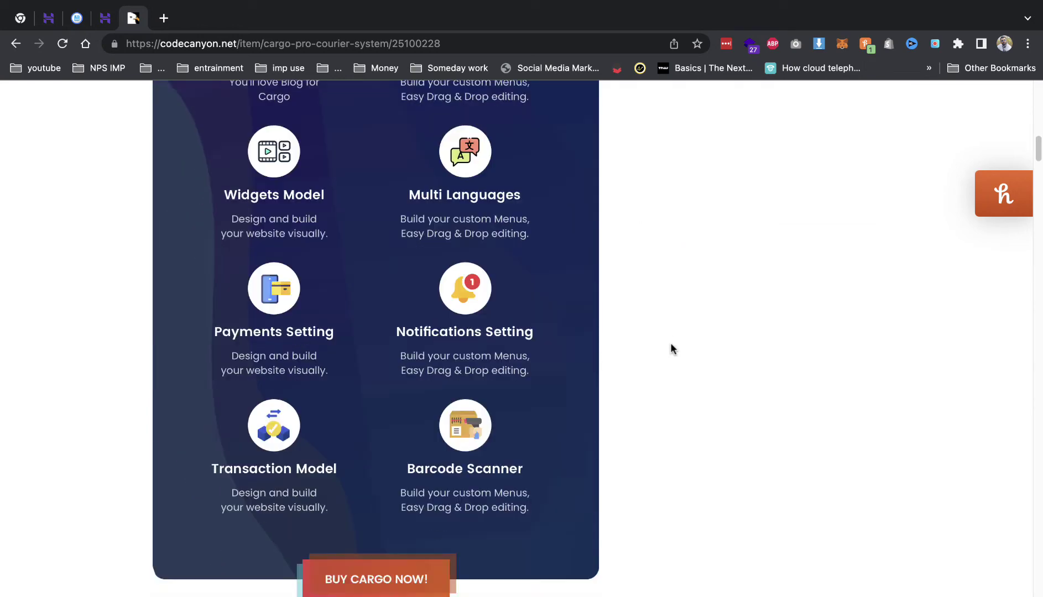
pyautogui.scroll(-6, 546, 340)
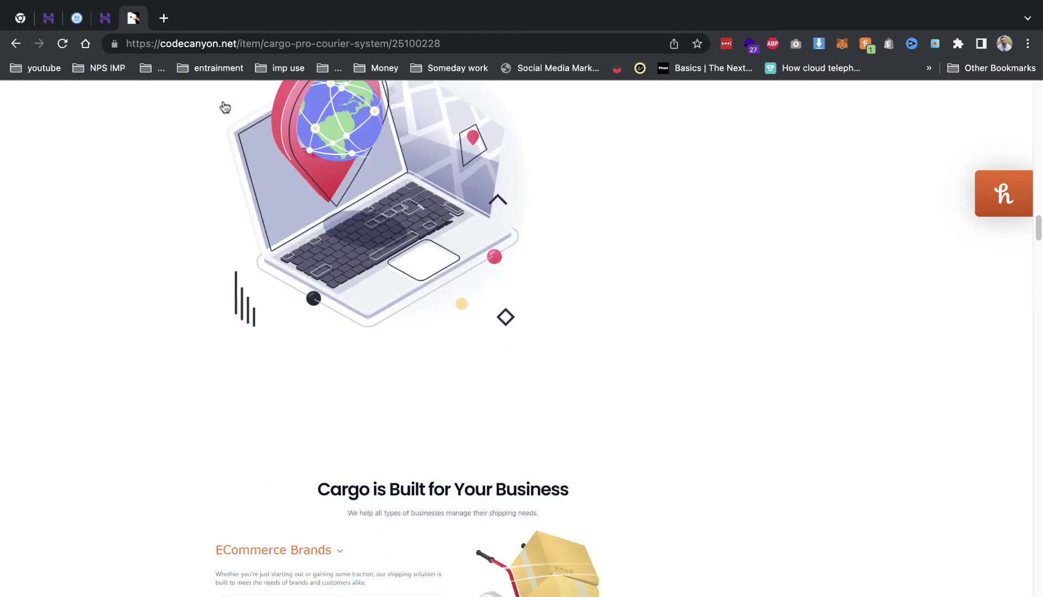
pyautogui.rightClick(145, 25)
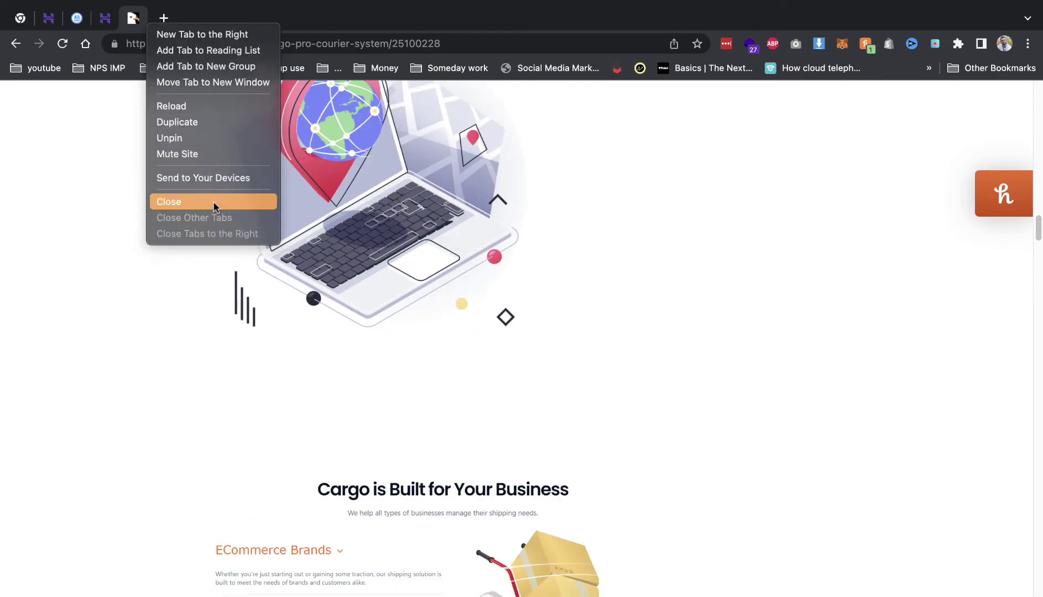
pyautogui.click(214, 201)
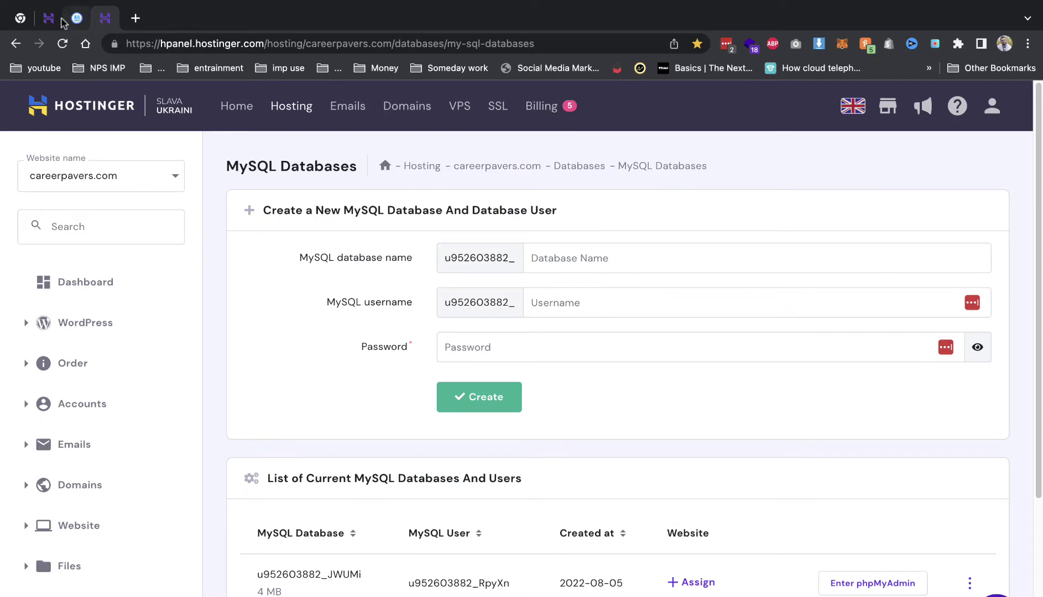
# - Create the subdomain 'demo' for careerpavers.com on the hPanel Subdomains page
pyautogui.click(59, 21)
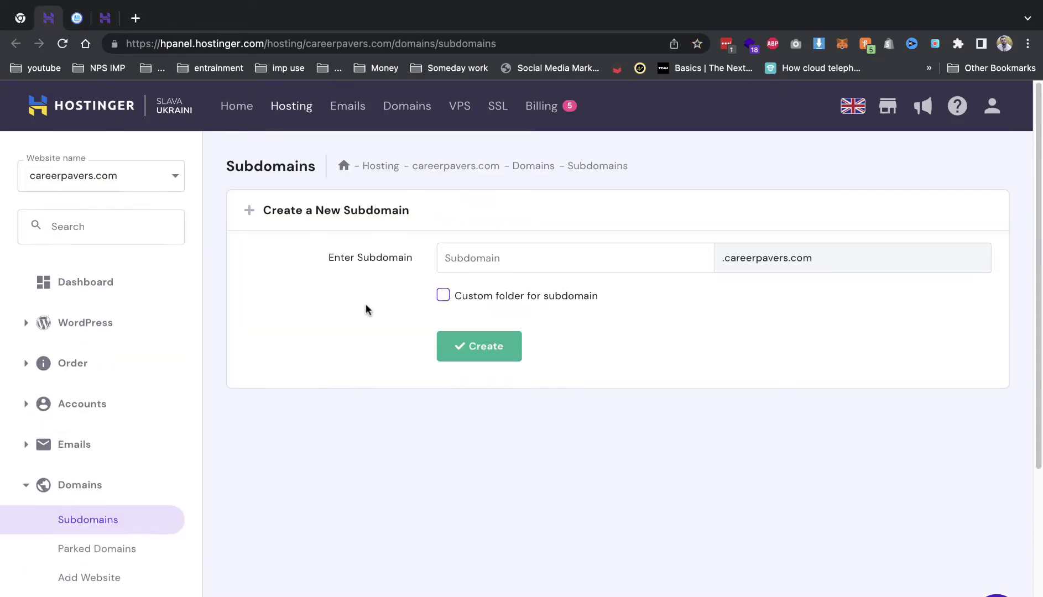
pyautogui.write('demo')
pyautogui.click(503, 347)
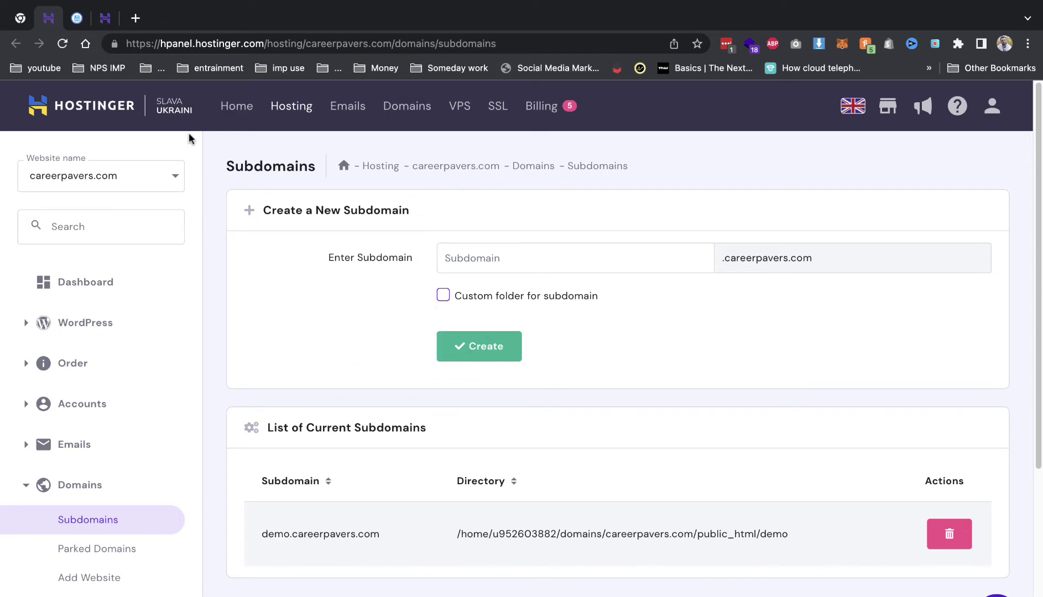
# - Delete default.php from the public_html/demo folder in File Manager
pyautogui.click(69, 18)
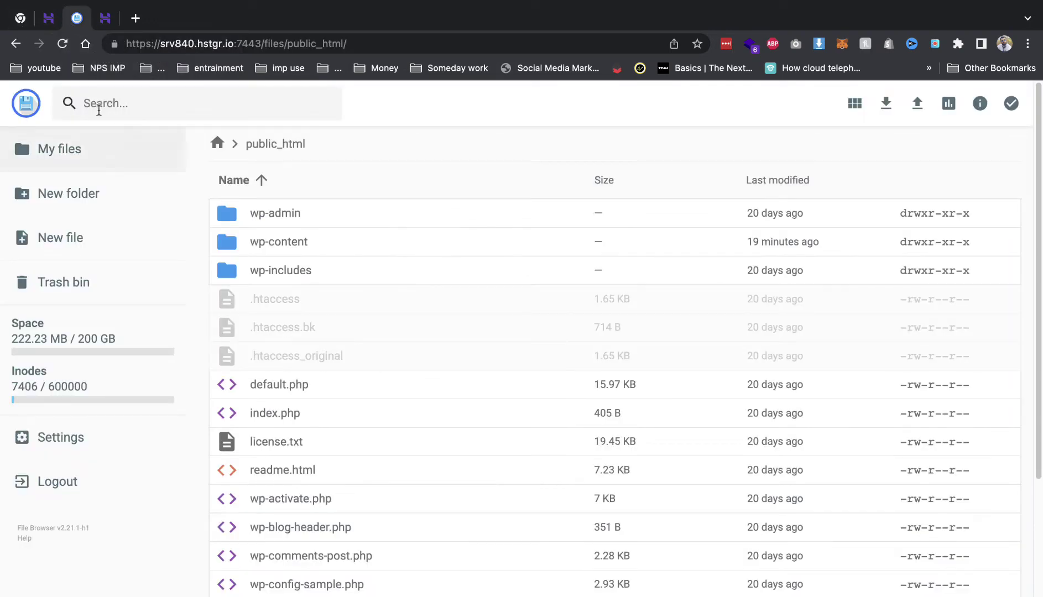
pyautogui.click(284, 219)
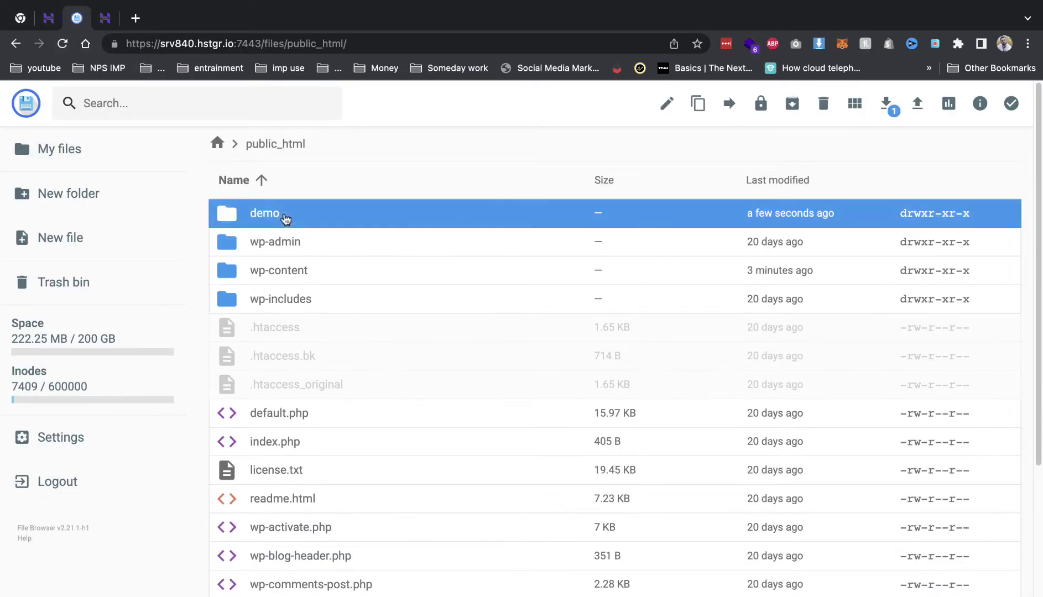
pyautogui.doubleClick(284, 218)
pyautogui.click(786, 222)
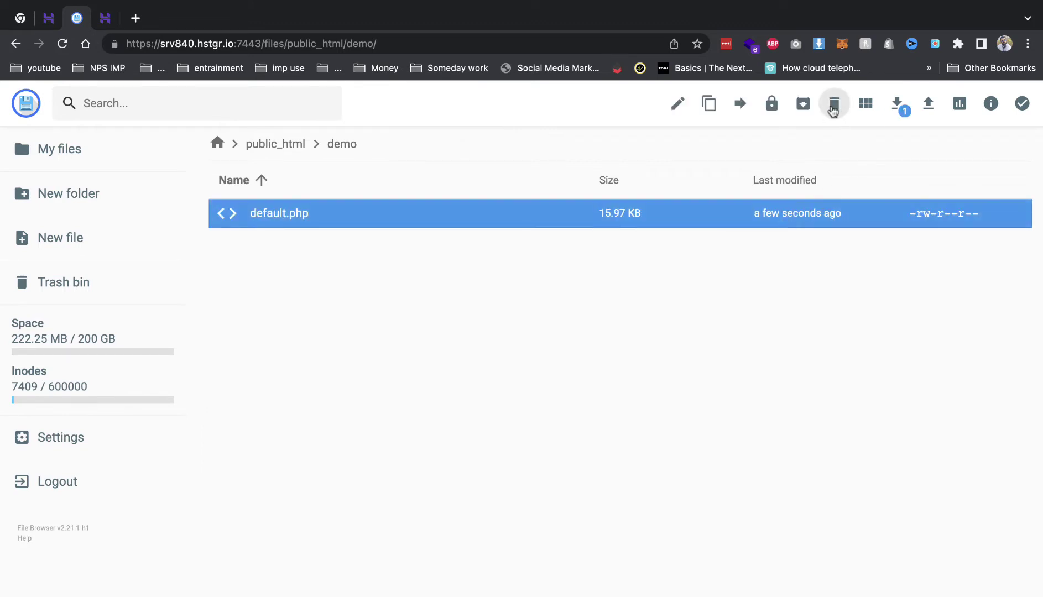
pyautogui.click(833, 110)
pyautogui.click(624, 404)
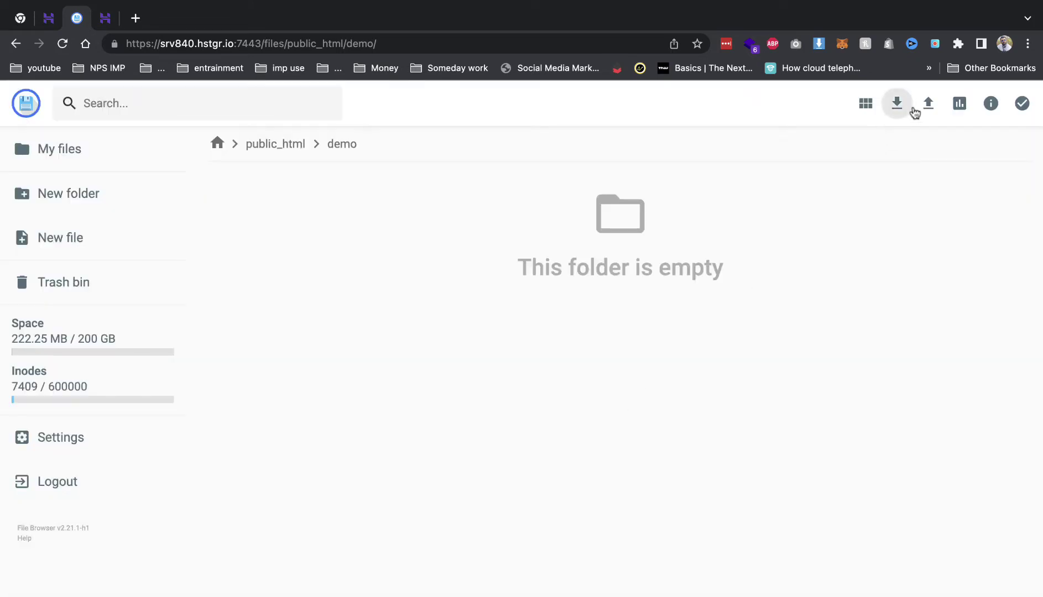
# - Upload cargo.zip from the Desktop into the demo folder
pyautogui.click(921, 110)
pyautogui.click(491, 373)
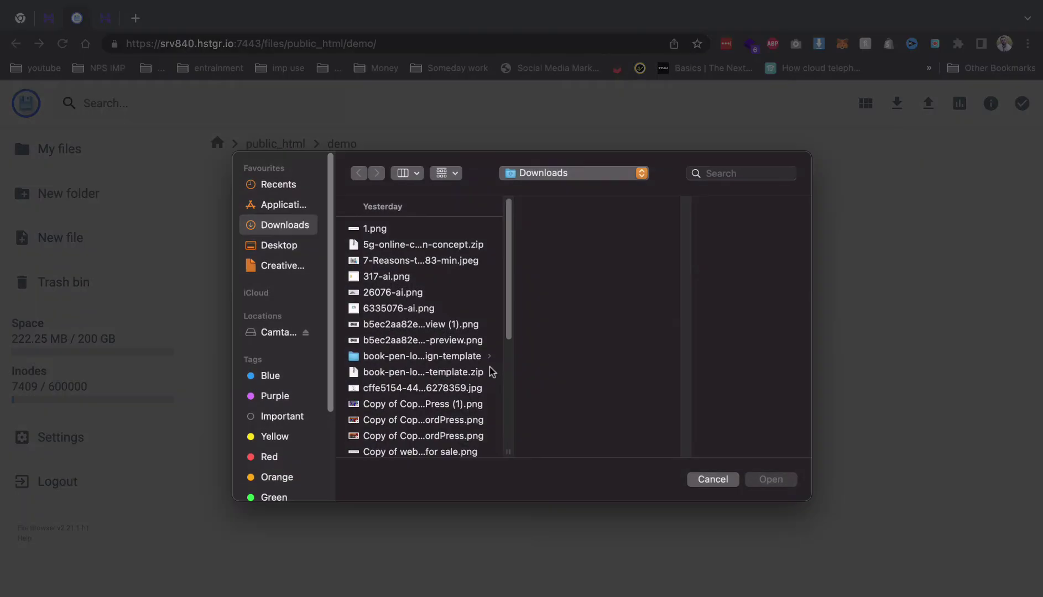
pyautogui.click(278, 246)
pyautogui.scroll(-5, 440, 353)
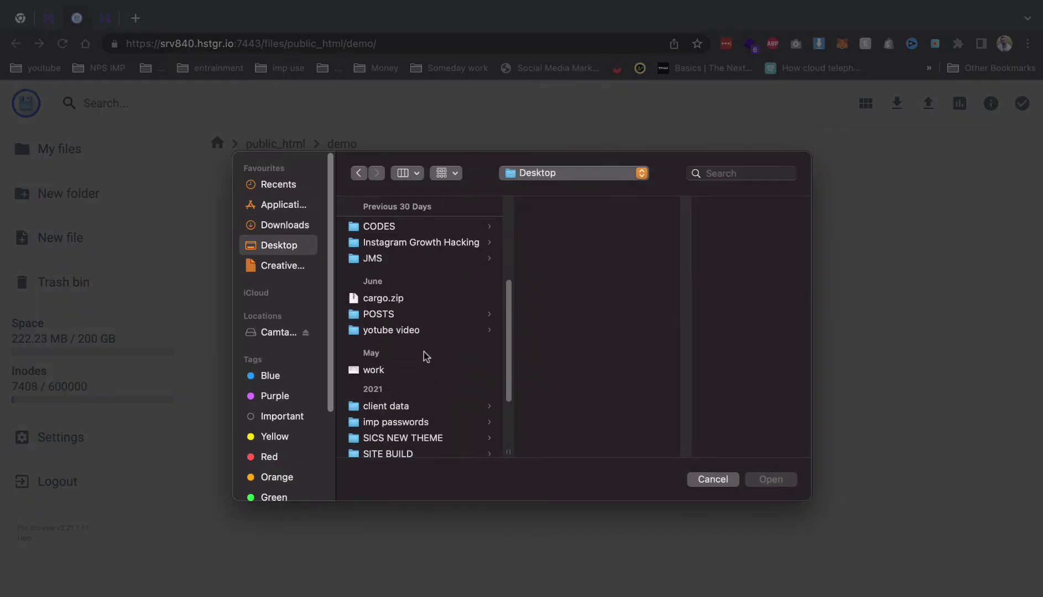
pyautogui.click(415, 304)
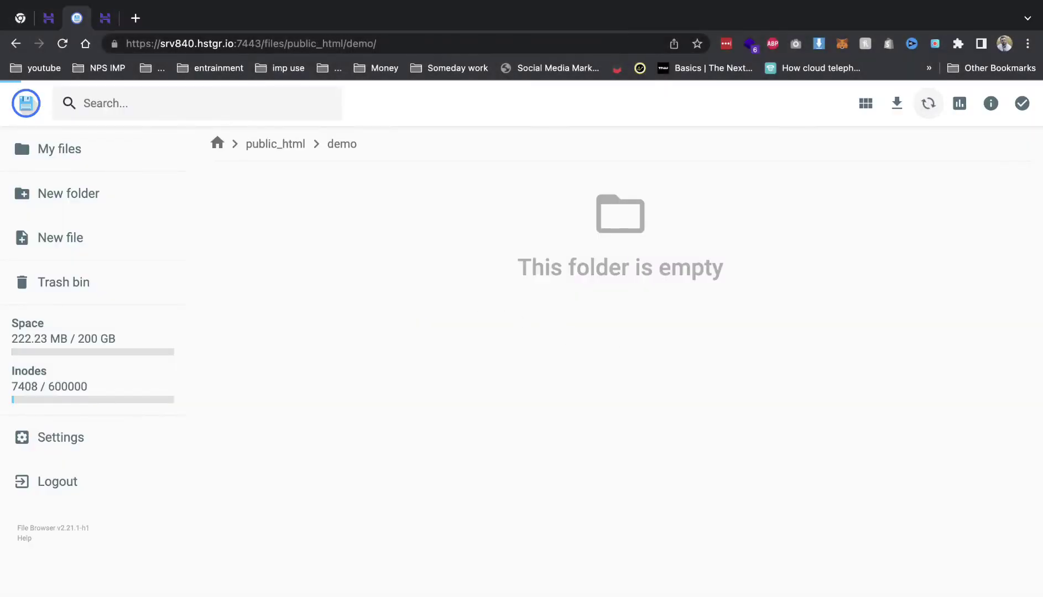
pyautogui.click(103, 19)
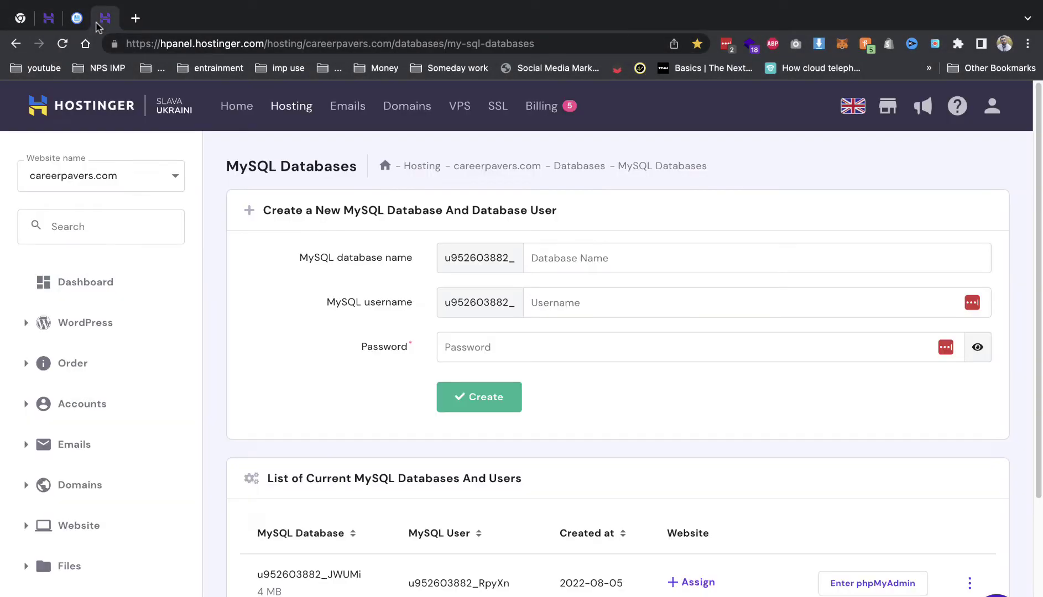
# - Create a MySQL database and user both named demo, with a longer account password
pyautogui.click(561, 256)
pyautogui.write('demo')
pyautogui.doubleClick(545, 258)
pyautogui.click(559, 302)
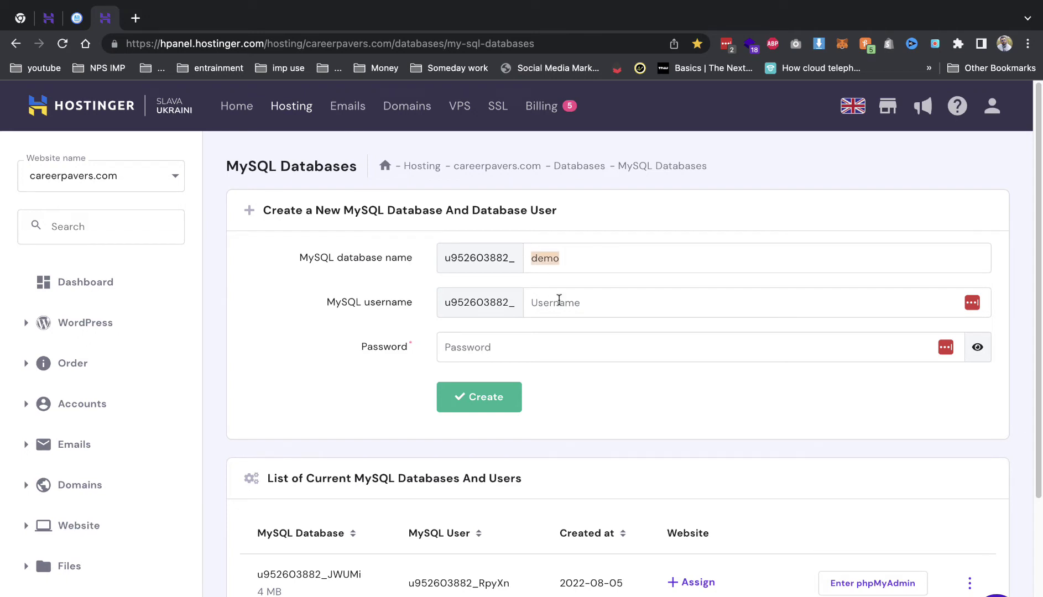
pyautogui.hotkey('ctrl', 'v')
pyautogui.click(464, 346)
pyautogui.write('demo')
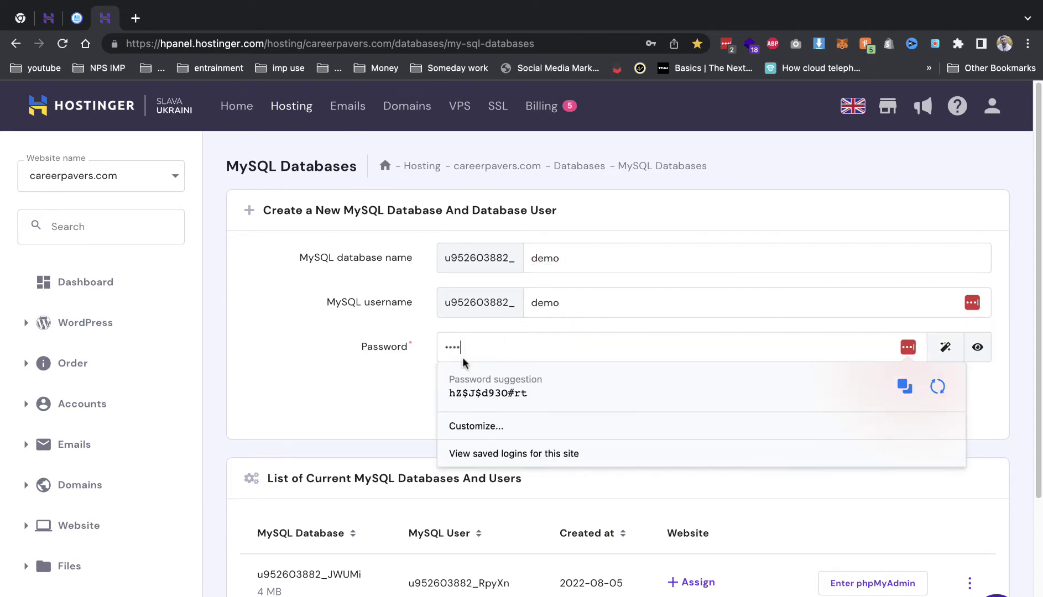
pyautogui.click(499, 351)
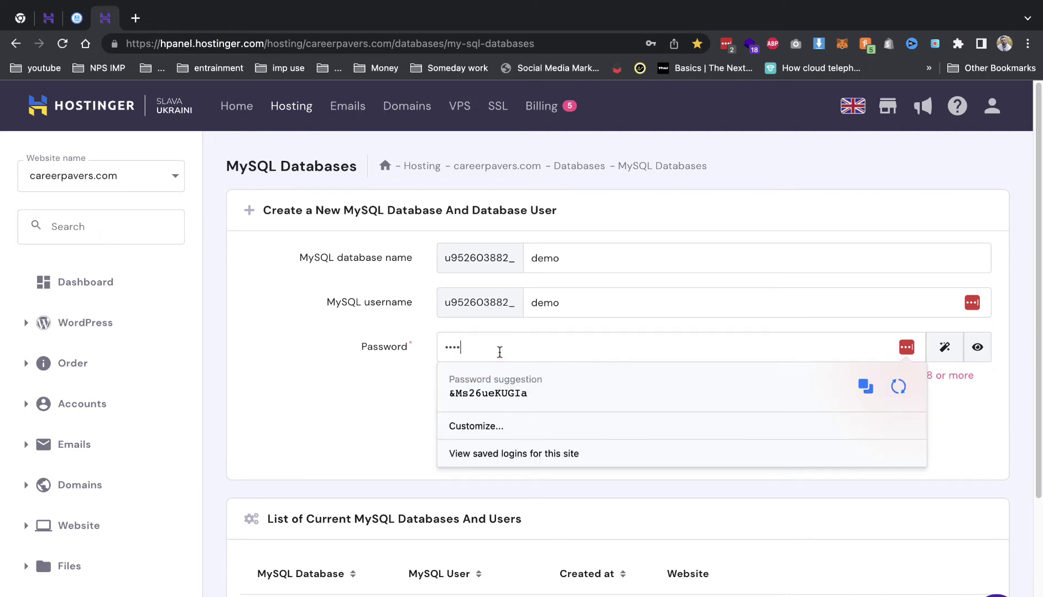
pyautogui.press('super+a')
pyautogui.write('demo@12')
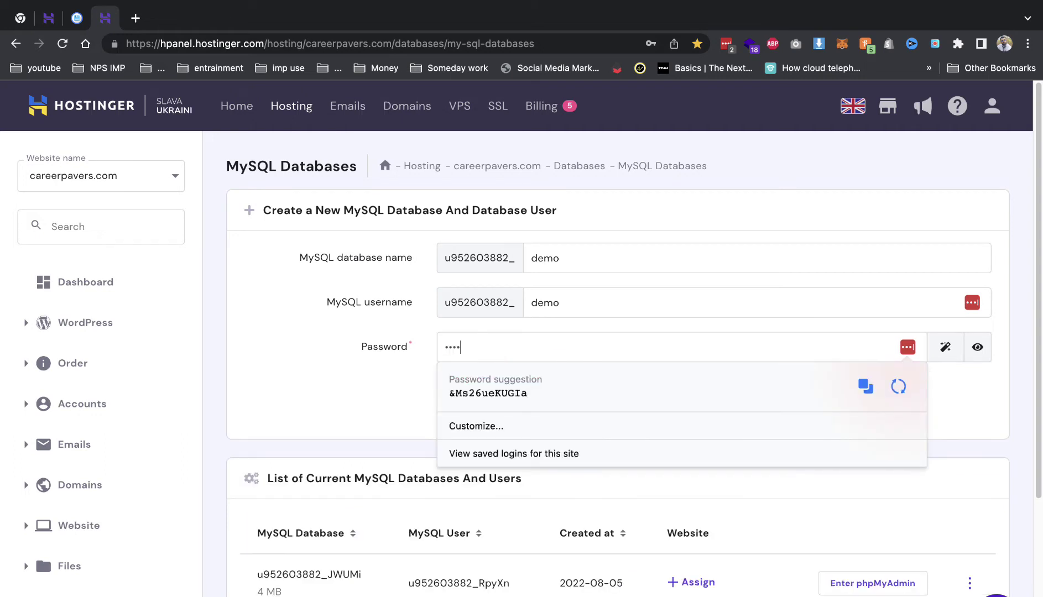
pyautogui.write('3')
pyautogui.click(479, 408)
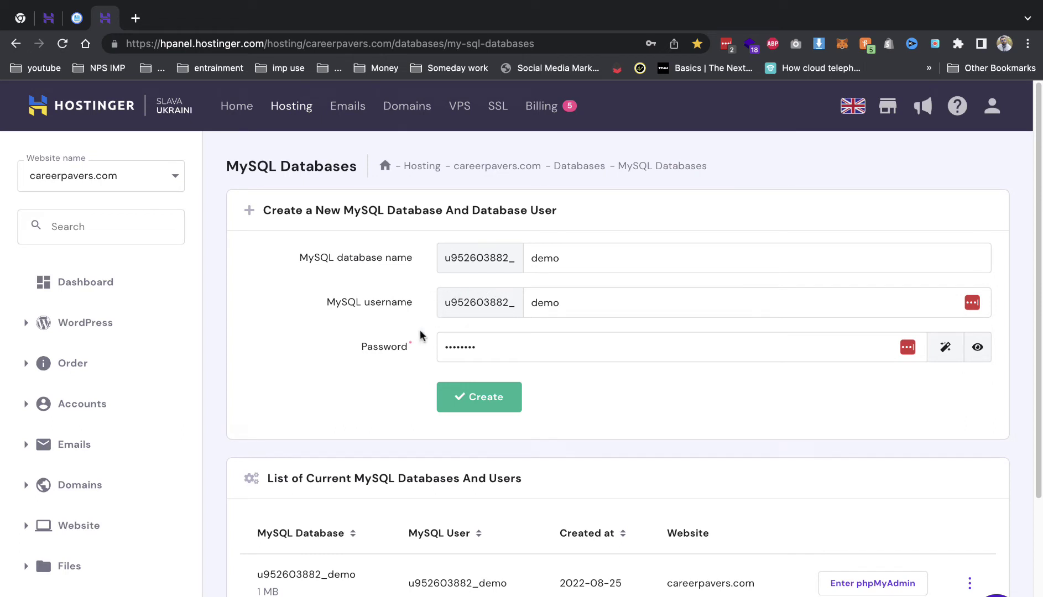
pyautogui.scroll(-2, 420, 335)
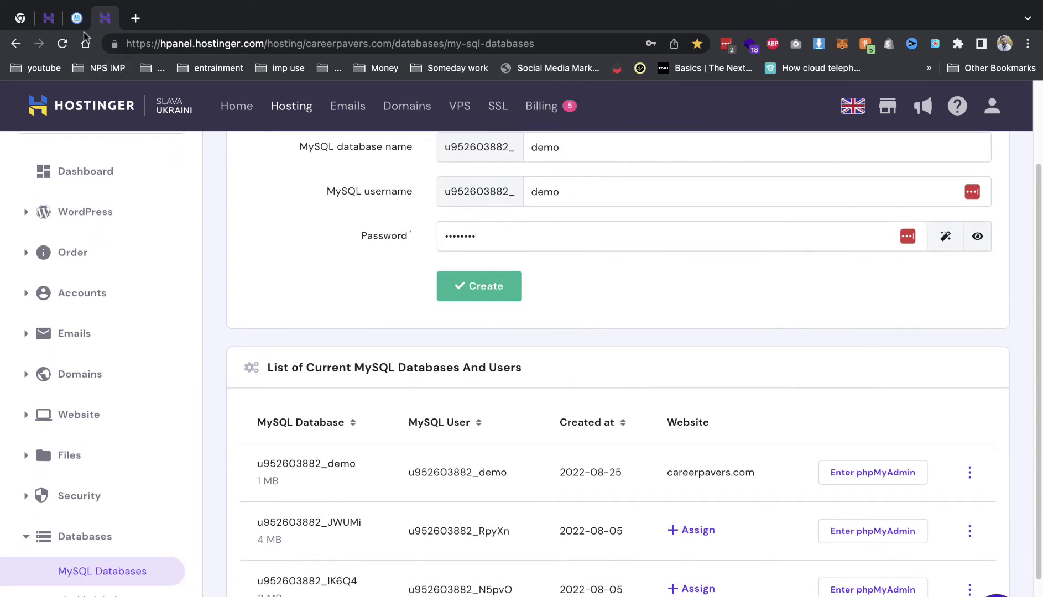
# - Keep File Manager open until cargo.zip (127.71 MB) finishes uploading to the demo folder
pyautogui.click(77, 19)
pyautogui.press('super+r')
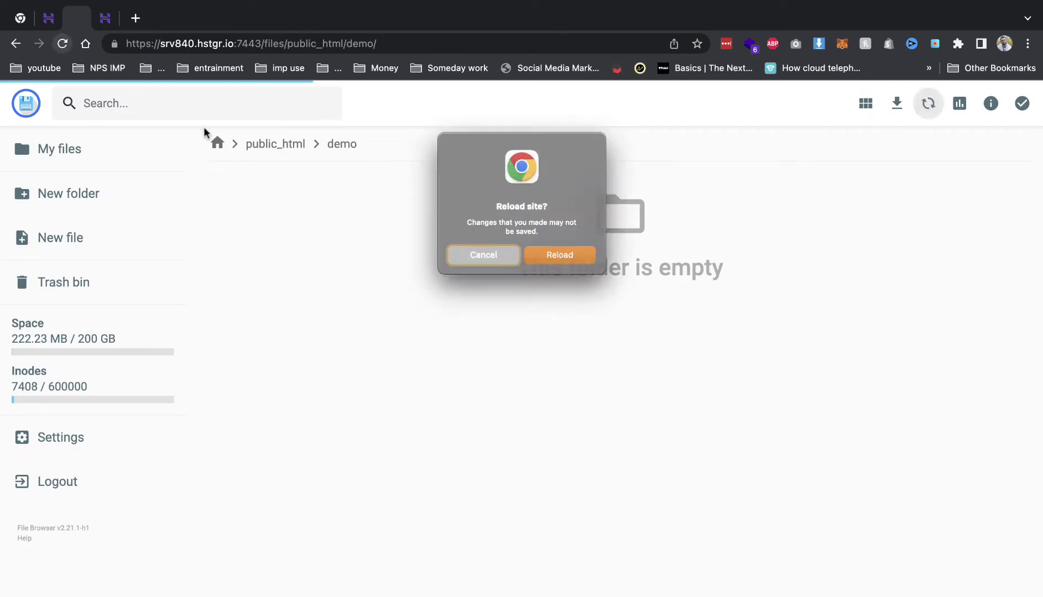
pyautogui.click(483, 256)
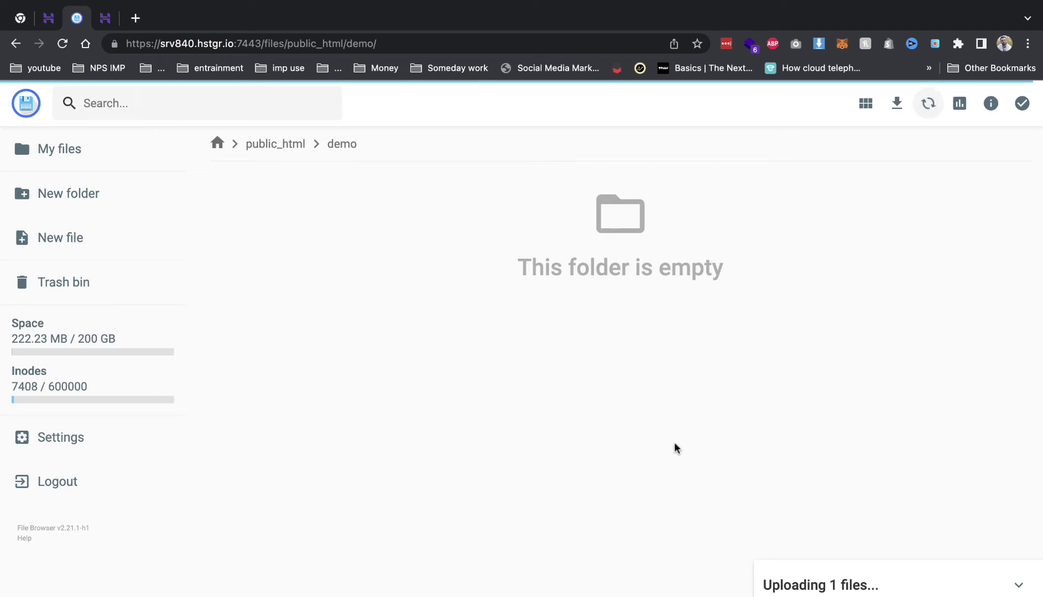
pyautogui.click(105, 19)
pyautogui.moveTo(107, 25); pyautogui.dragTo(81, 23)
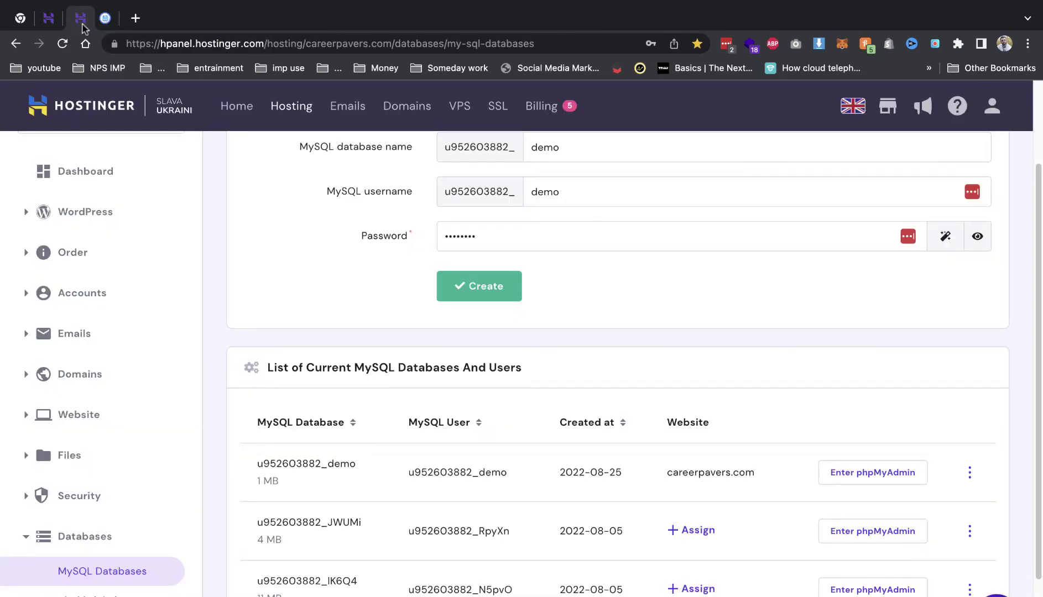
pyautogui.click(105, 18)
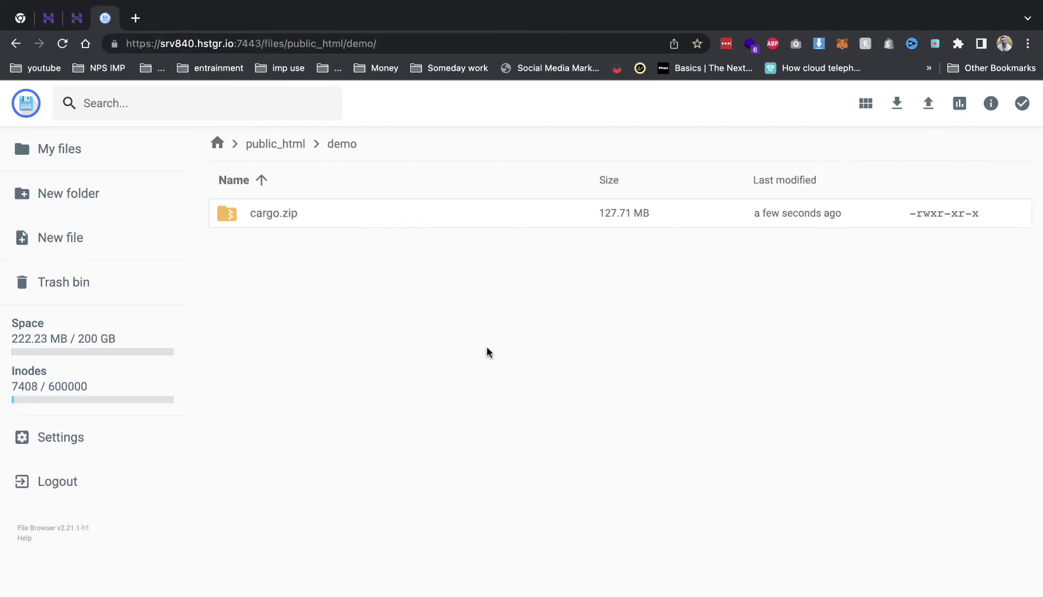
# - Unarchive cargo.zip inside the demo folder under the folder name 'dem', then return to hPanel Subdomains
pyautogui.rightClick(463, 219)
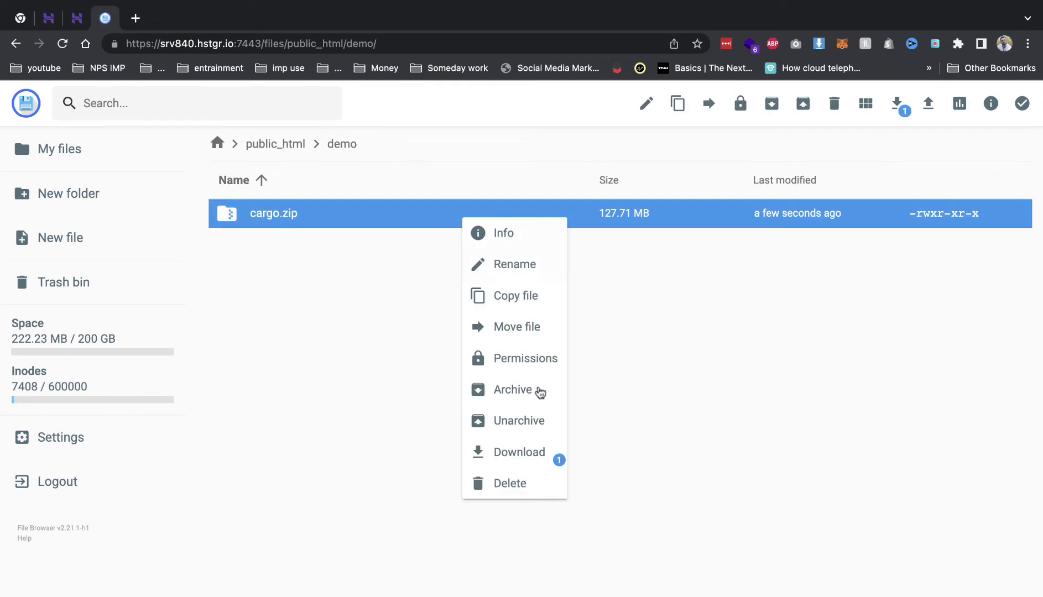
pyautogui.click(513, 429)
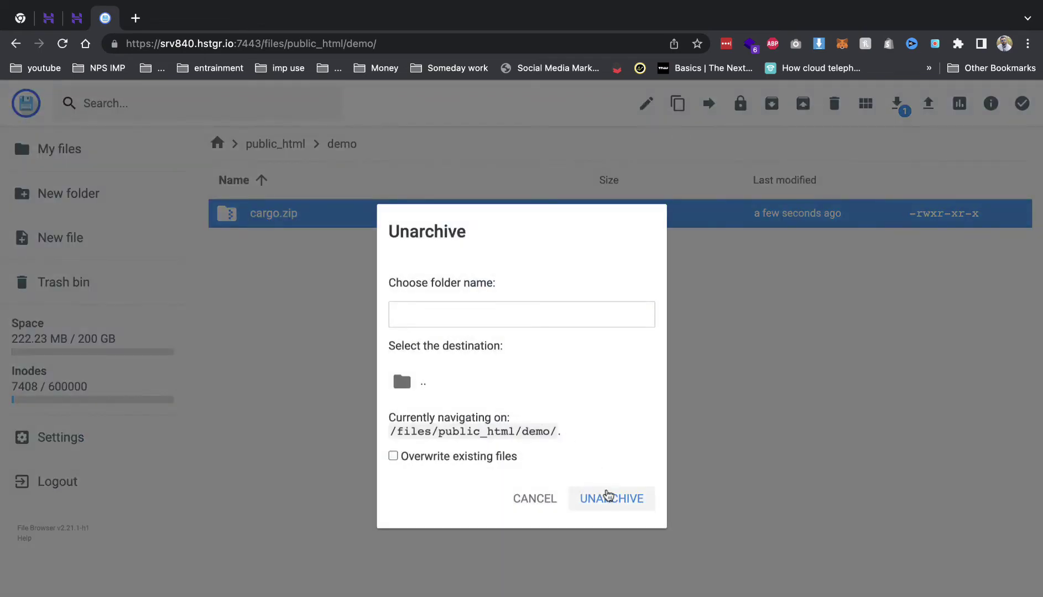
pyautogui.click(447, 380)
pyautogui.click(502, 315)
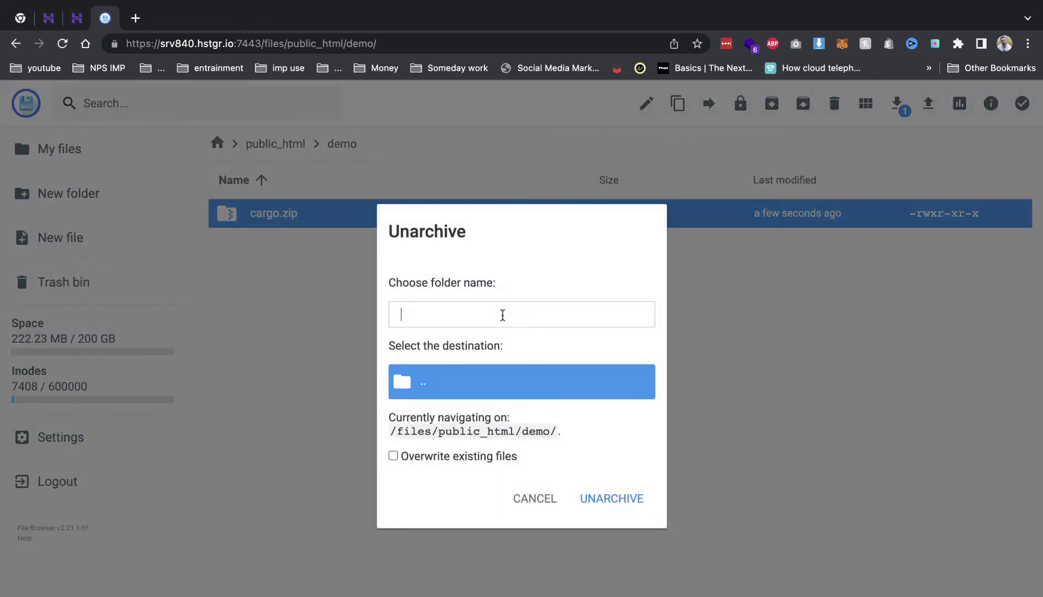
pyautogui.write('demo')
pyautogui.click(639, 490)
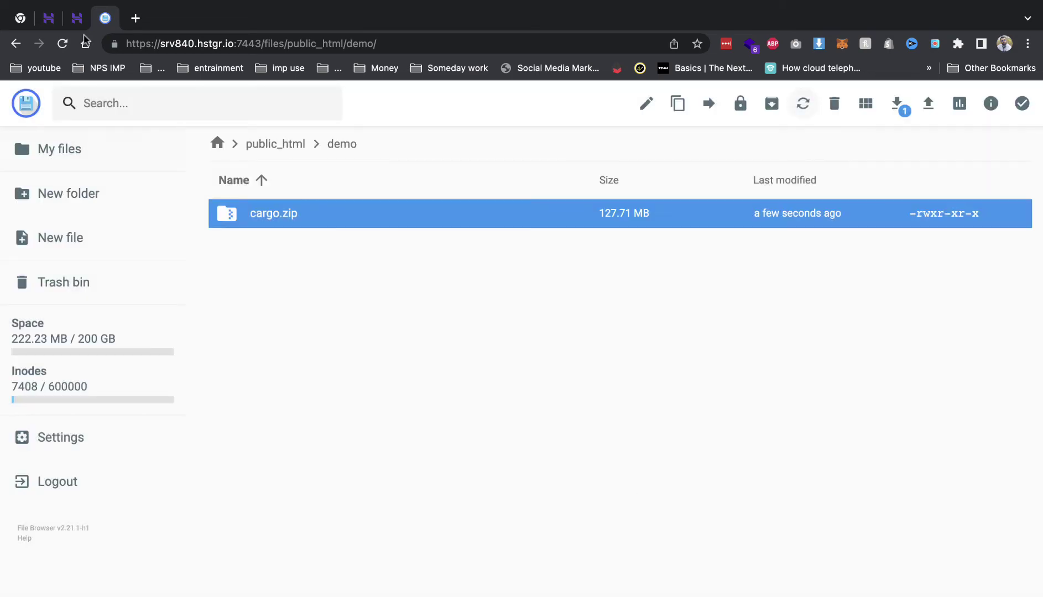
pyautogui.click(76, 18)
pyautogui.click(48, 19)
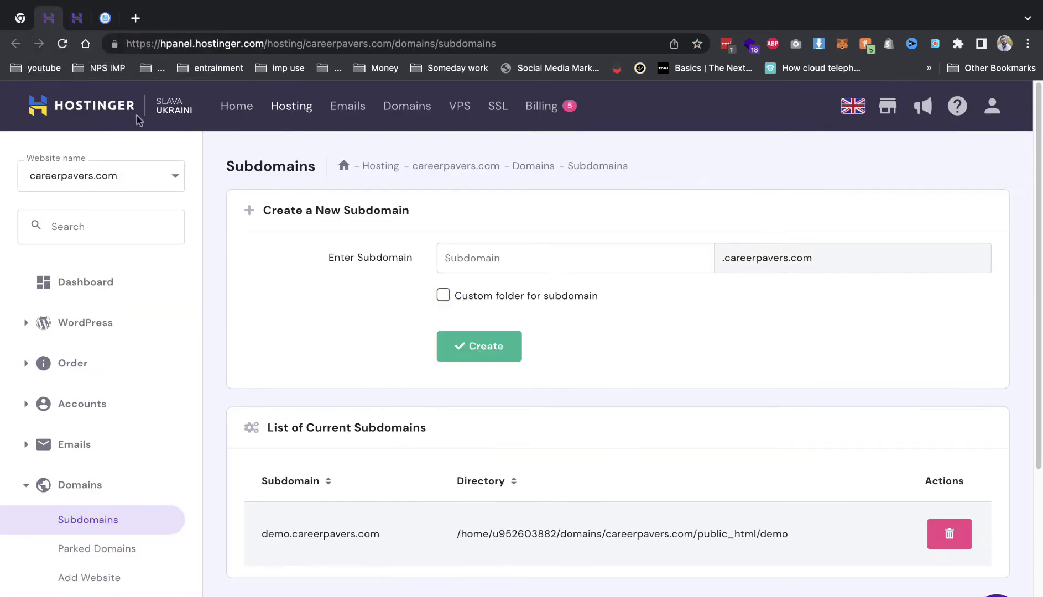
# - Open demo.careerpavers.com in a new tab and advance the installer to environment setup
pyautogui.doubleClick(298, 533)
pyautogui.rightClick(302, 534)
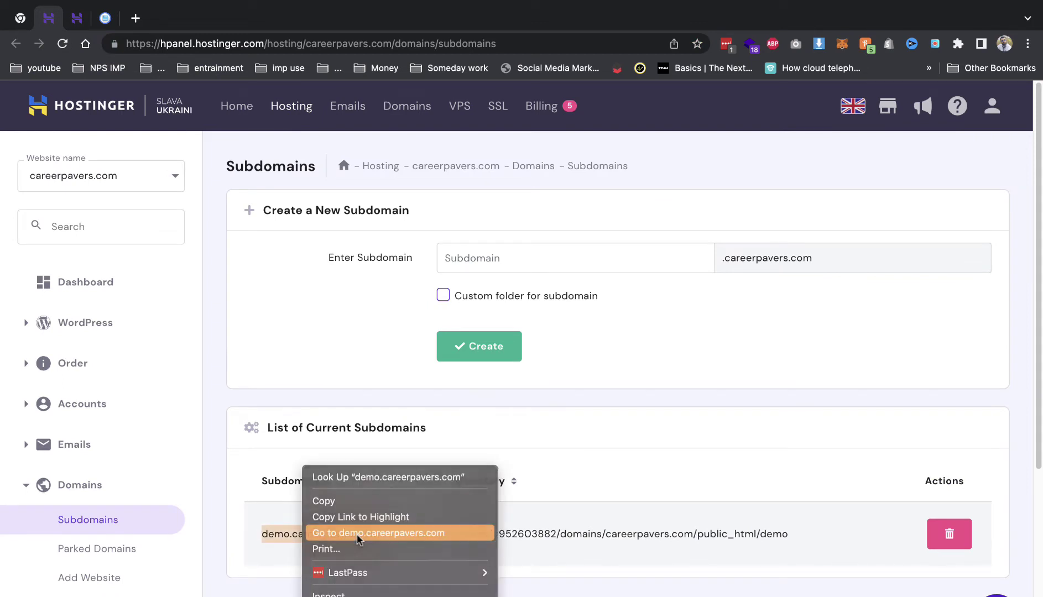
pyautogui.click(357, 532)
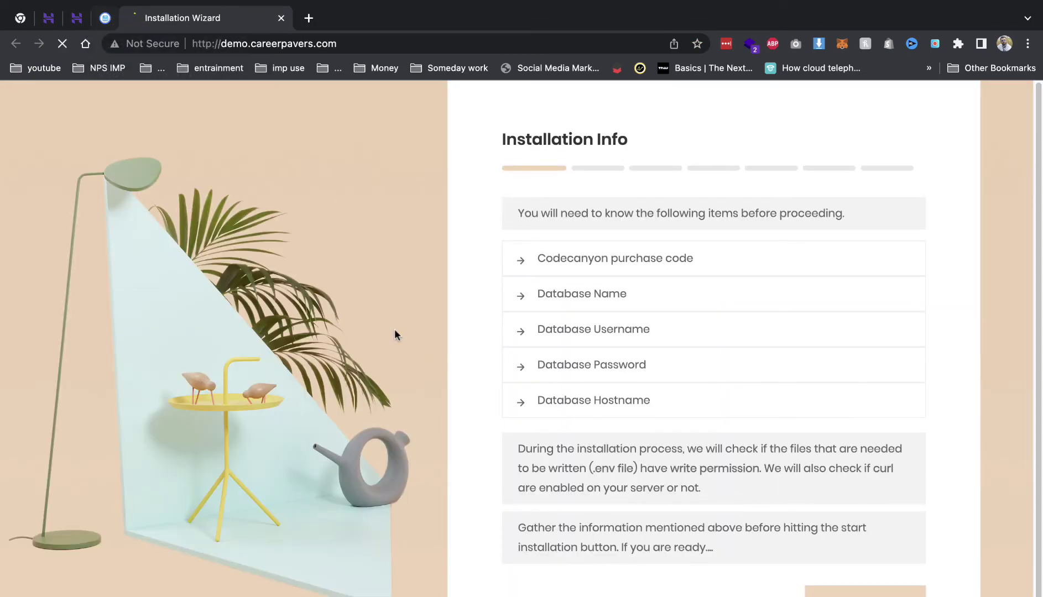
pyautogui.click(809, 590)
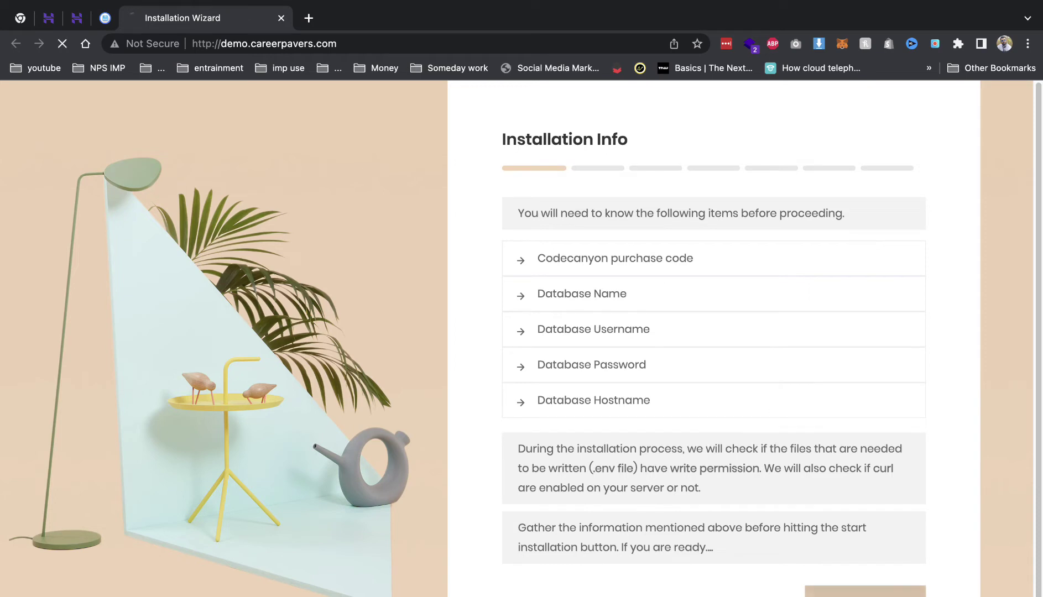
pyautogui.click(870, 463)
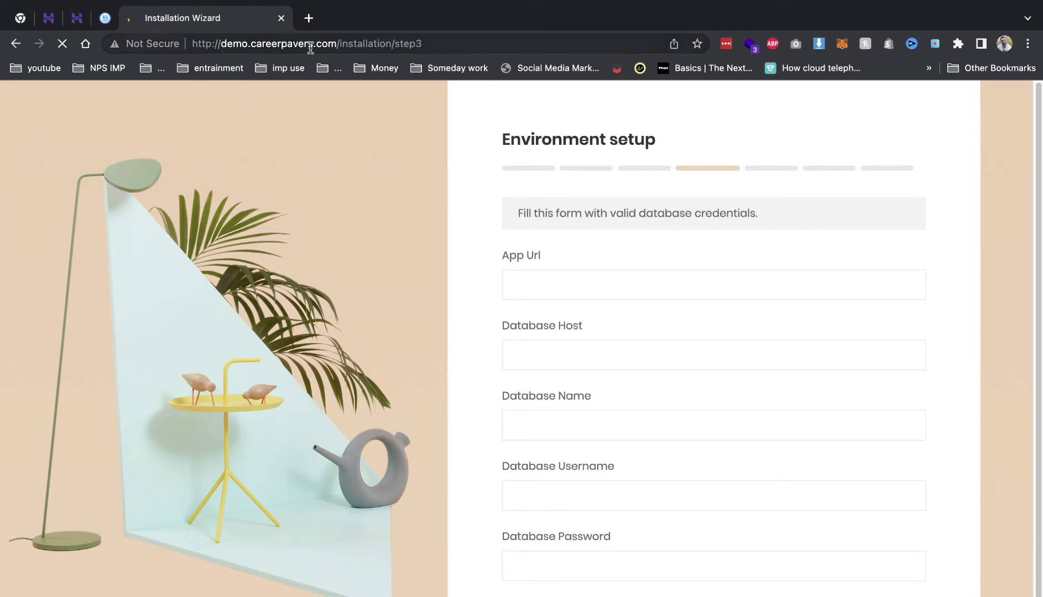
# - Set the App Url to the site address without its trailing slash
pyautogui.moveTo(335, 44); pyautogui.dragTo(192, 44)
pyautogui.press('super+c')
pyautogui.click(546, 295)
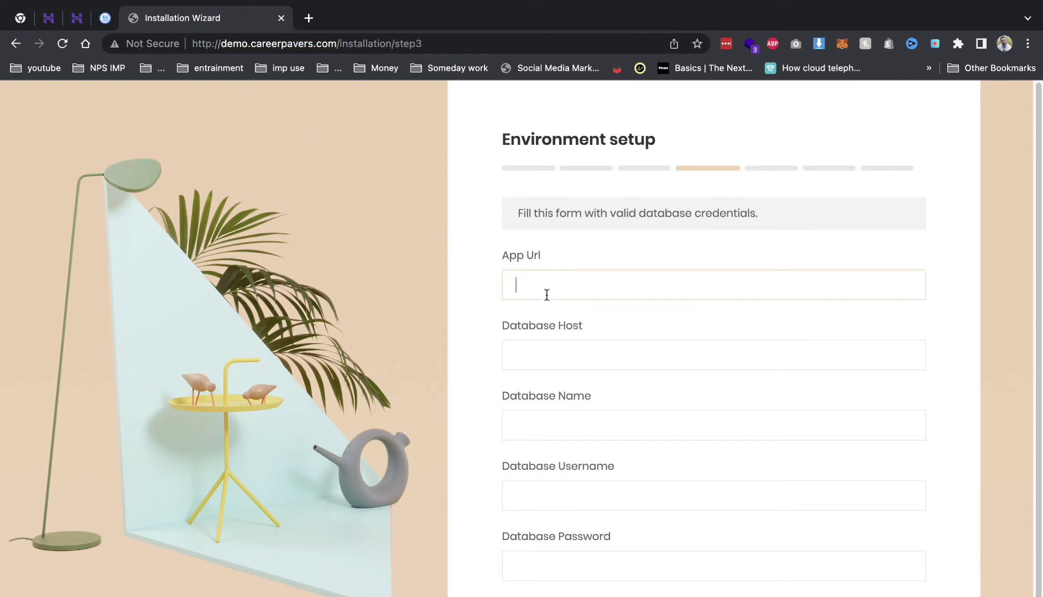
pyautogui.press('super+v')
pyautogui.press('BackSpace')
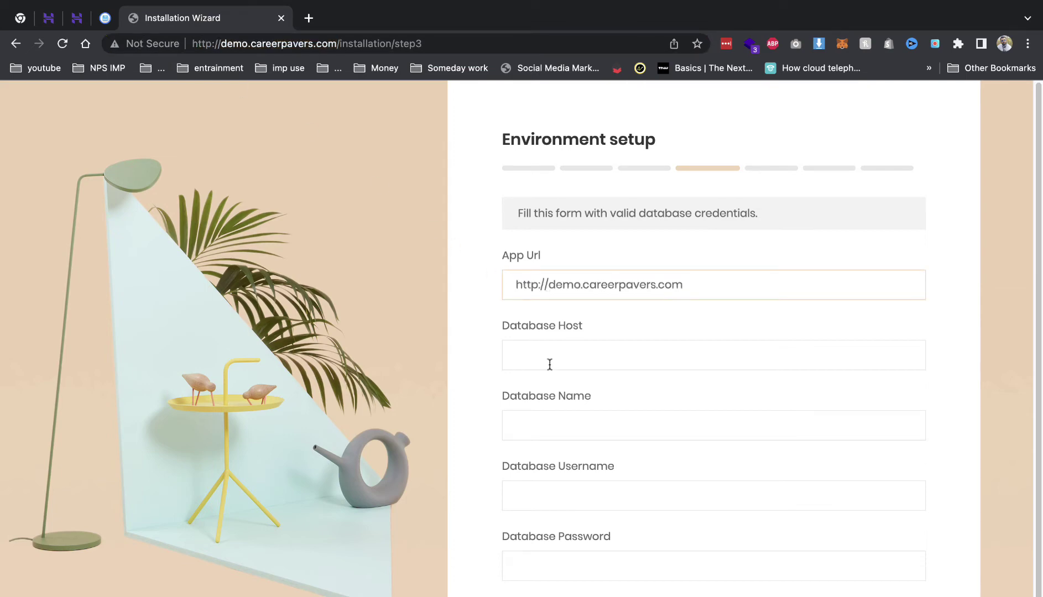
pyautogui.click(74, 17)
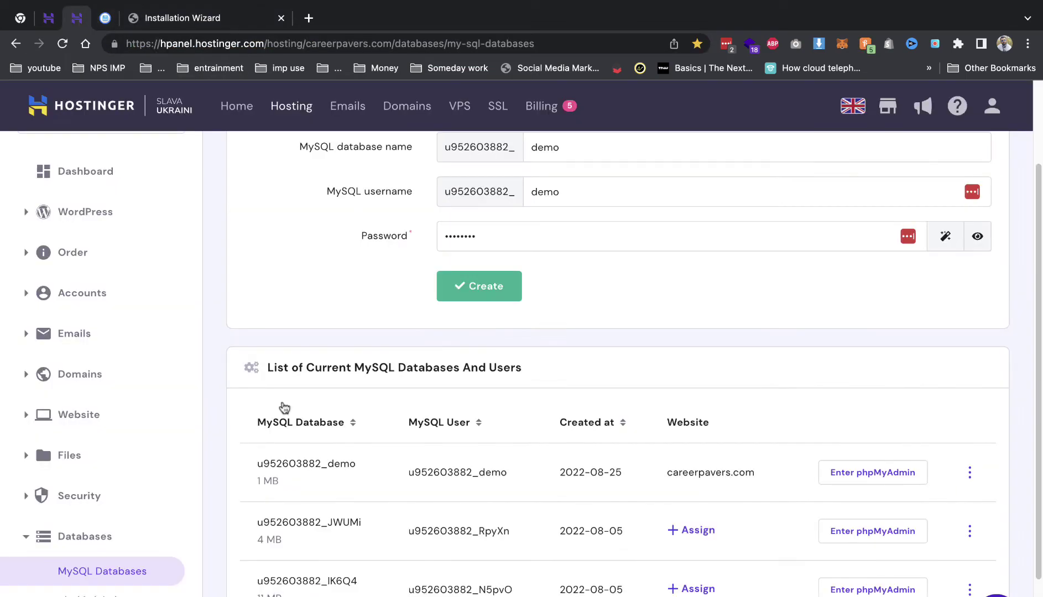
pyautogui.doubleClick(273, 461)
pyautogui.press('super+c')
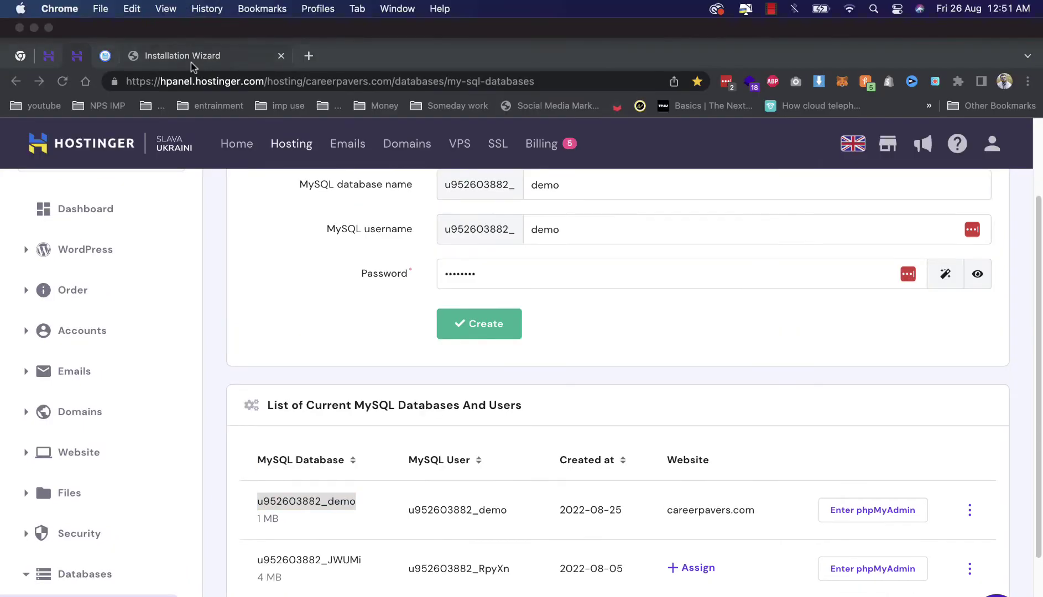
pyautogui.click(188, 17)
pyautogui.click(550, 368)
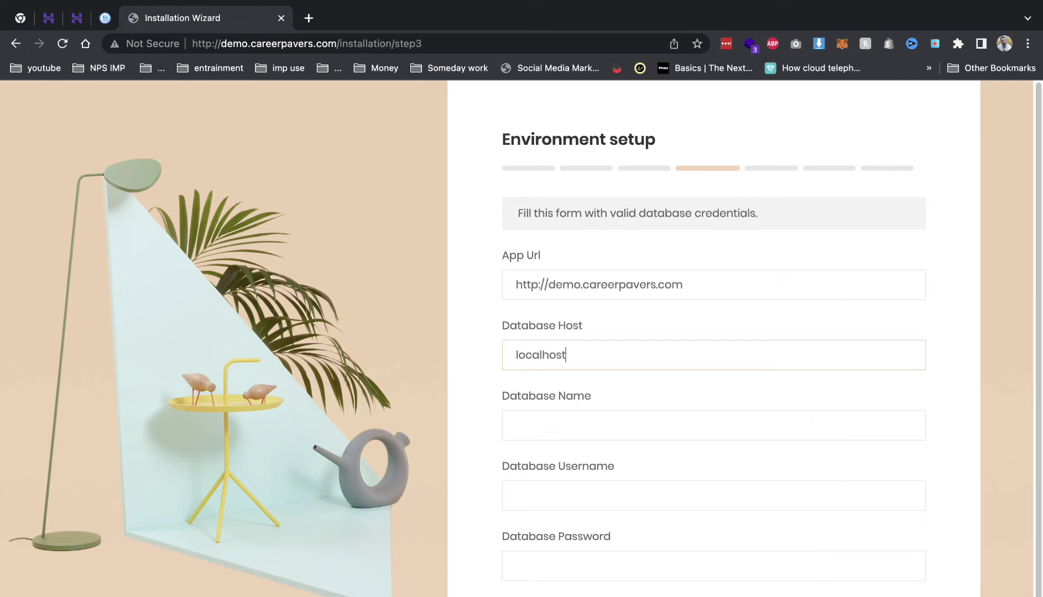
pyautogui.press('Tab')
pyautogui.press('super+v')
pyautogui.click(594, 502)
pyautogui.press('super+v')
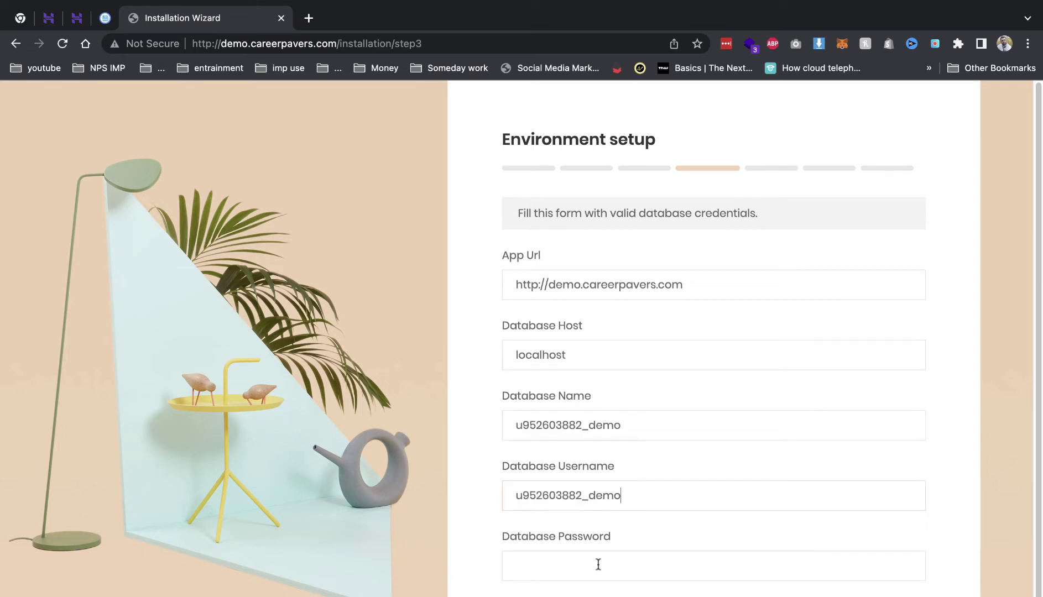
pyautogui.write('••')
pyautogui.press('Return')
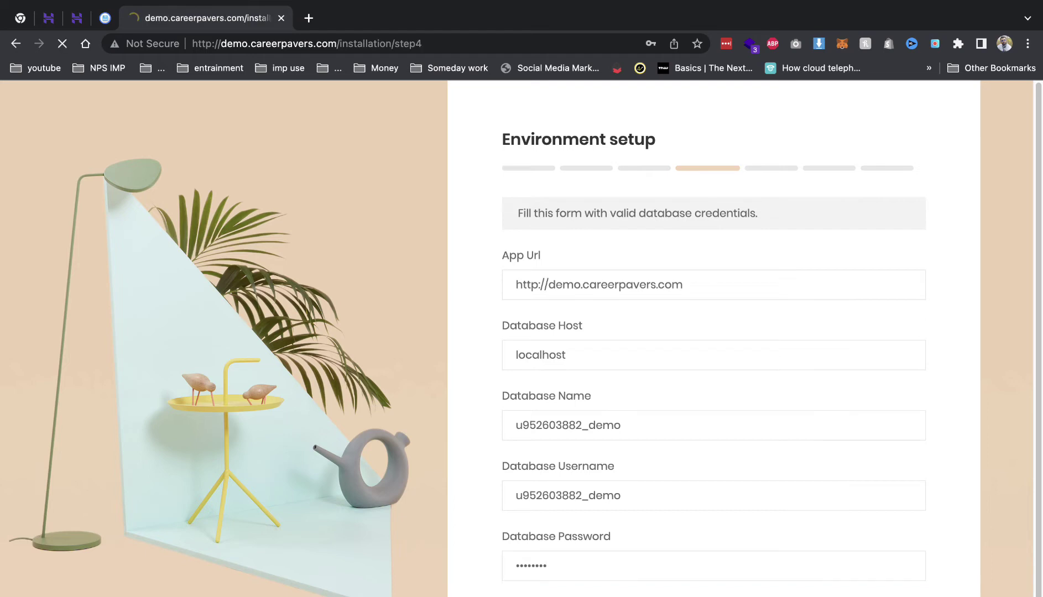
# - Import the SQL database, copy the default admin email, and go to the Cargo admin login
pyautogui.click(617, 250)
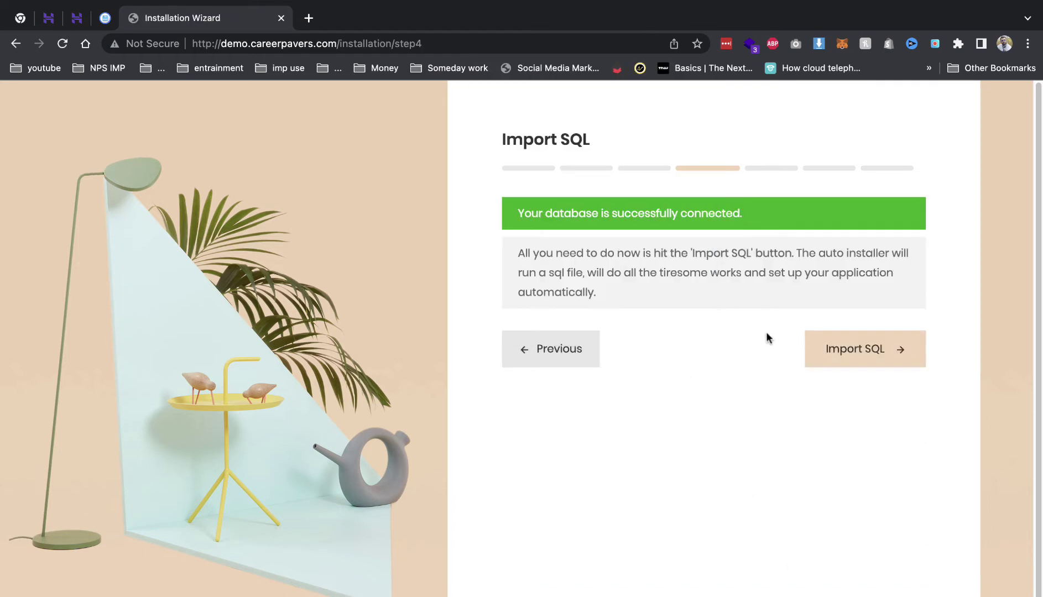
pyautogui.click(844, 347)
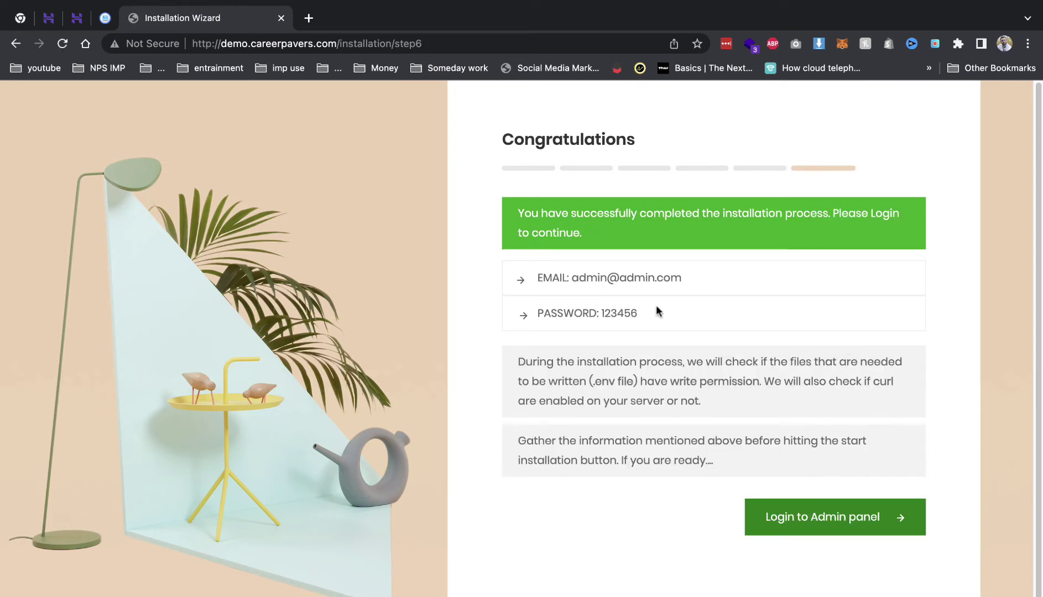
pyautogui.doubleClick(573, 277)
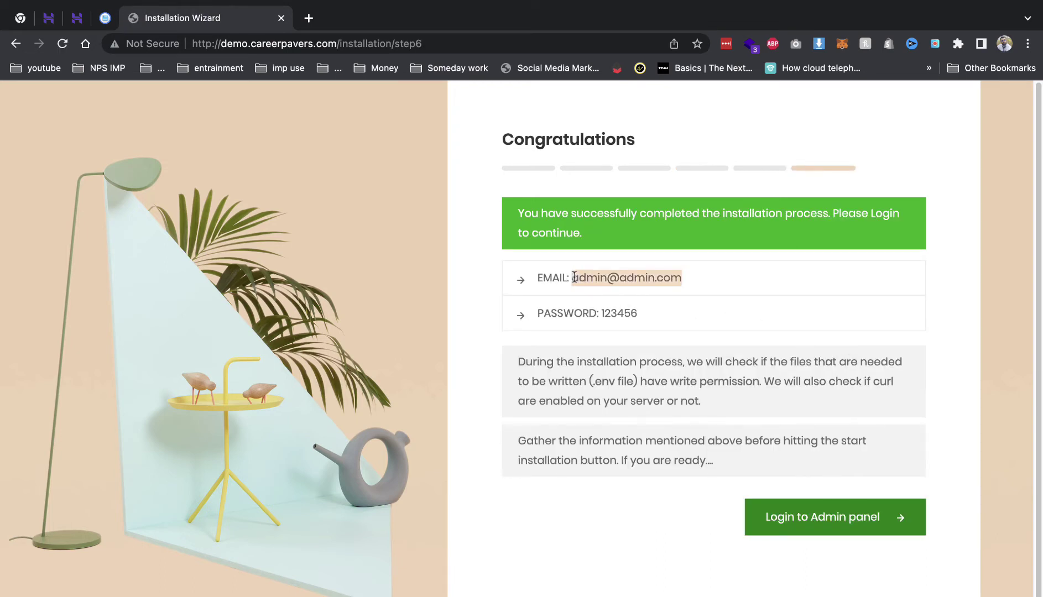
pyautogui.rightClick(574, 277)
pyautogui.click(592, 307)
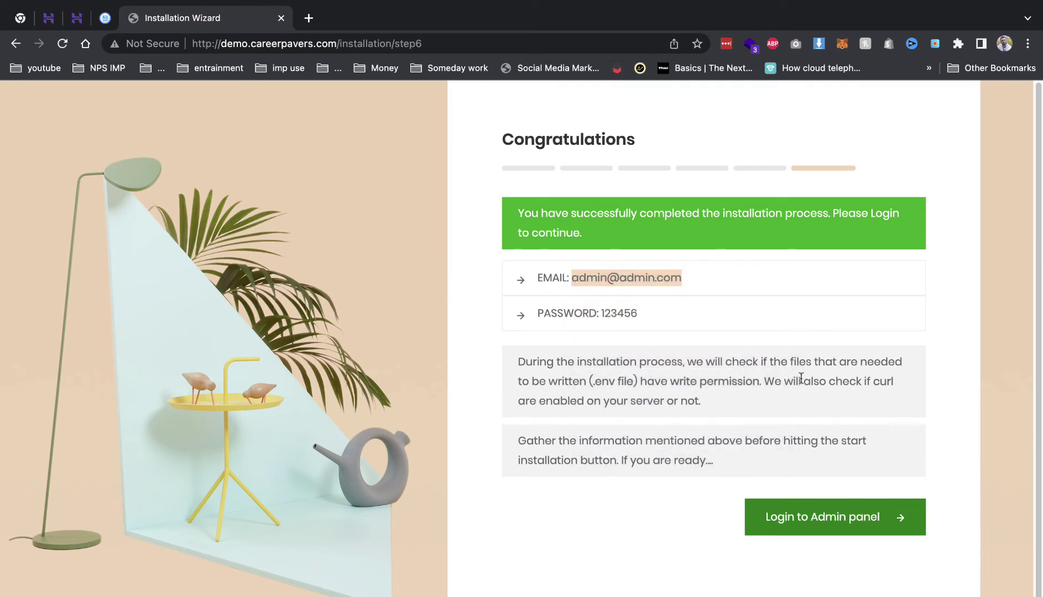
pyautogui.click(812, 521)
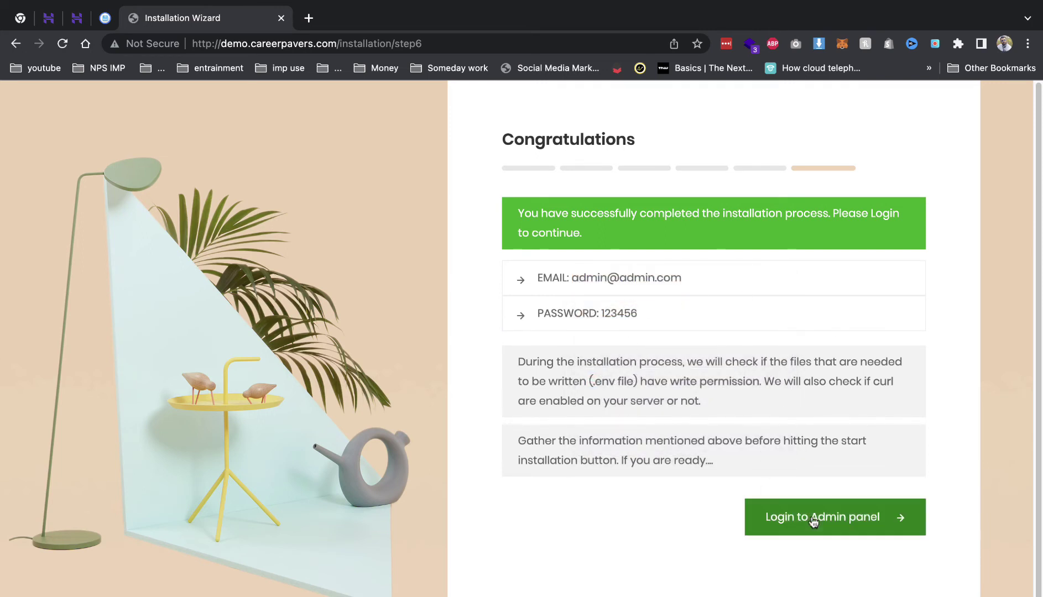
pyautogui.click(813, 522)
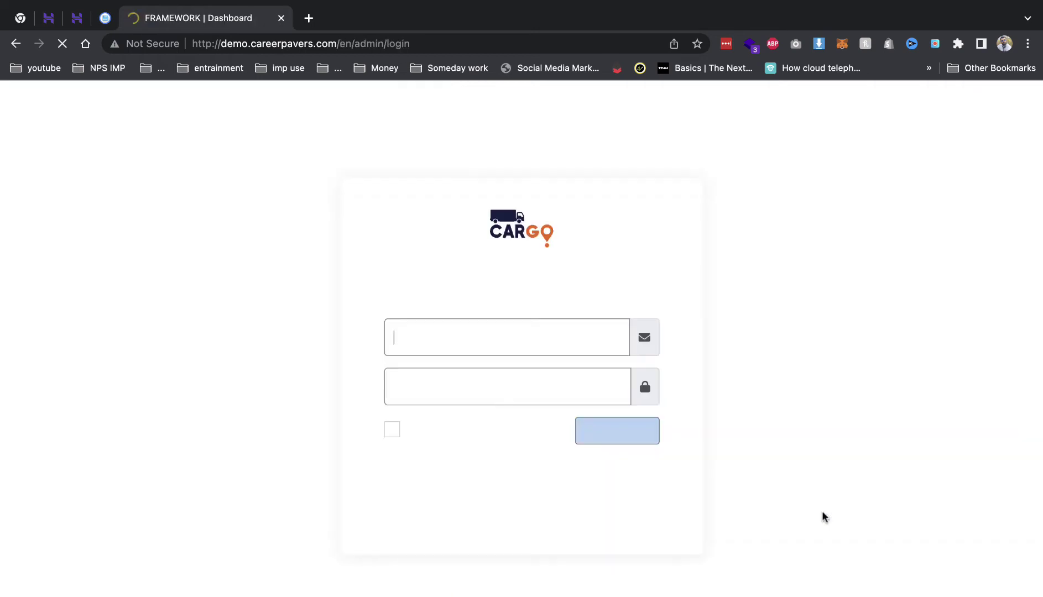
# - Log in to the admin dashboard with the admin password and decline saving it in LastPass
pyautogui.click(515, 384)
pyautogui.write('12')
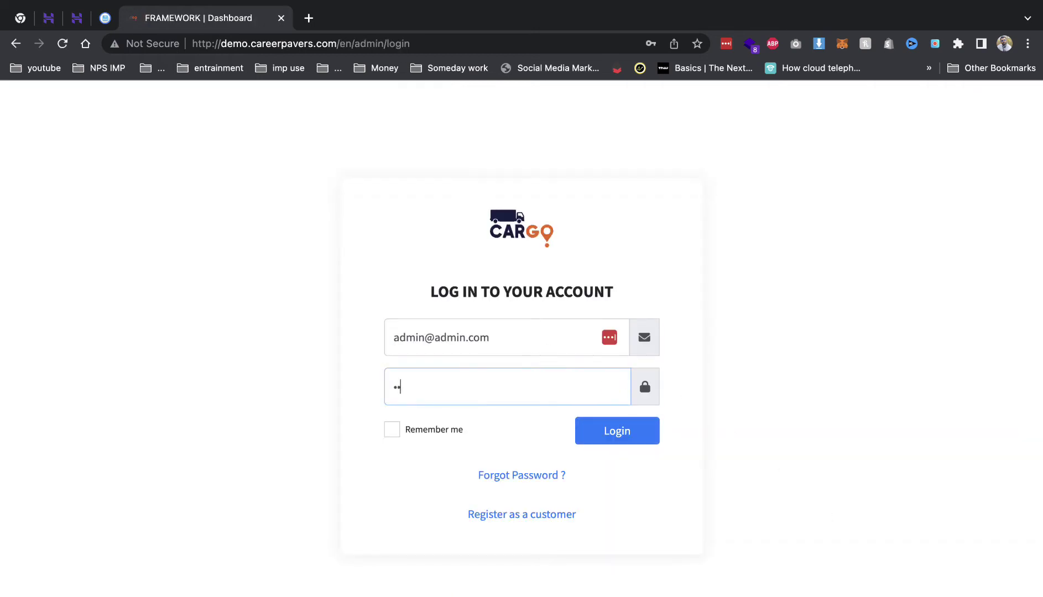
pyautogui.write('3456')
pyautogui.click(627, 444)
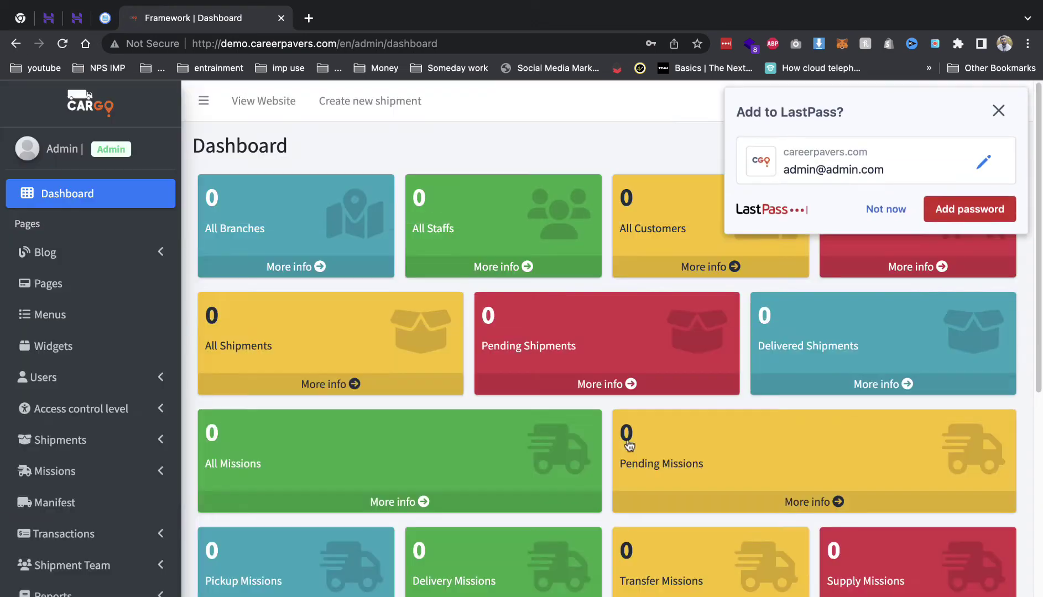
pyautogui.click(880, 210)
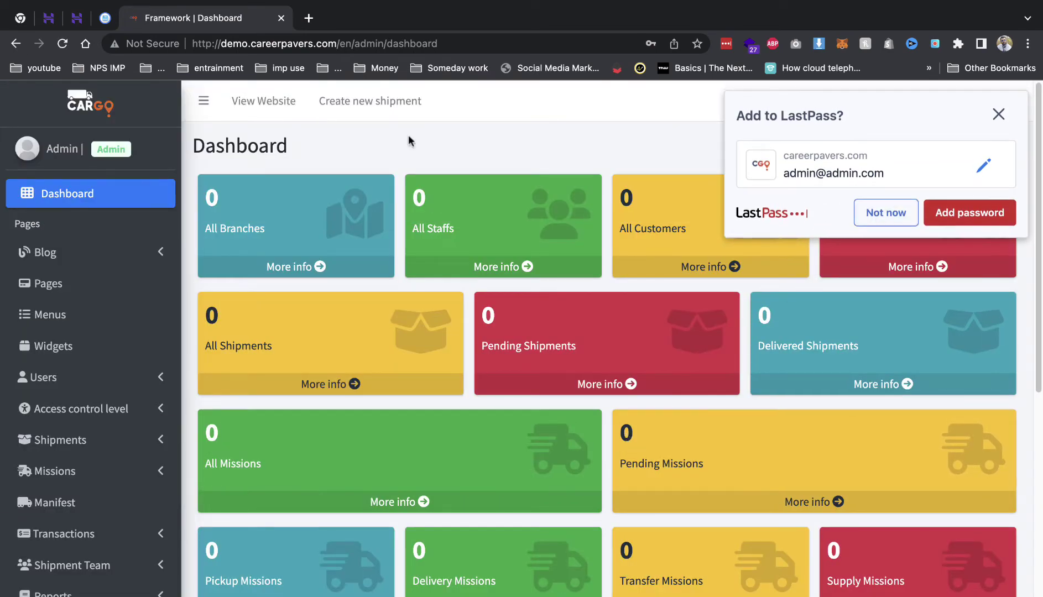
# - Load the site's base address in a new tab to view the public home page
pyautogui.moveTo(338, 43); pyautogui.dragTo(178, 44)
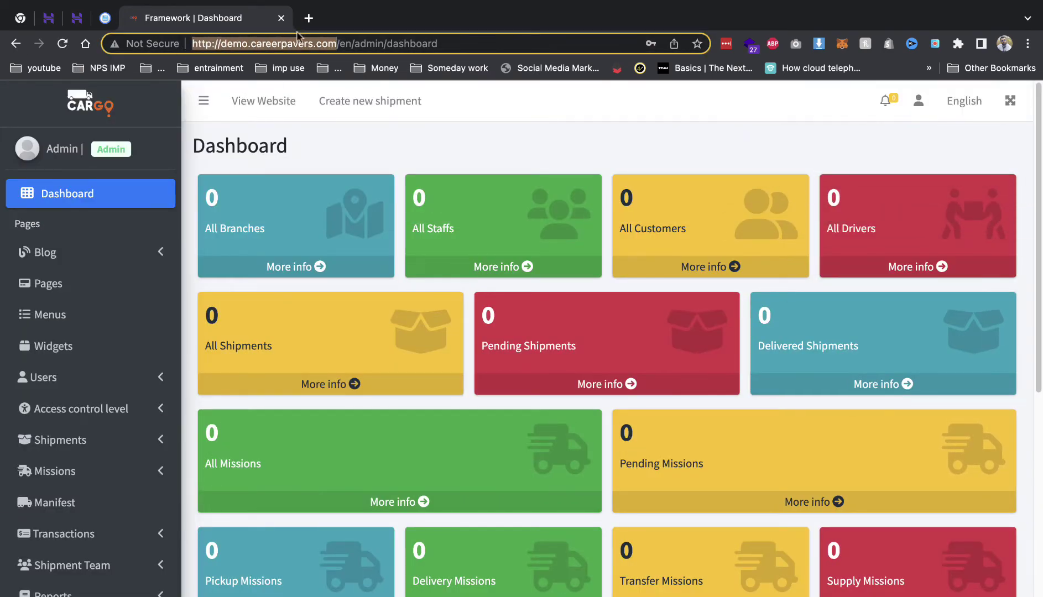
pyautogui.click(308, 19)
pyautogui.press('super+v')
pyautogui.press('Return')
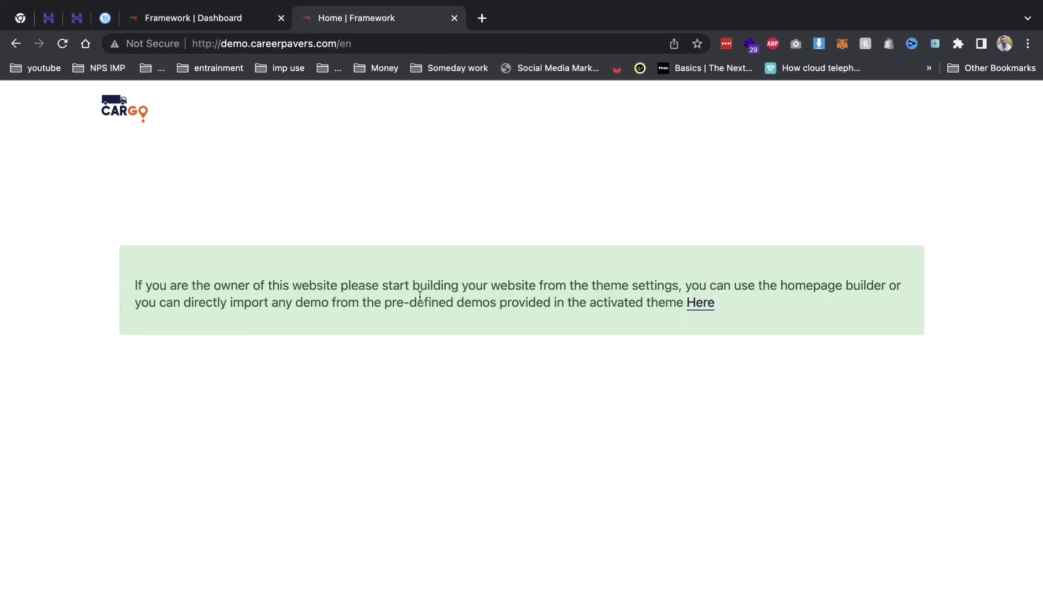
# - Import the Easyship demo homepage under Theme setting, confirming replacement of home page data
pyautogui.click(701, 303)
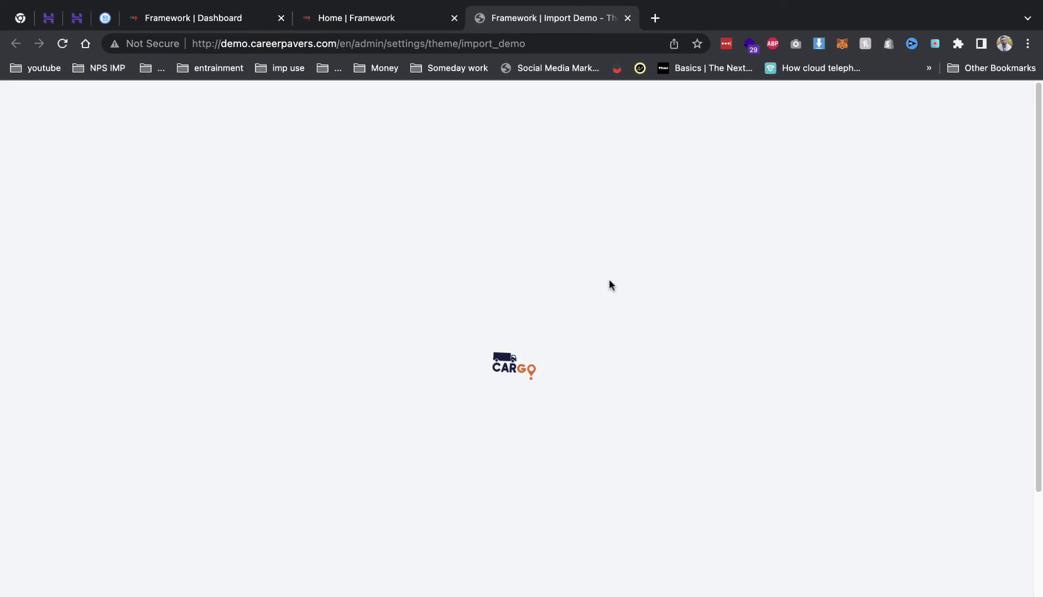
pyautogui.scroll(-5, 557, 288)
pyautogui.scroll(5, 550, 271)
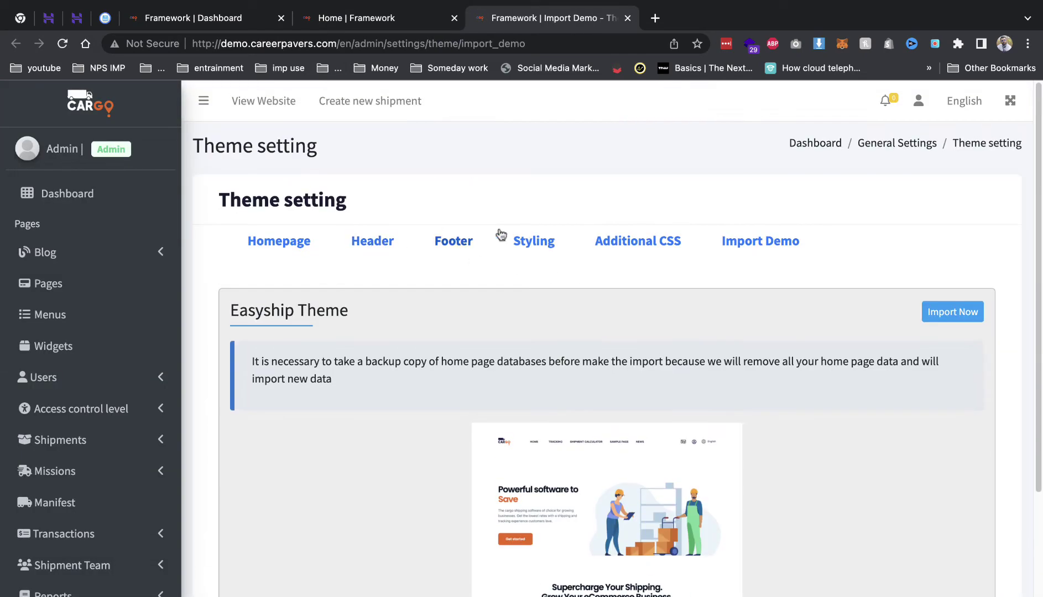
pyautogui.click(962, 313)
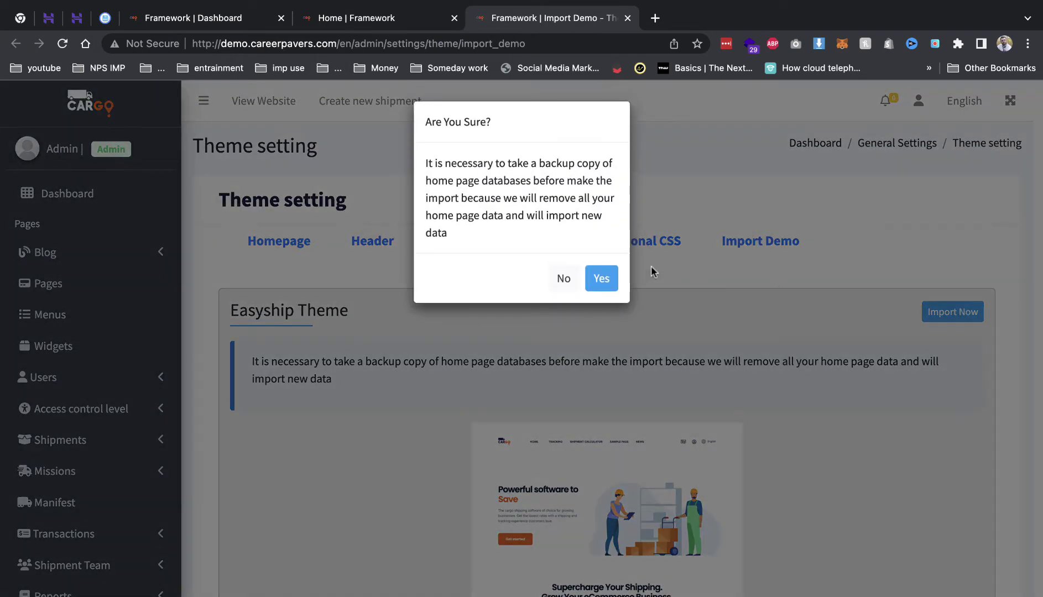
pyautogui.click(605, 280)
pyautogui.scroll(-4, 607, 279)
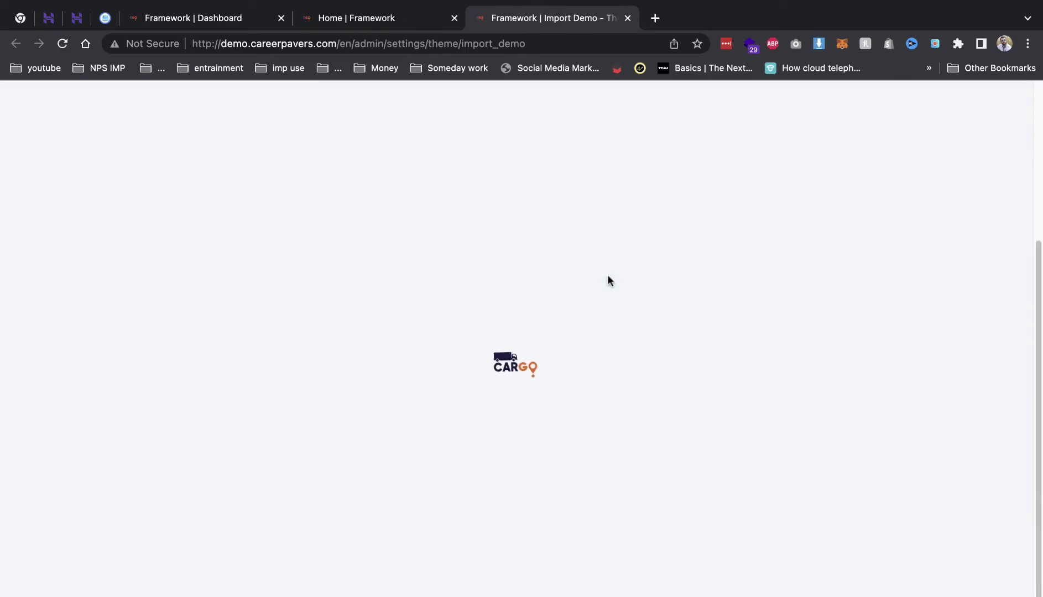
pyautogui.scroll(4, 423, 209)
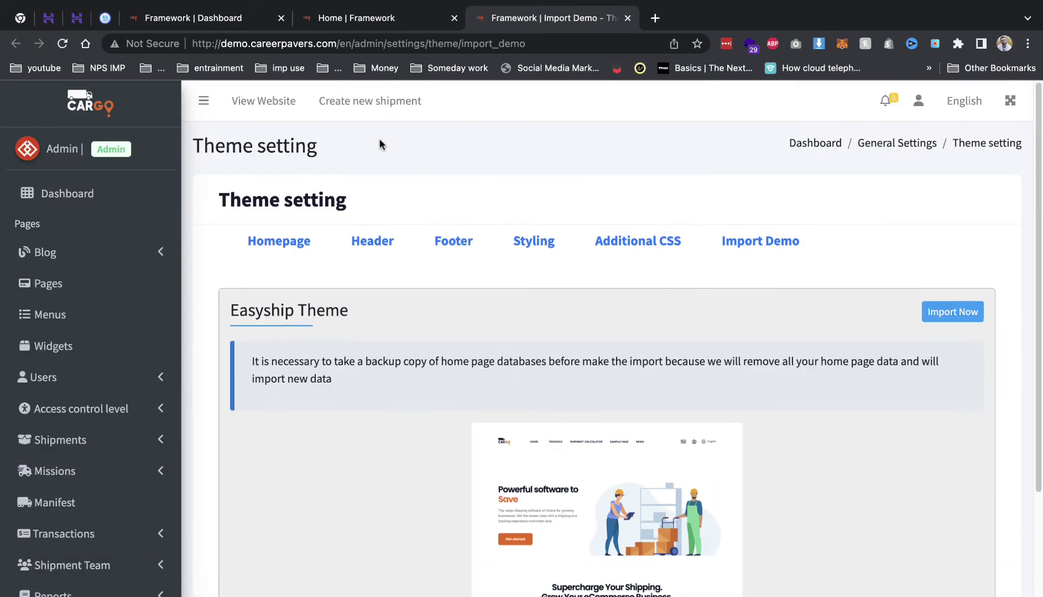
# - Check the imported demo on the public website, moving between homepage and dashboard tabs
pyautogui.click(256, 99)
pyautogui.scroll(-10, 477, 293)
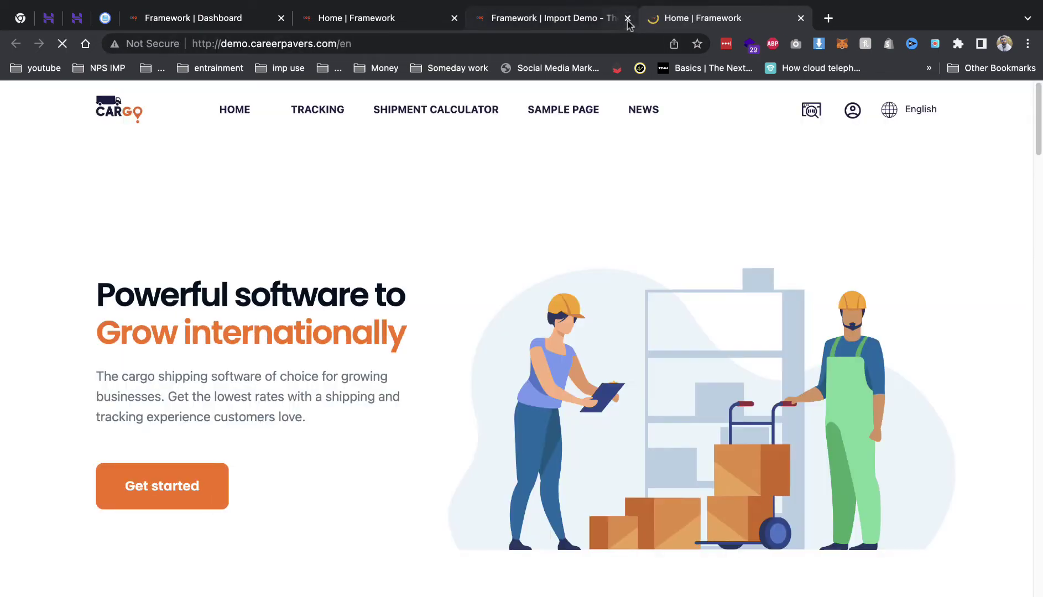
pyautogui.click(628, 18)
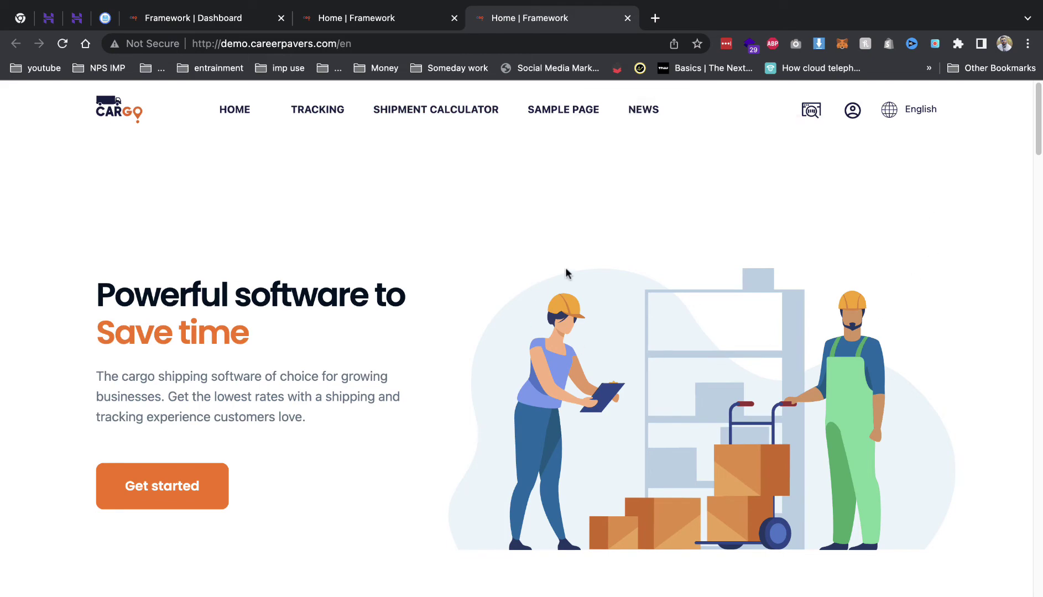
pyautogui.scroll(-1, 669, 343)
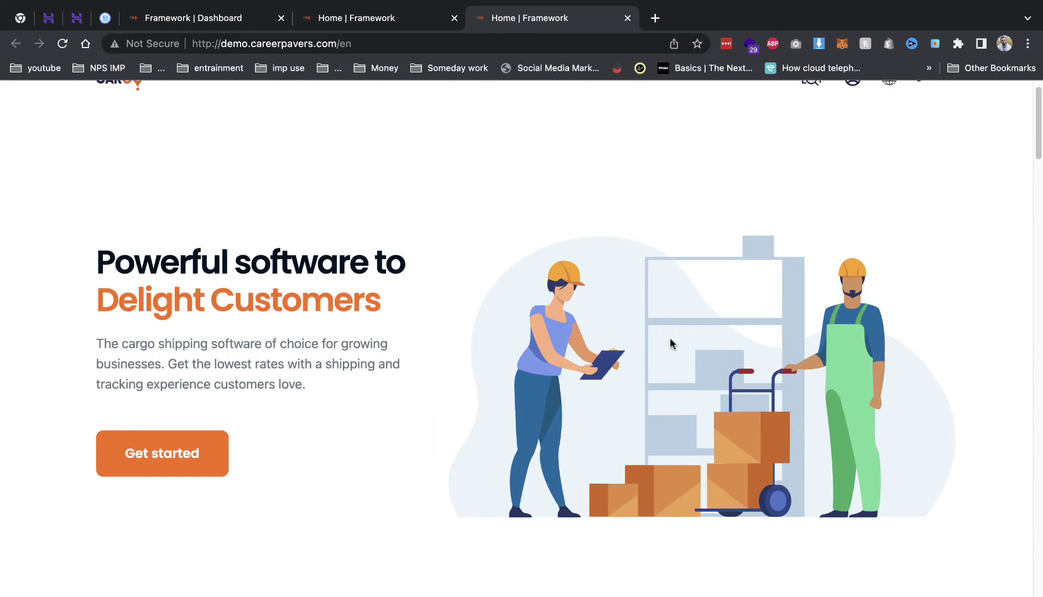
pyautogui.scroll(1, 669, 343)
pyautogui.click(389, 18)
pyautogui.click(235, 22)
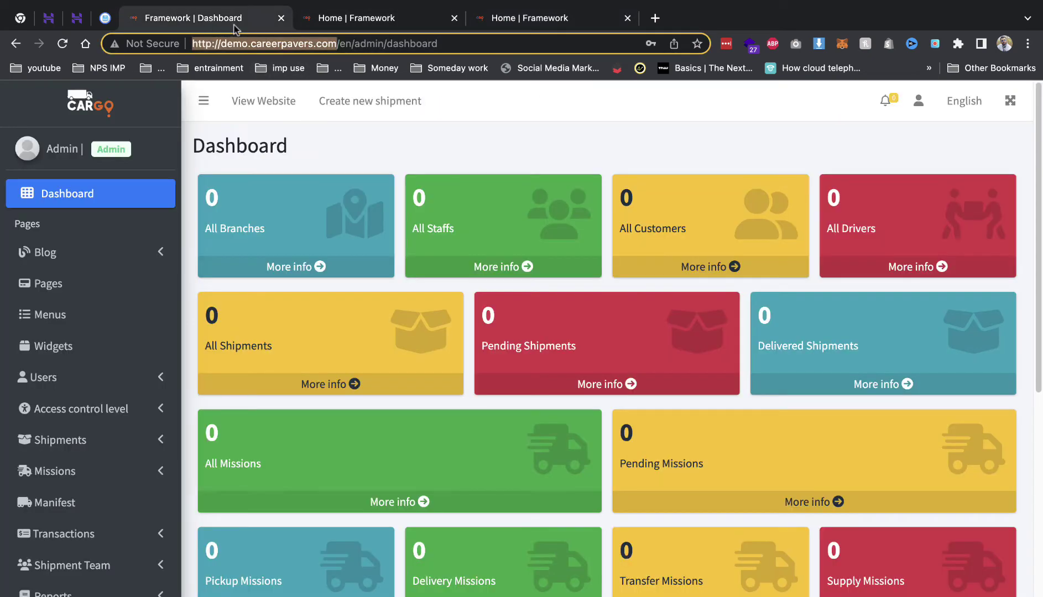
pyautogui.click(365, 18)
# - Look over the theme header settings, return to the dashboard and close the extra homepage tab
pyautogui.click(700, 303)
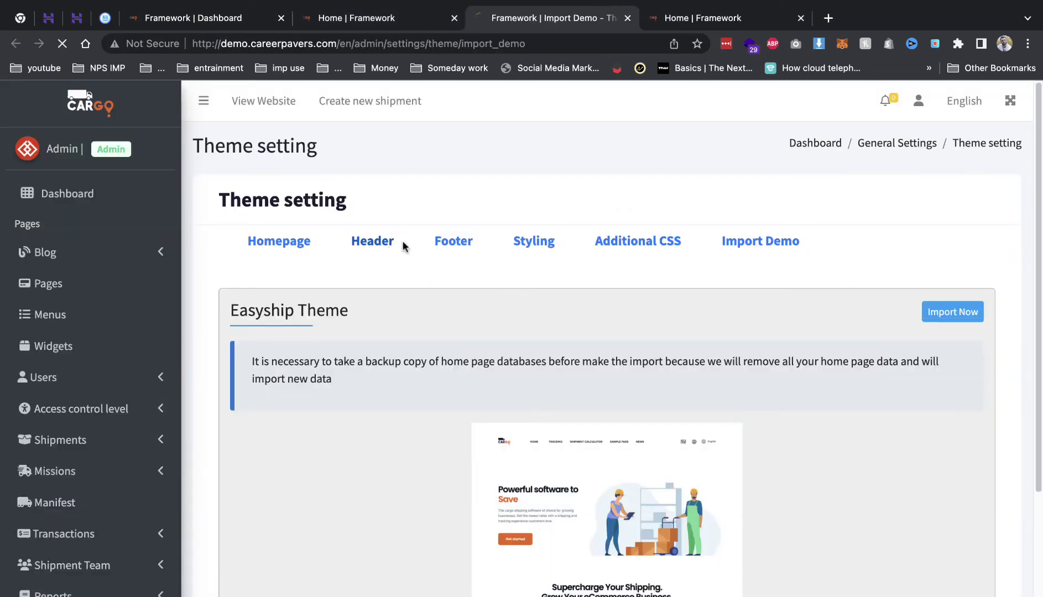
pyautogui.click(403, 246)
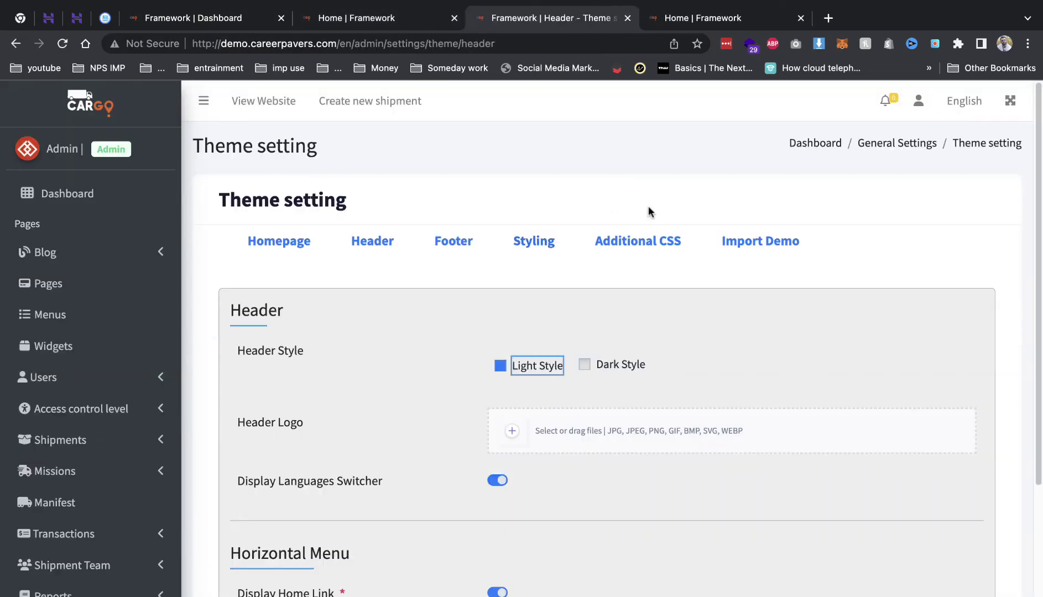
pyautogui.scroll(-2, 546, 256)
pyautogui.scroll(3, 498, 243)
pyautogui.scroll(-4, 487, 235)
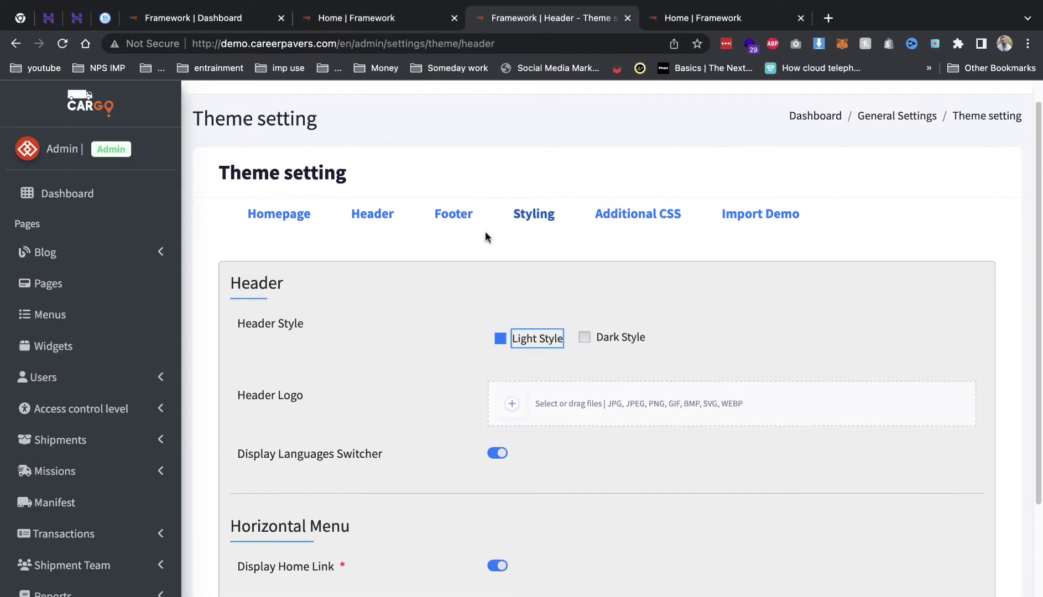
pyautogui.scroll(5, 197, 356)
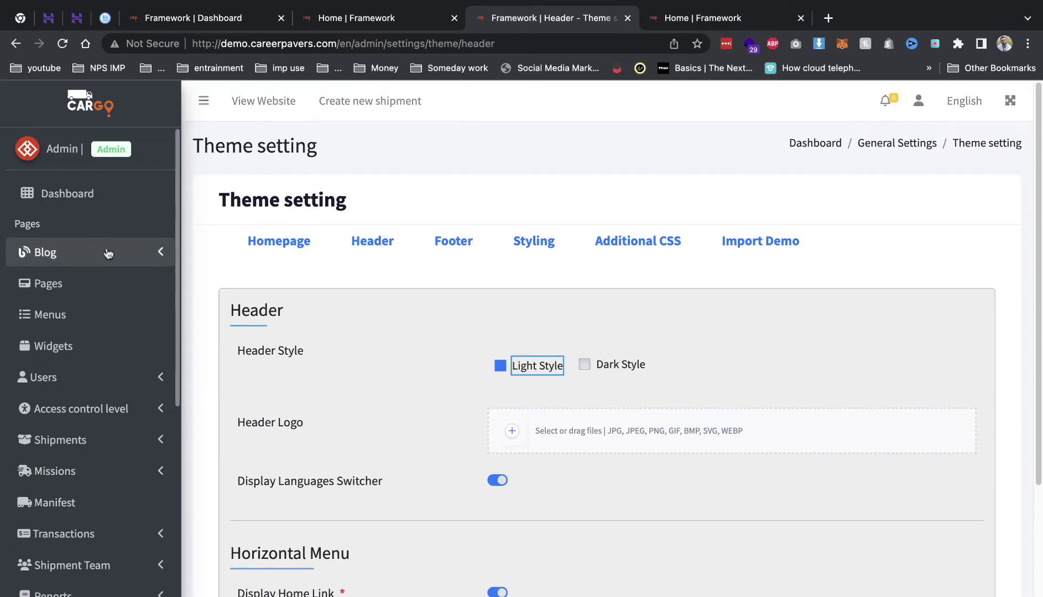
pyautogui.click(122, 192)
pyautogui.click(453, 19)
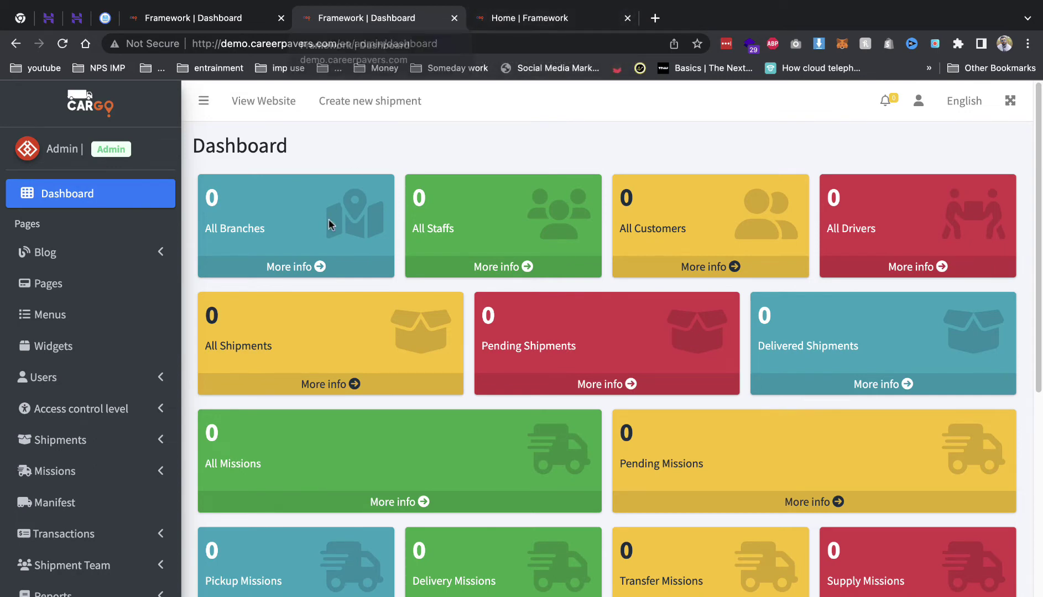
pyautogui.click(294, 271)
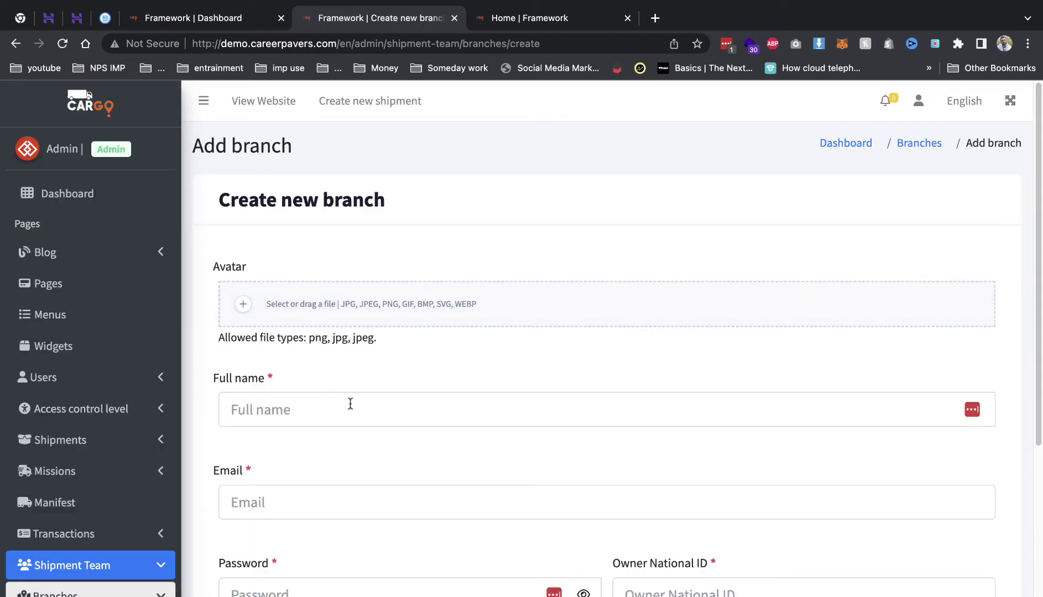
# - Enter Gwalior as the branch name, plus a demo email, a password and the owner national ID
pyautogui.click(350, 404)
pyautogui.write('Gwalior')
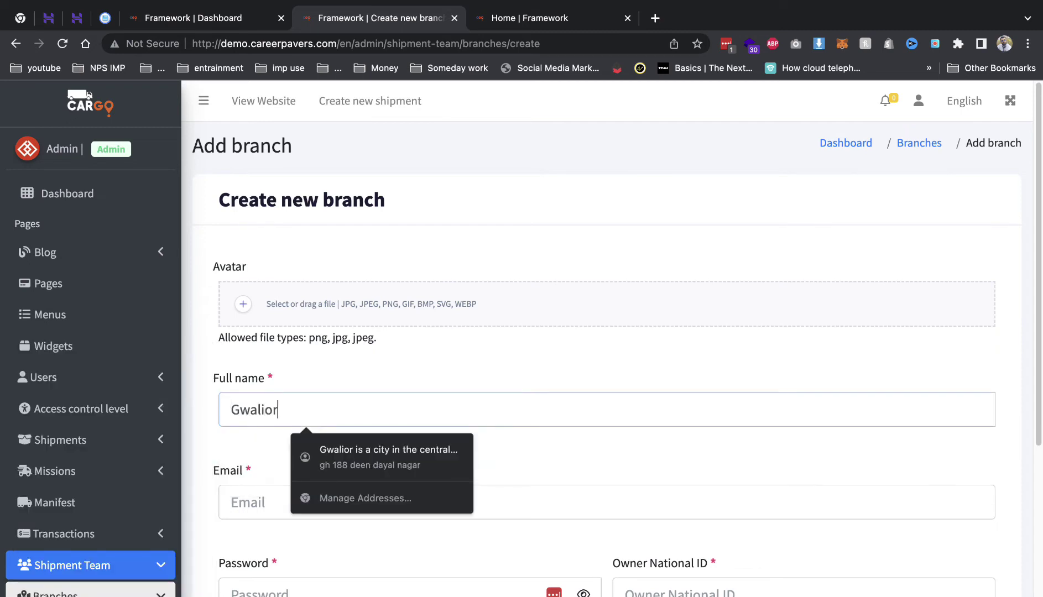
pyautogui.click(243, 502)
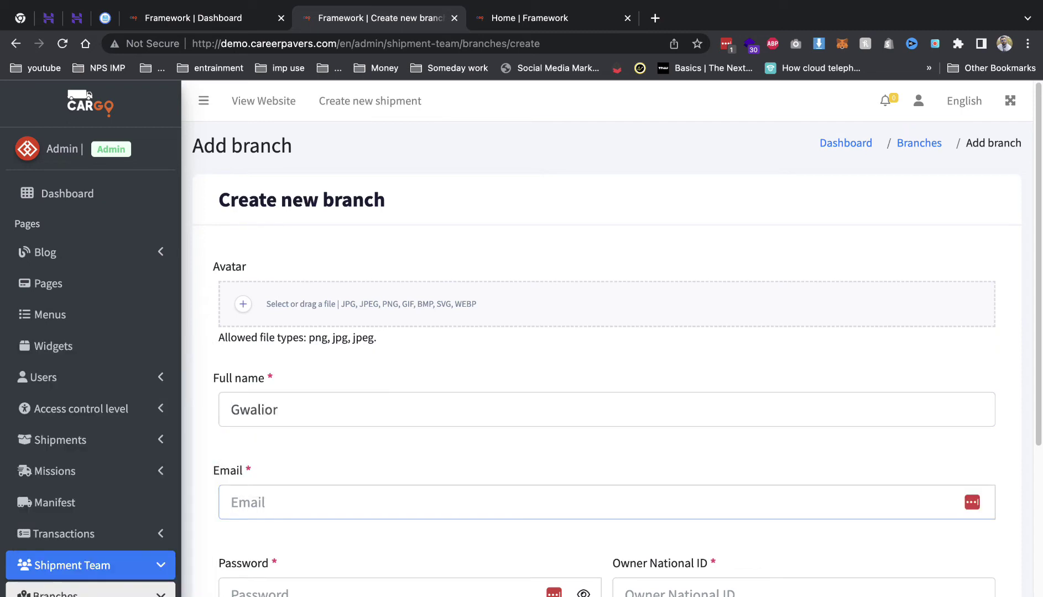
pyautogui.write('demo')
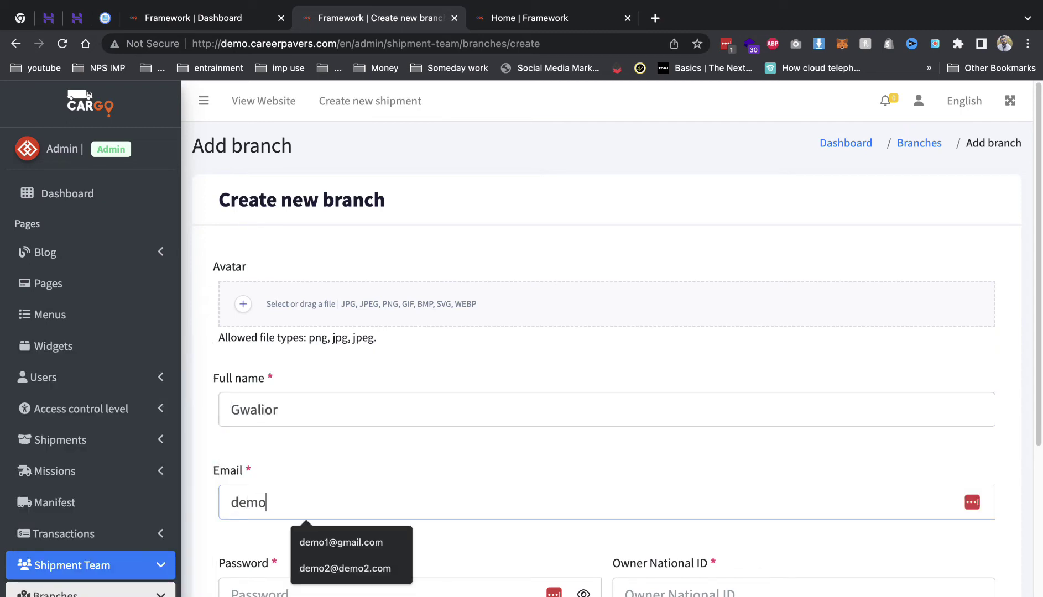
pyautogui.write('1@')
pyautogui.press('Down')
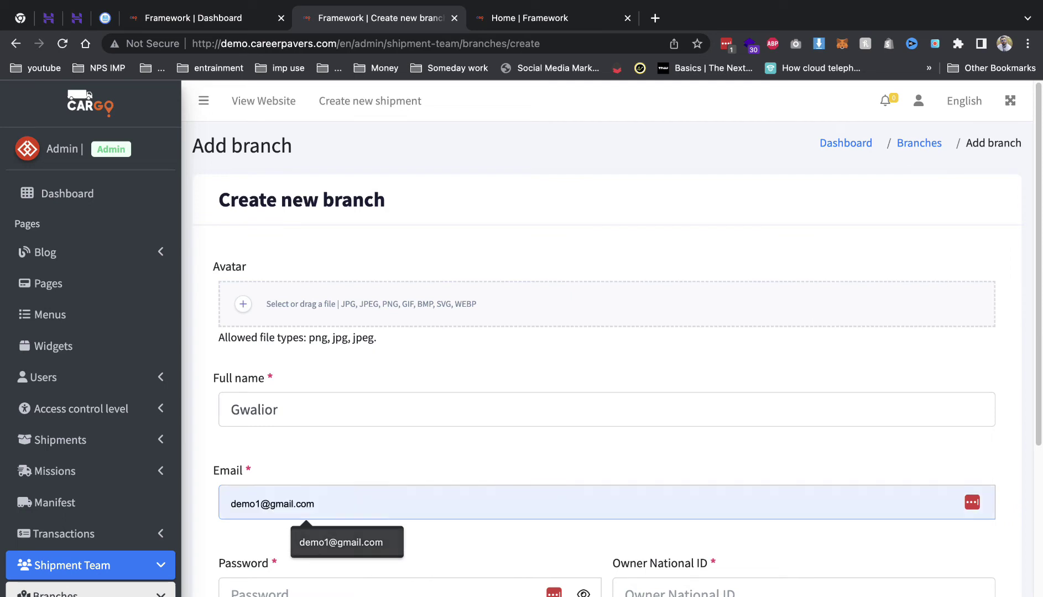
pyautogui.press('Return')
pyautogui.press('Tab')
pyautogui.write('123456')
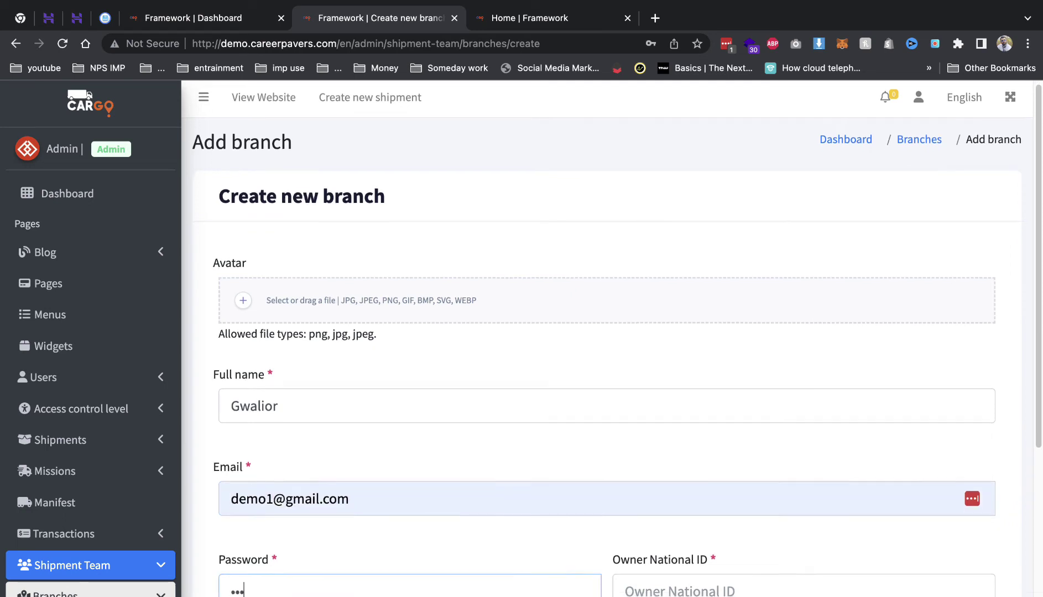
pyautogui.press('Tab')
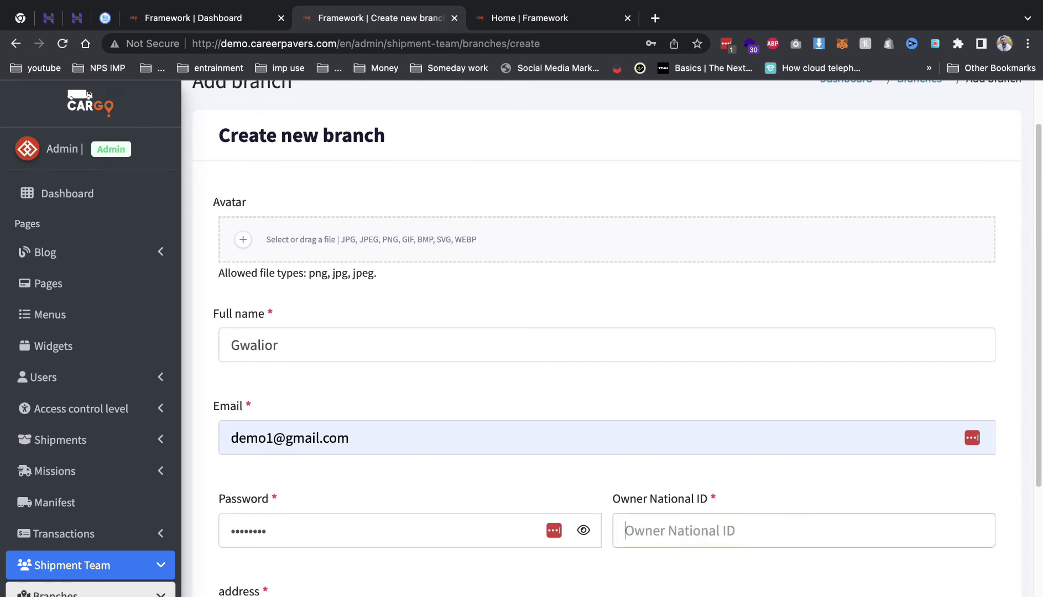
pyautogui.write('demo')
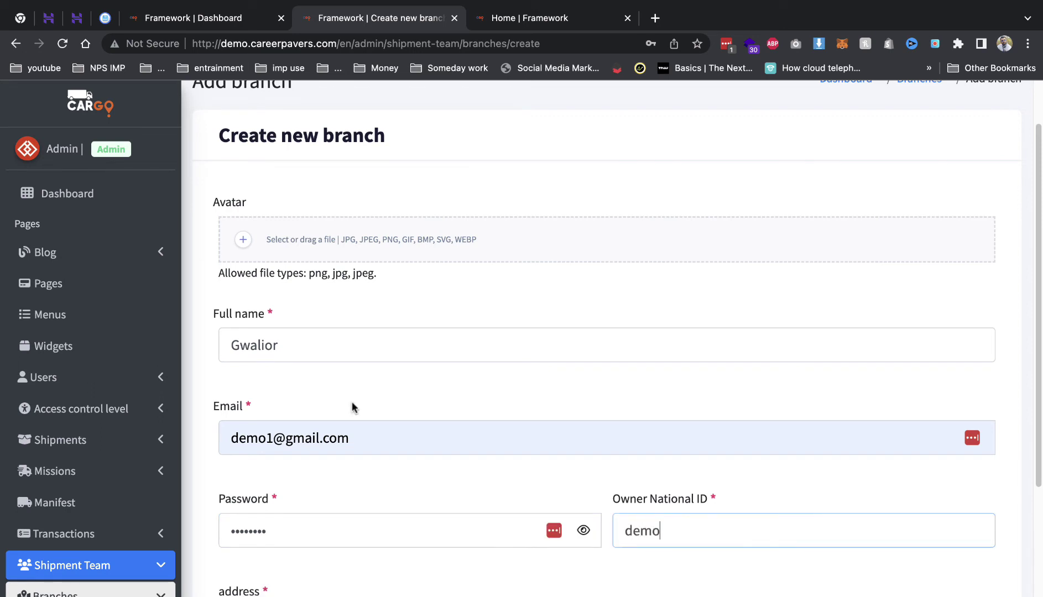
pyautogui.scroll(-3, 351, 409)
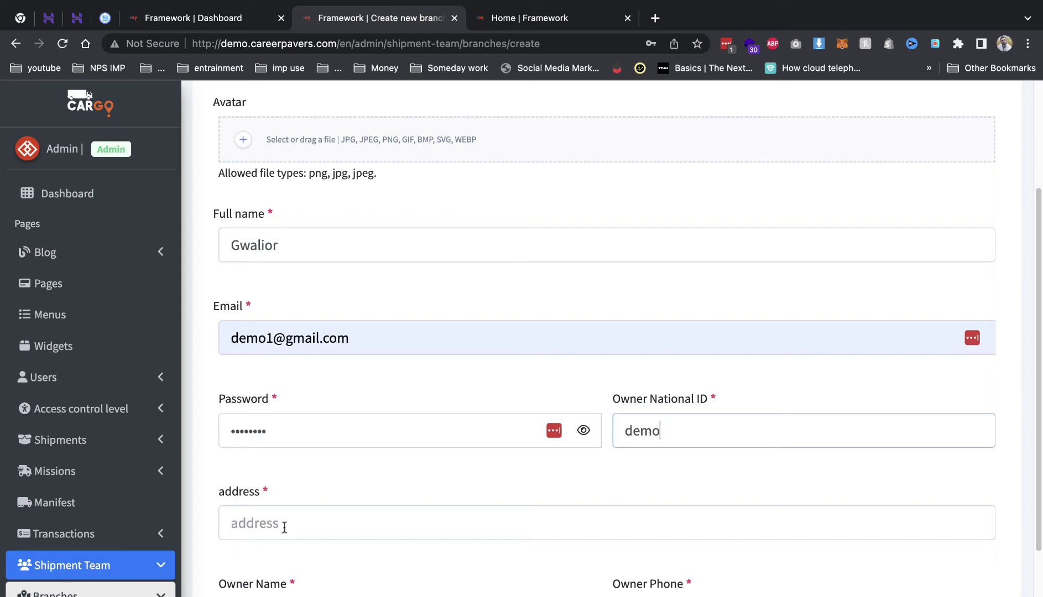
# - Fill in the branch address, the owner's name and phone number, and create the branch
pyautogui.click(284, 528)
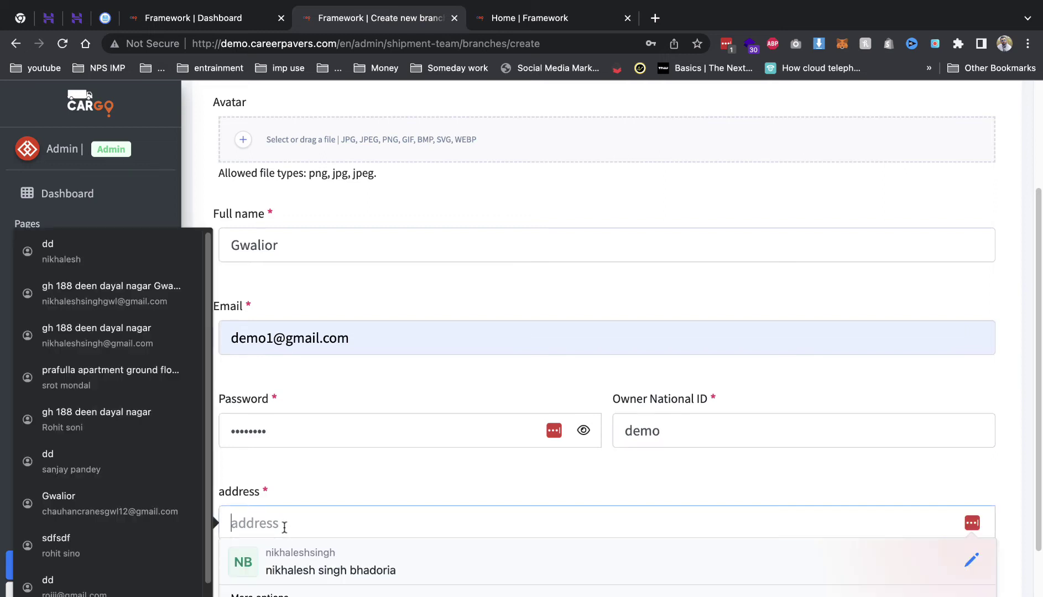
pyautogui.write('demo')
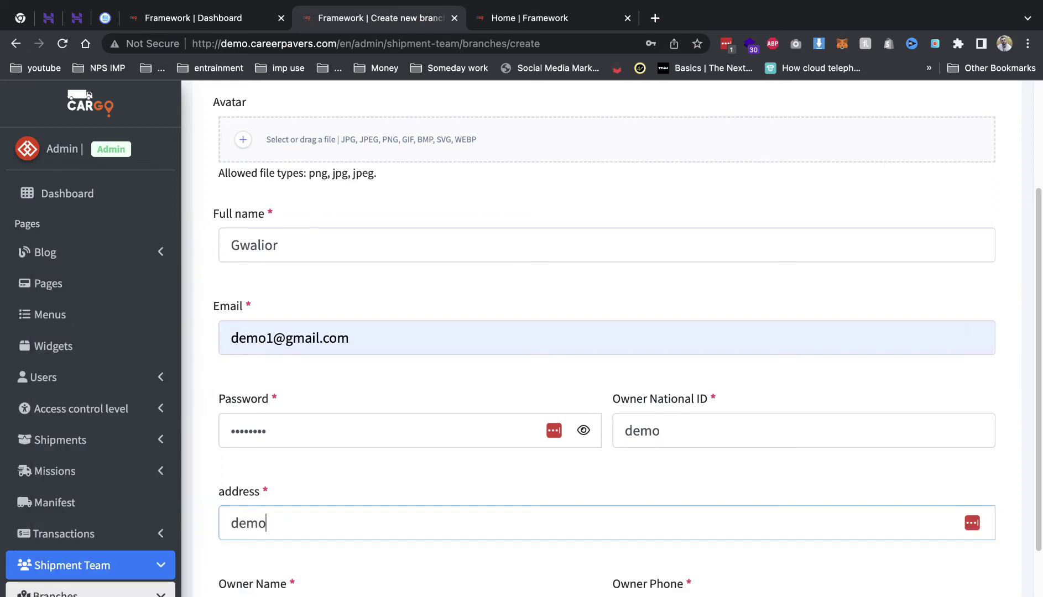
pyautogui.scroll(-3, 347, 468)
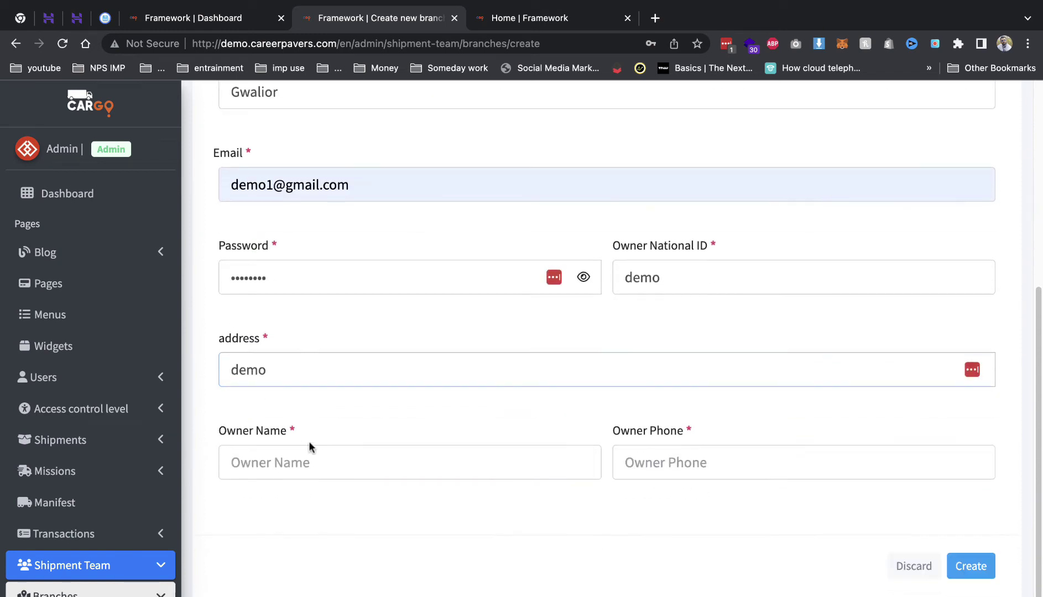
pyautogui.click(369, 450)
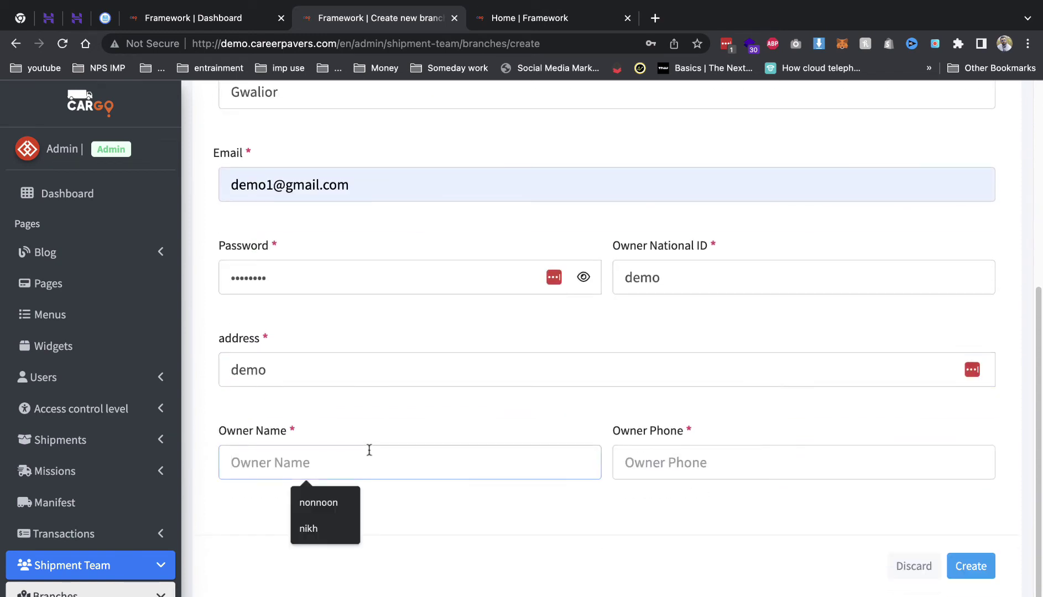
pyautogui.write('arun')
pyautogui.press('Tab')
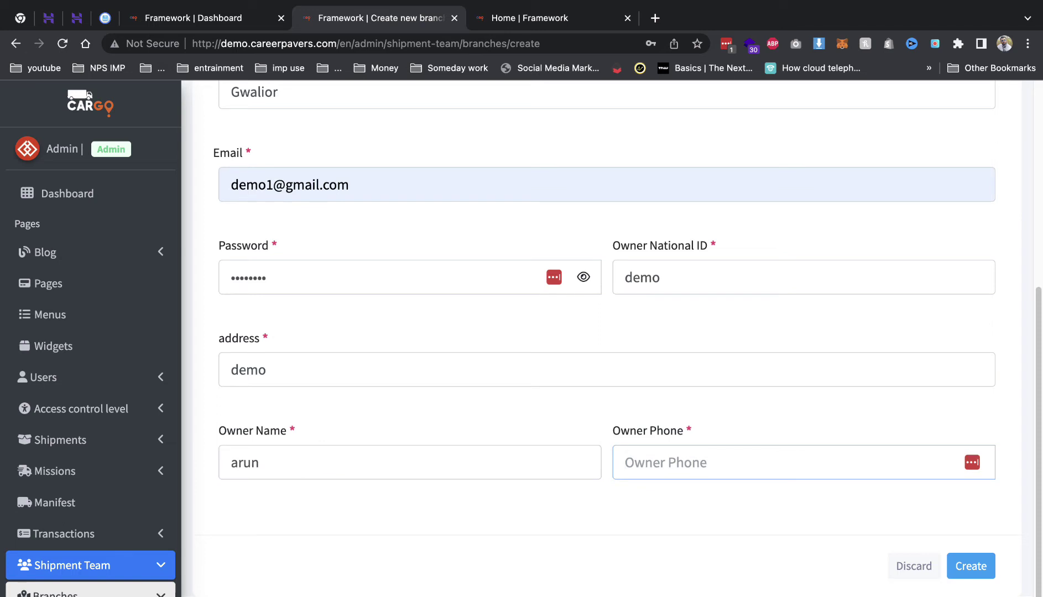
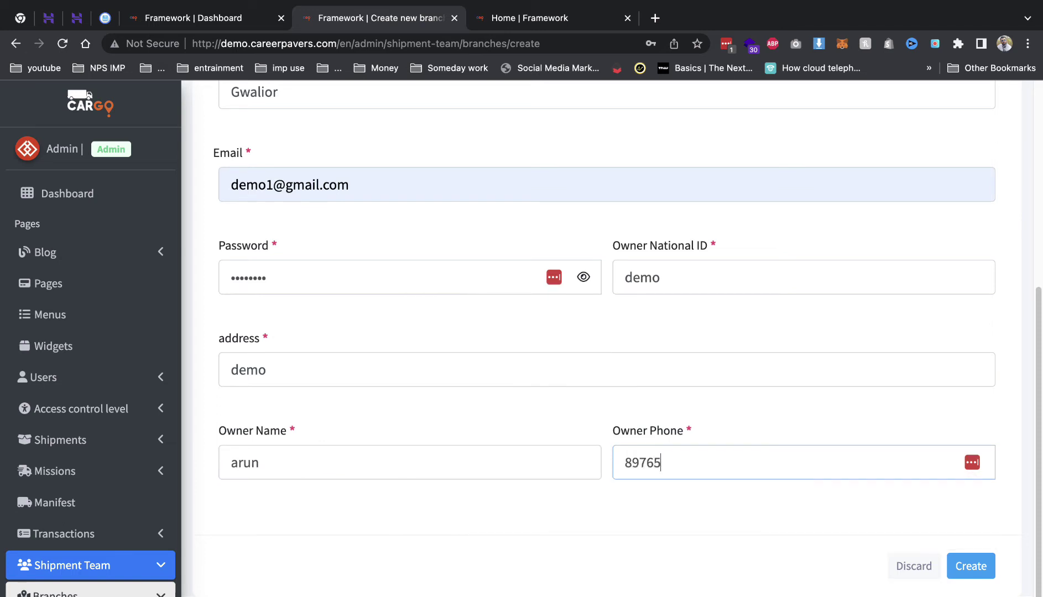
pyautogui.click(970, 564)
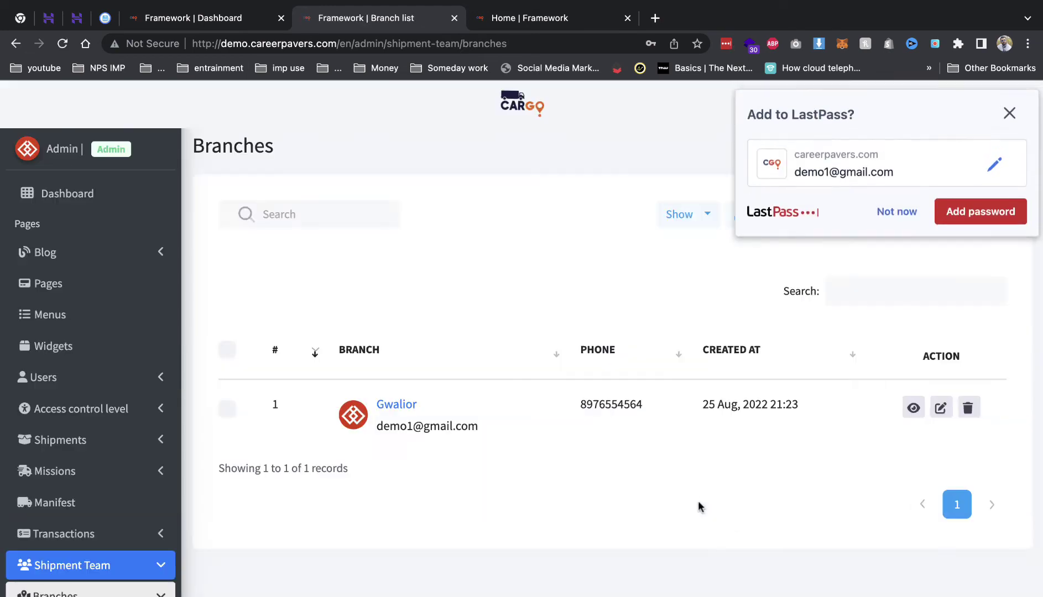
# - Enter the new driver's full name, a saved email, a password and the owner national ID
pyautogui.click(893, 222)
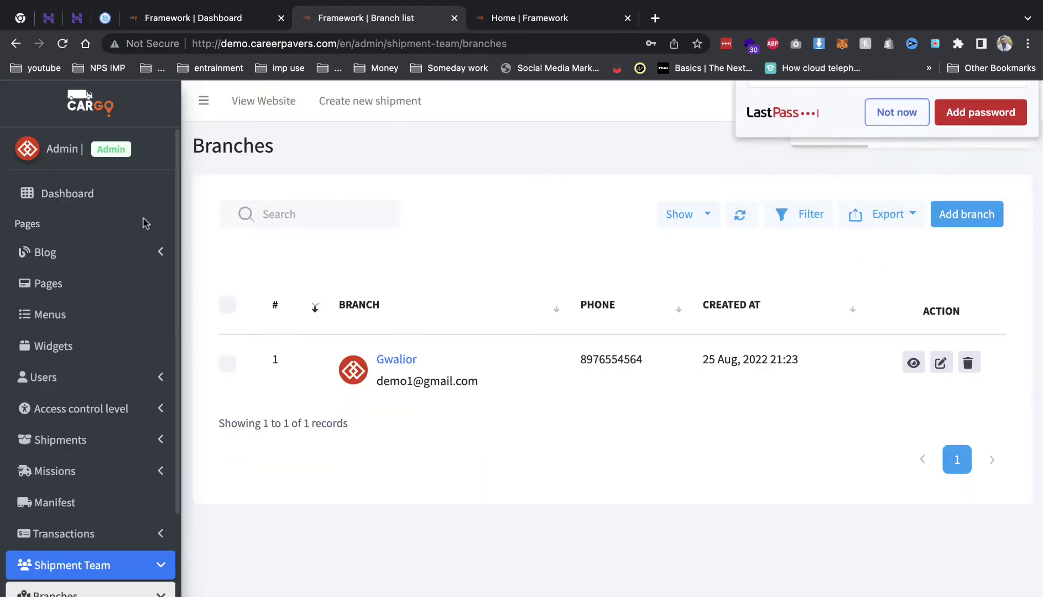
pyautogui.click(105, 193)
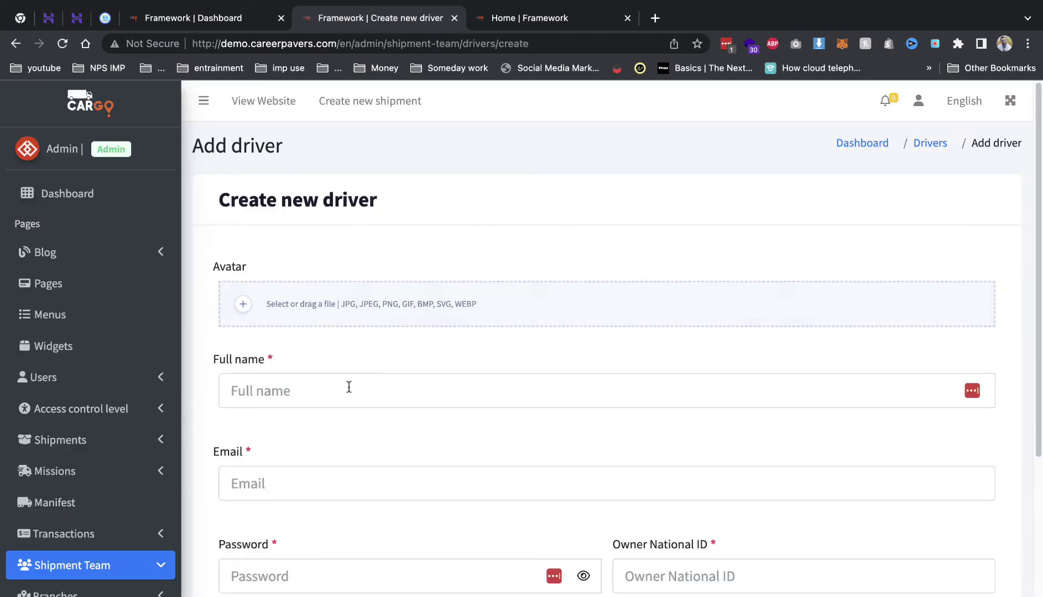
pyautogui.click(340, 385)
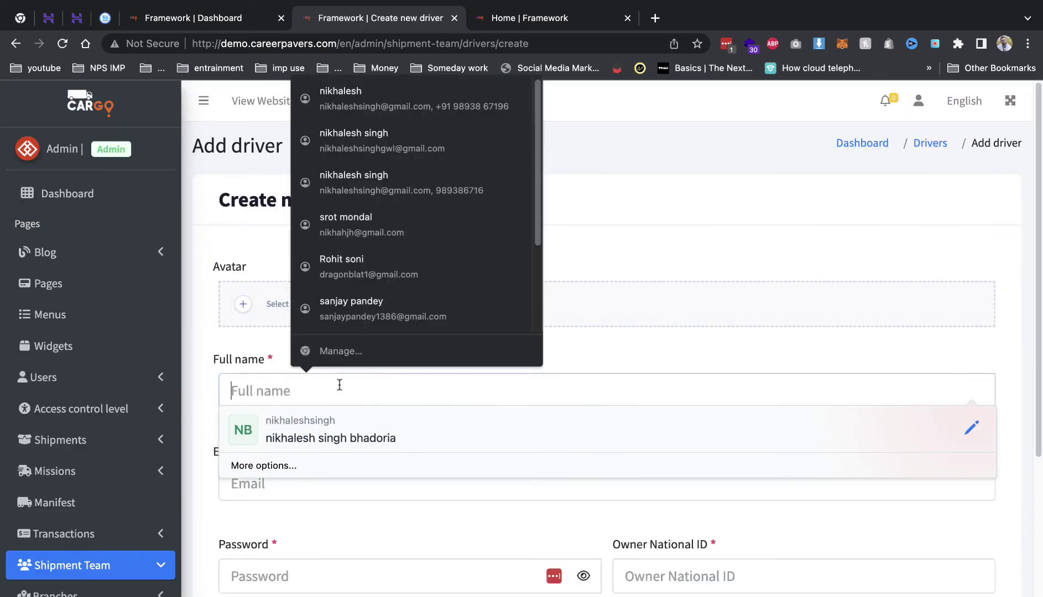
pyautogui.write('rohit')
pyautogui.click(232, 483)
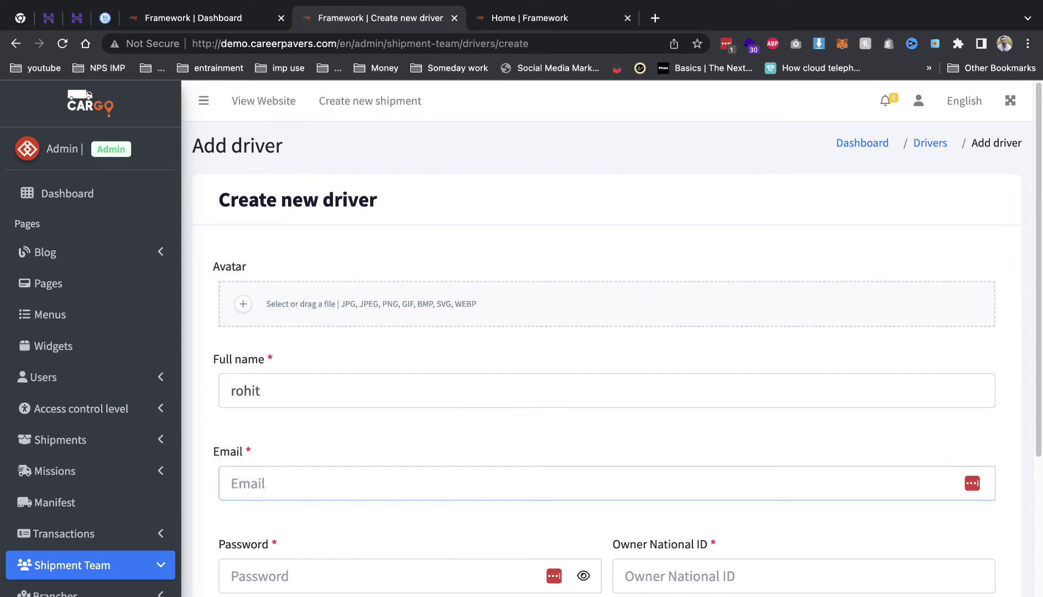
pyautogui.hotkey('ctrl', 'v')
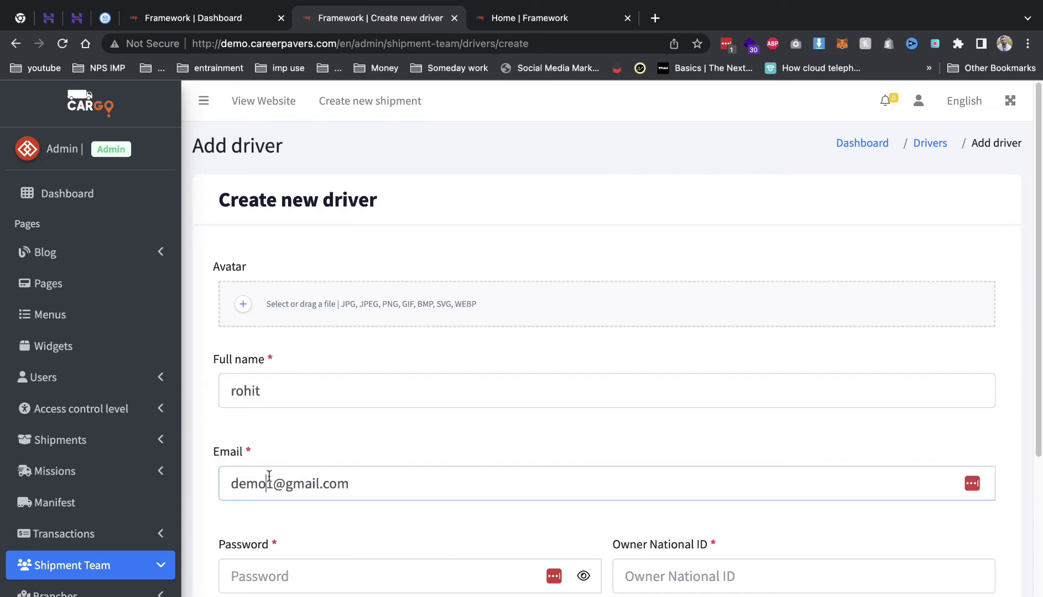
pyautogui.click(332, 576)
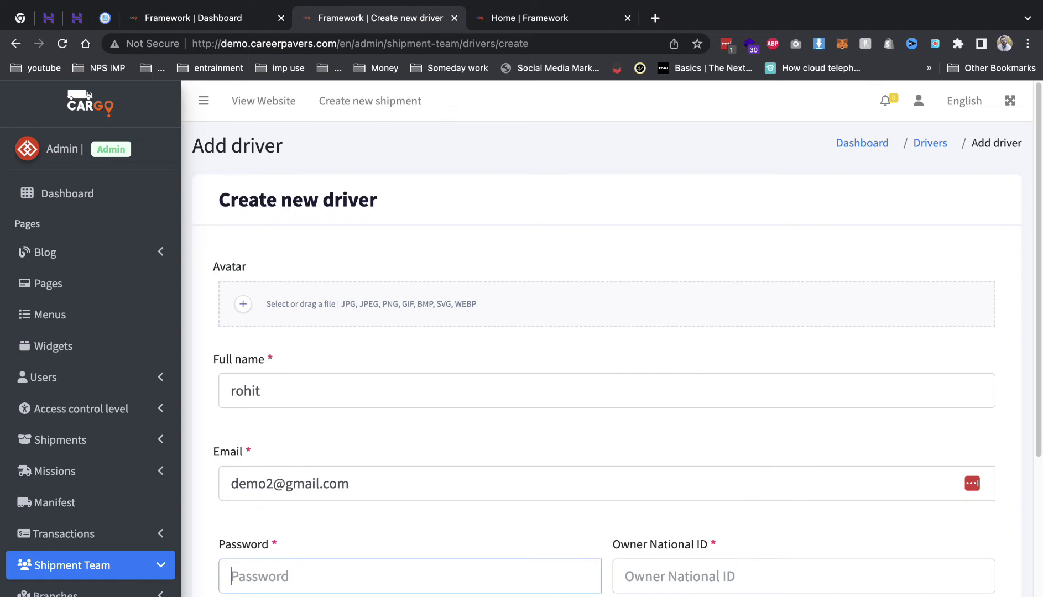
pyautogui.write('1234')
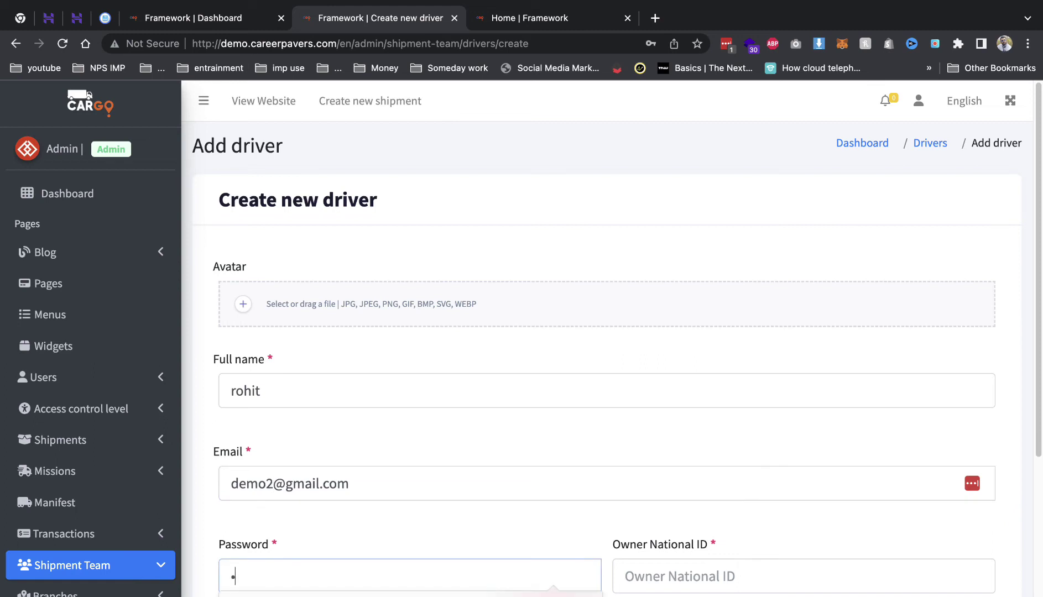
pyautogui.click(625, 530)
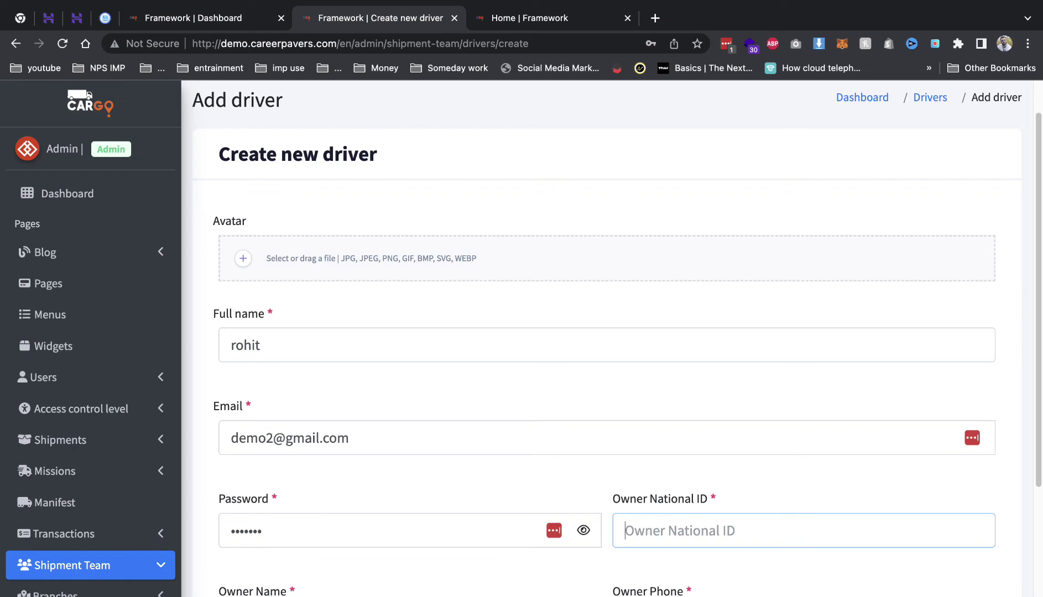
pyautogui.write('223423')
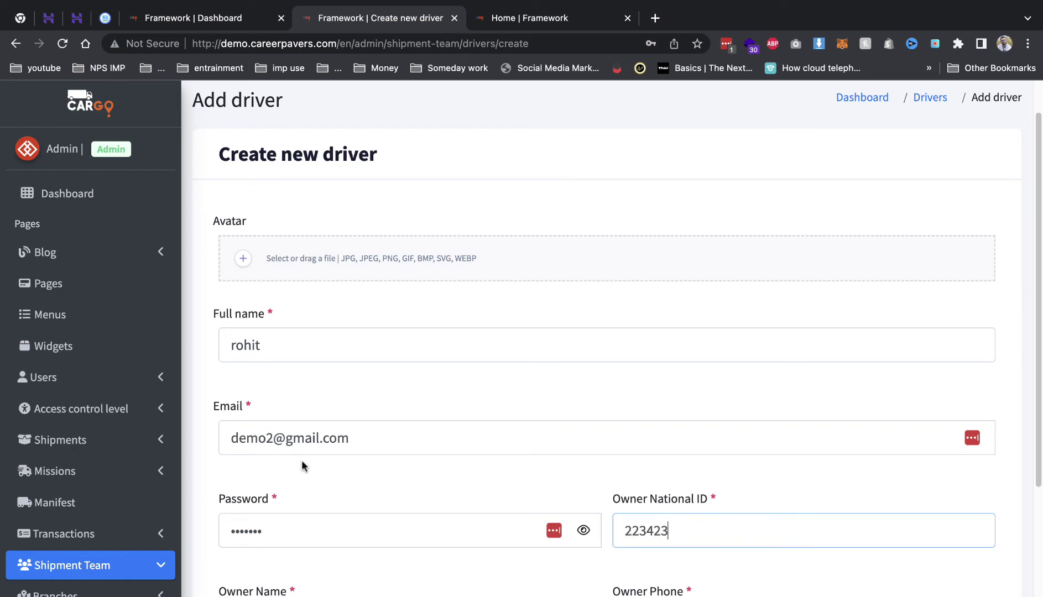
# - Add the owner's name and phone, assign the driver to the Gwalior branch, and create it
pyautogui.scroll(-4, 301, 460)
pyautogui.click(317, 386)
pyautogui.write('rohit')
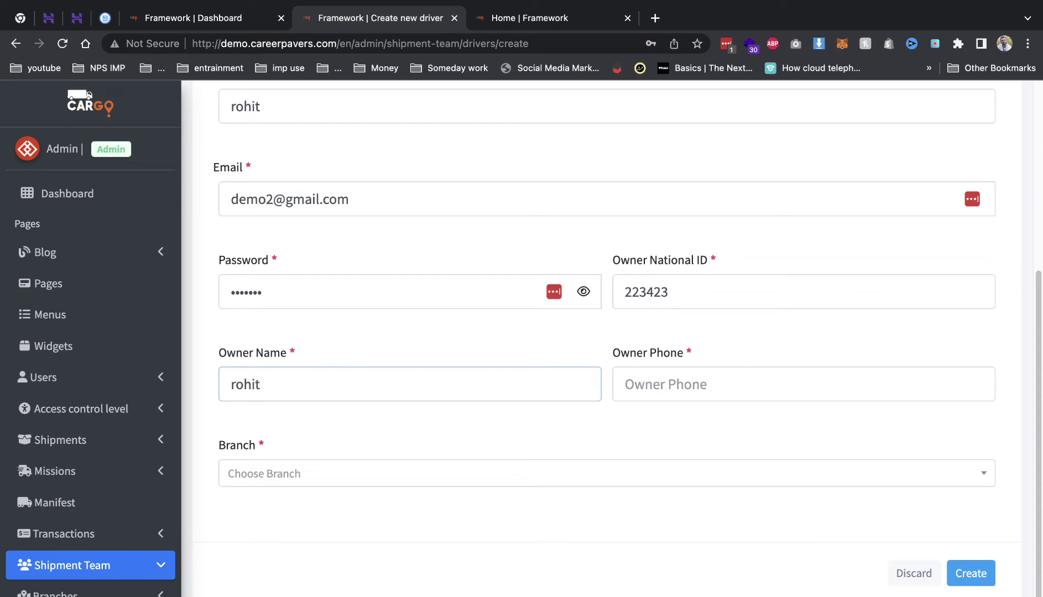
pyautogui.click(719, 385)
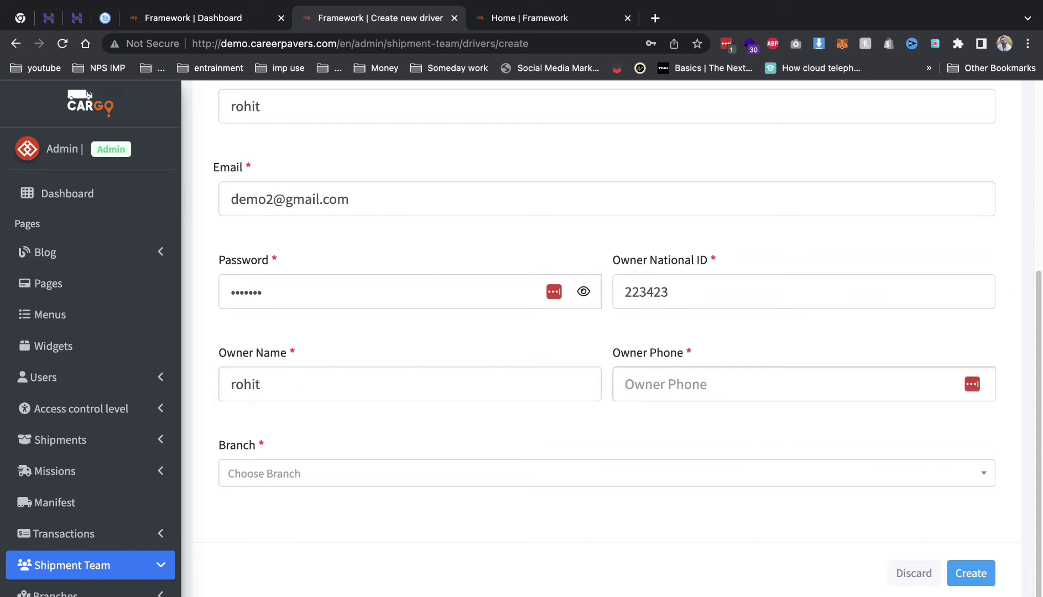
pyautogui.write('876876876')
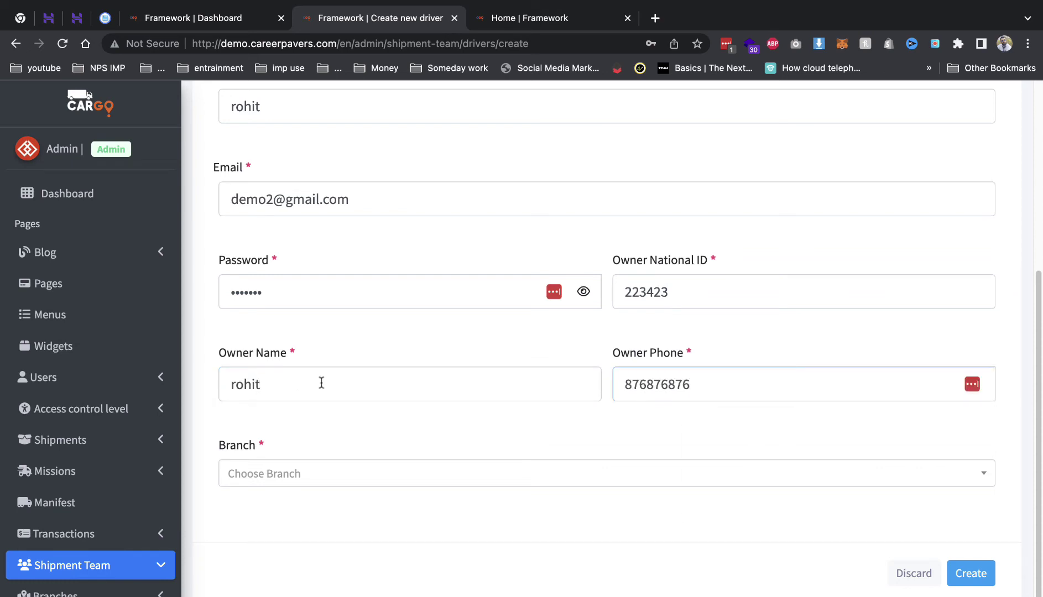
pyautogui.click(319, 483)
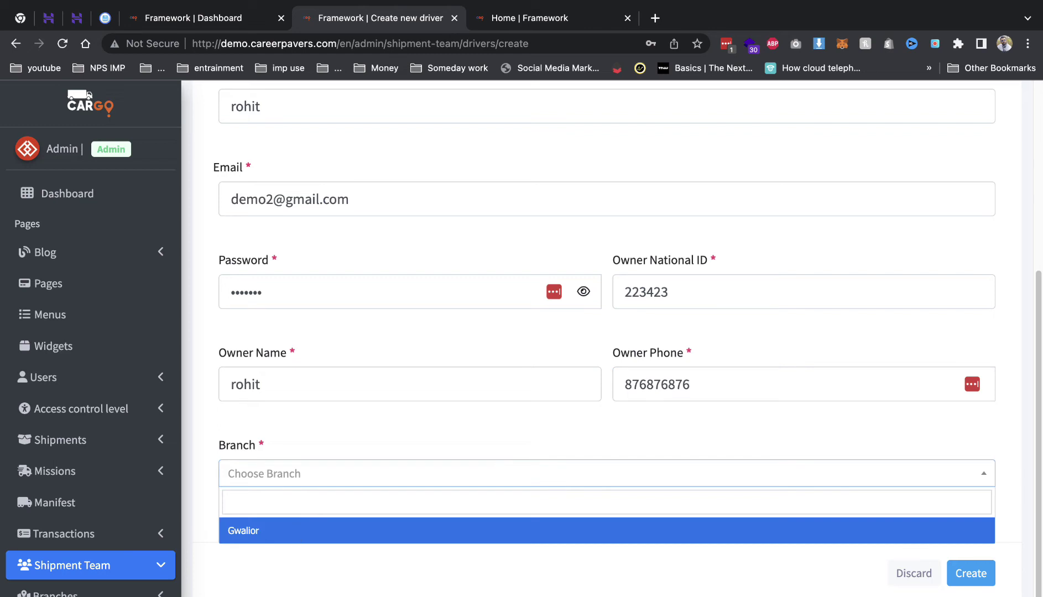
pyautogui.click(299, 531)
pyautogui.click(971, 573)
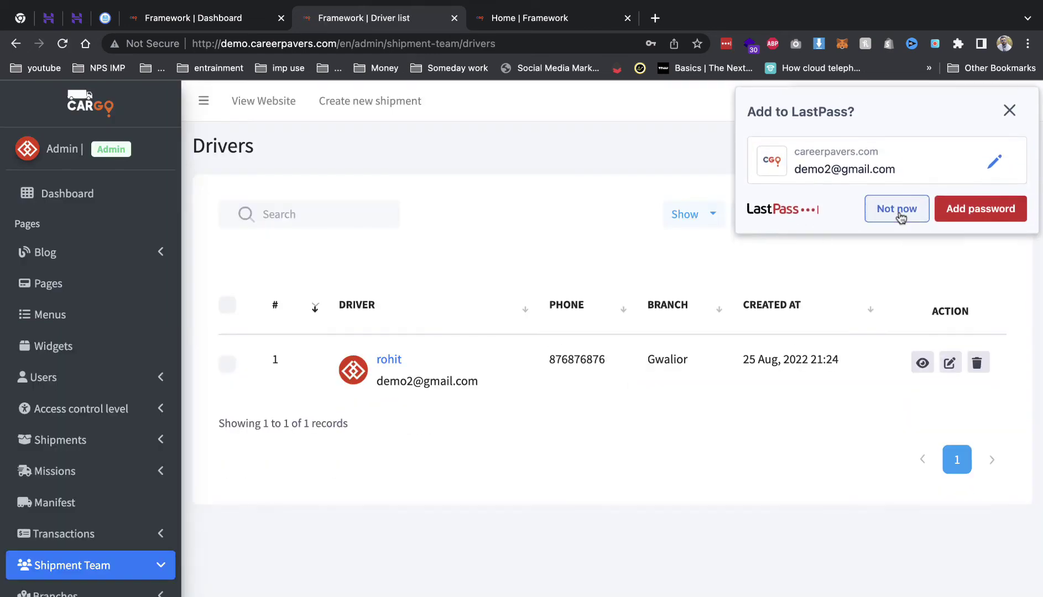
pyautogui.click(898, 214)
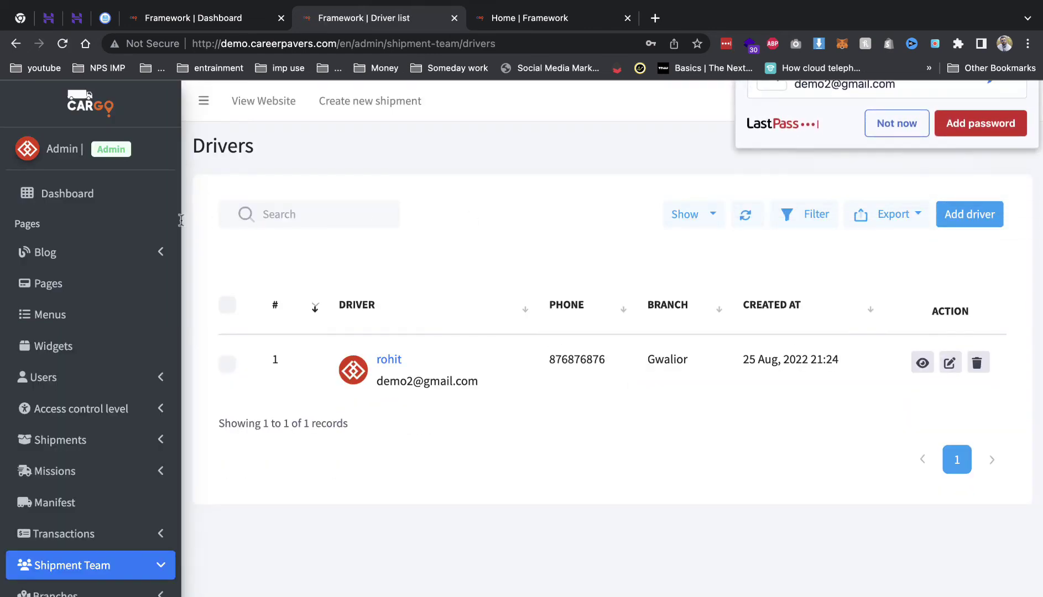
pyautogui.click(104, 200)
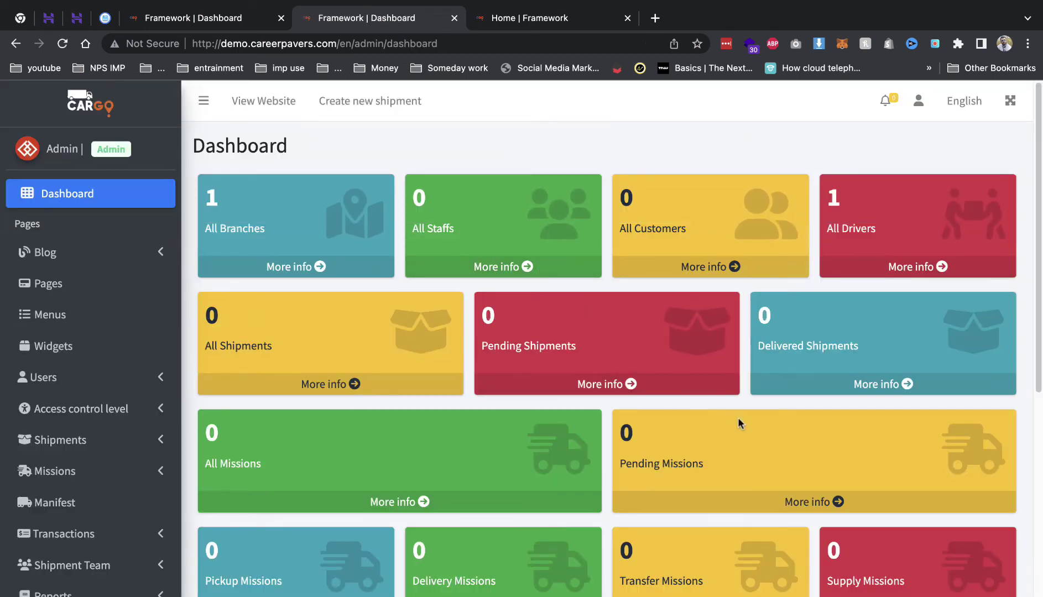
# - Open the Add shipment form using Create new shipment from the dashboard
pyautogui.scroll(-8, 566, 380)
pyautogui.scroll(5, 565, 380)
pyautogui.scroll(-6, 467, 337)
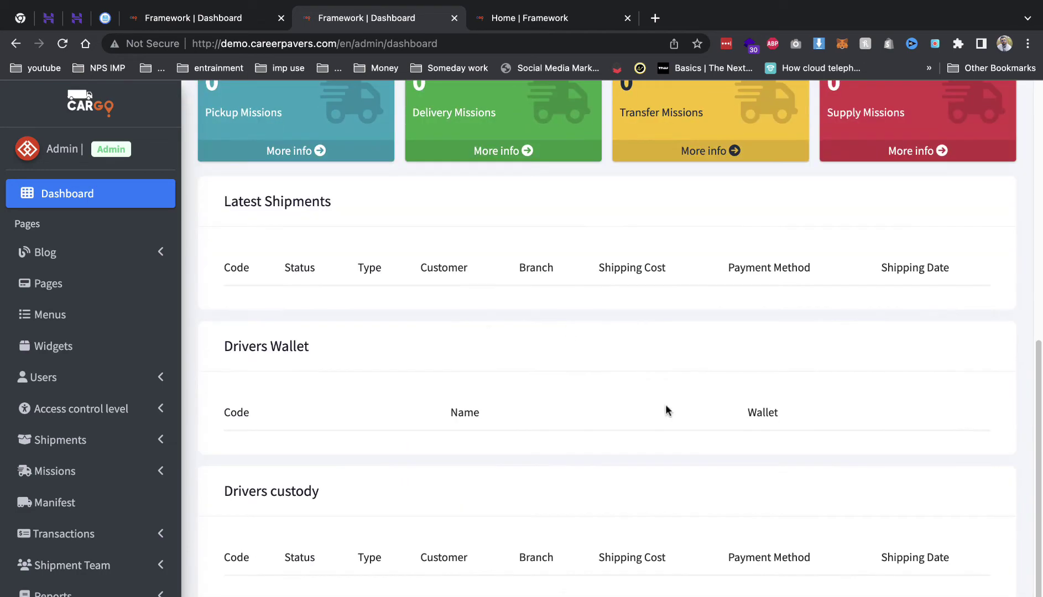
pyautogui.scroll(8, 665, 410)
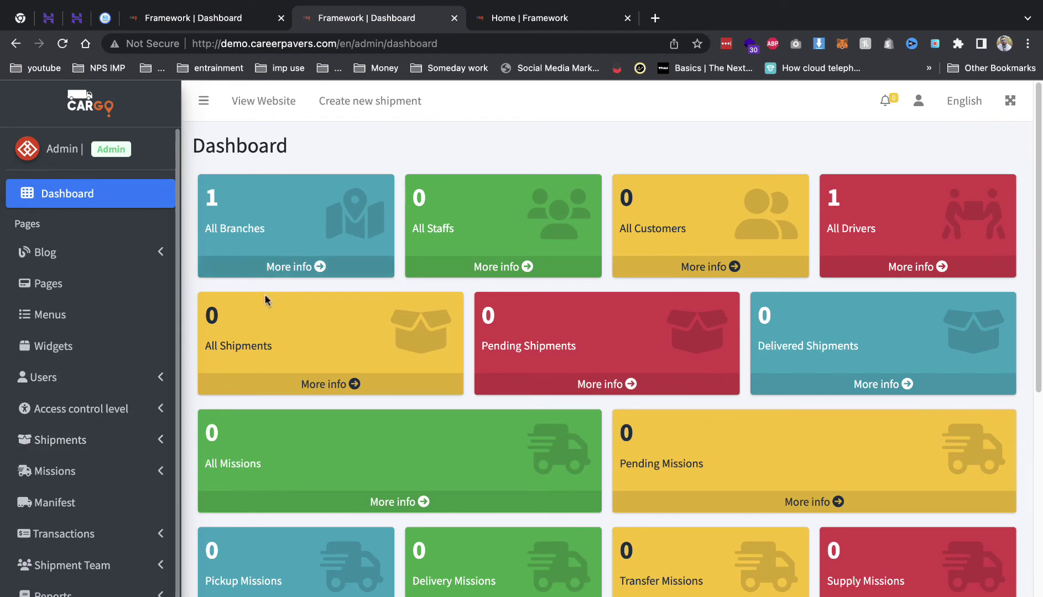
pyautogui.click(380, 105)
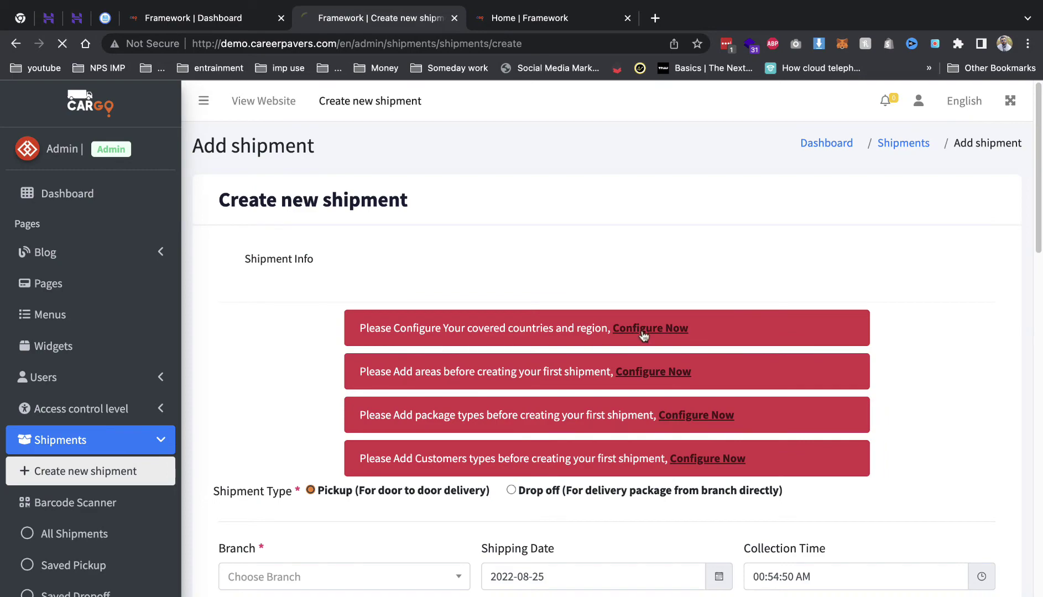
# - Find India in the country list, switch it on as covered, and return to the shipment form
pyautogui.scroll(-3, 539, 337)
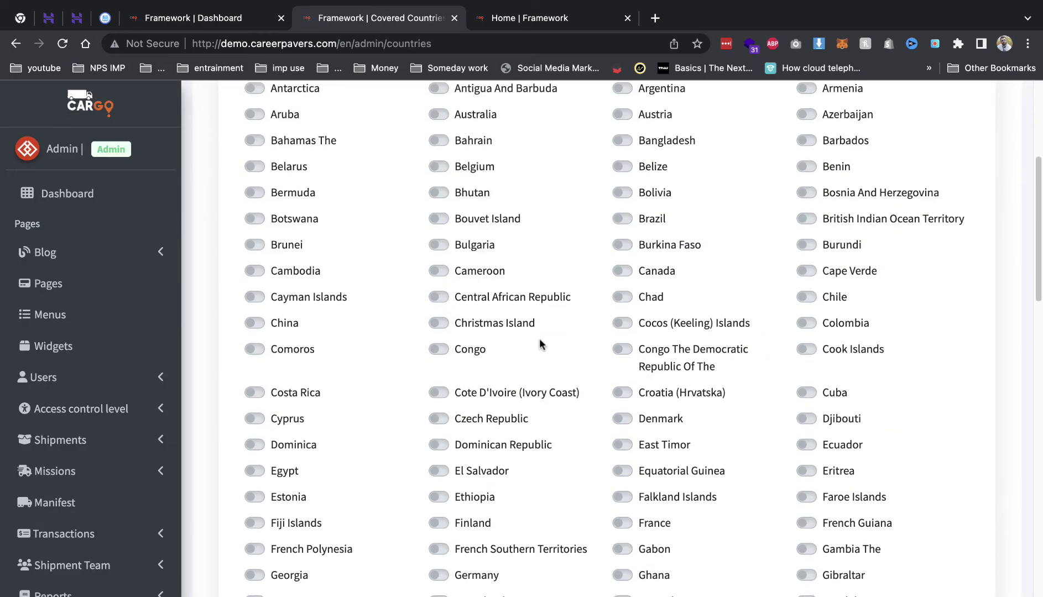
pyautogui.scroll(5, 472, 342)
pyautogui.scroll(-20, 472, 341)
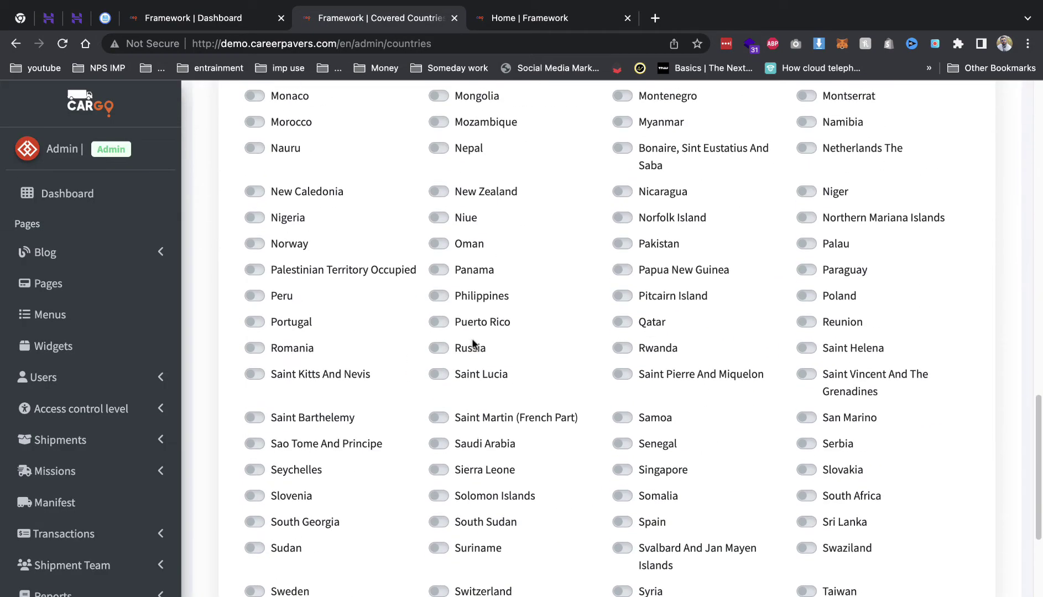
pyautogui.scroll(-8, 473, 343)
pyautogui.press('super+f')
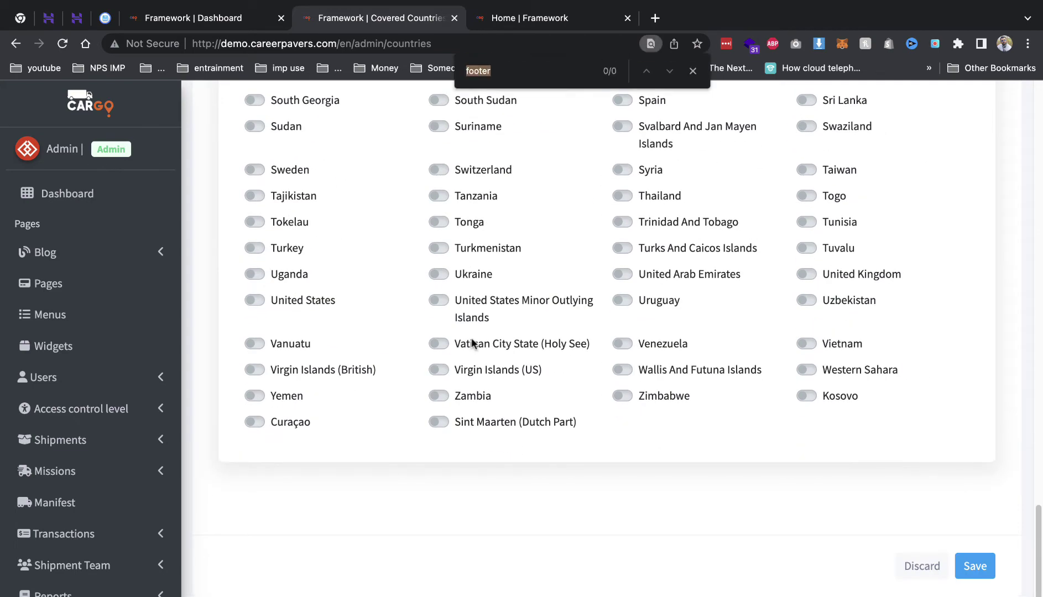
pyautogui.write('india')
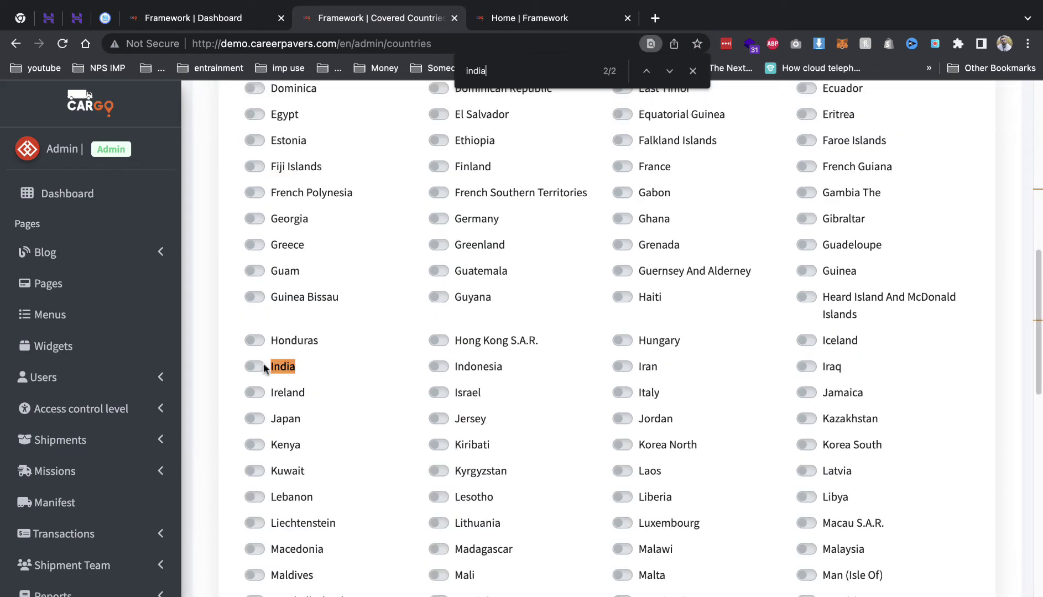
pyautogui.click(257, 367)
pyautogui.click(692, 71)
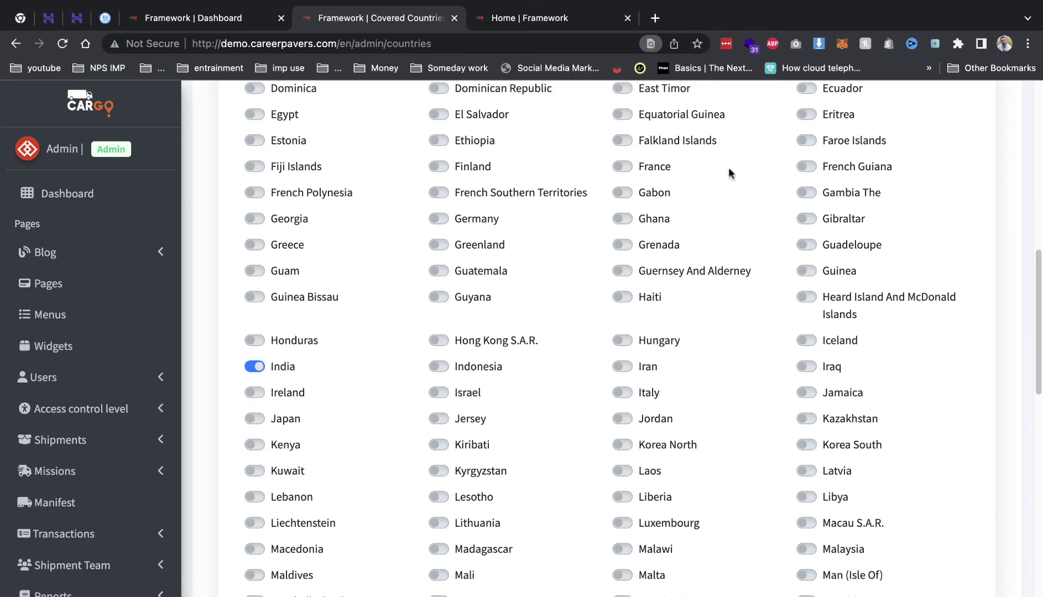
pyautogui.scroll(-15, 729, 167)
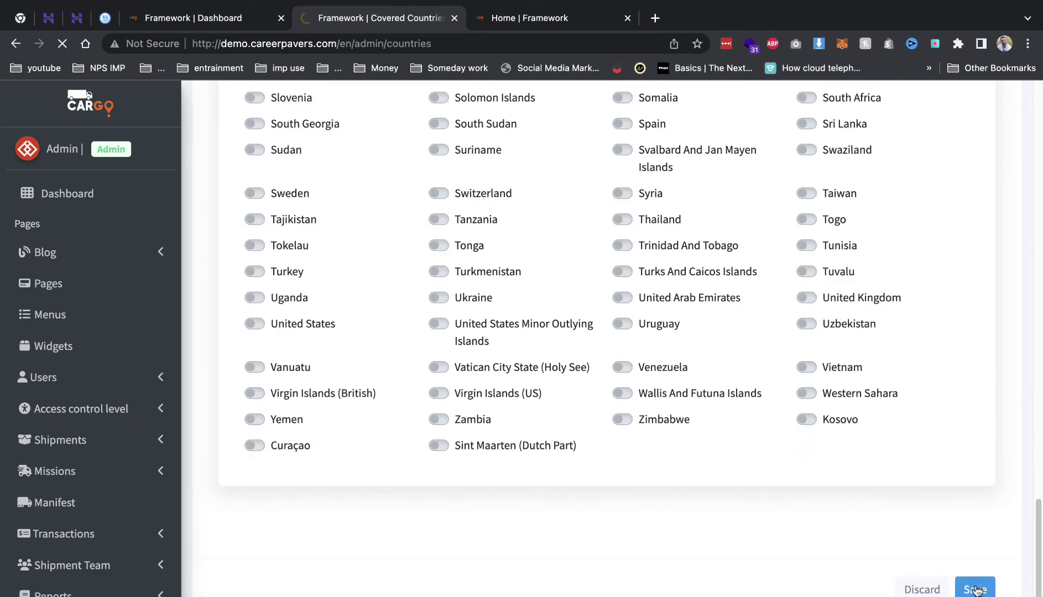
pyautogui.scroll(-3, 718, 443)
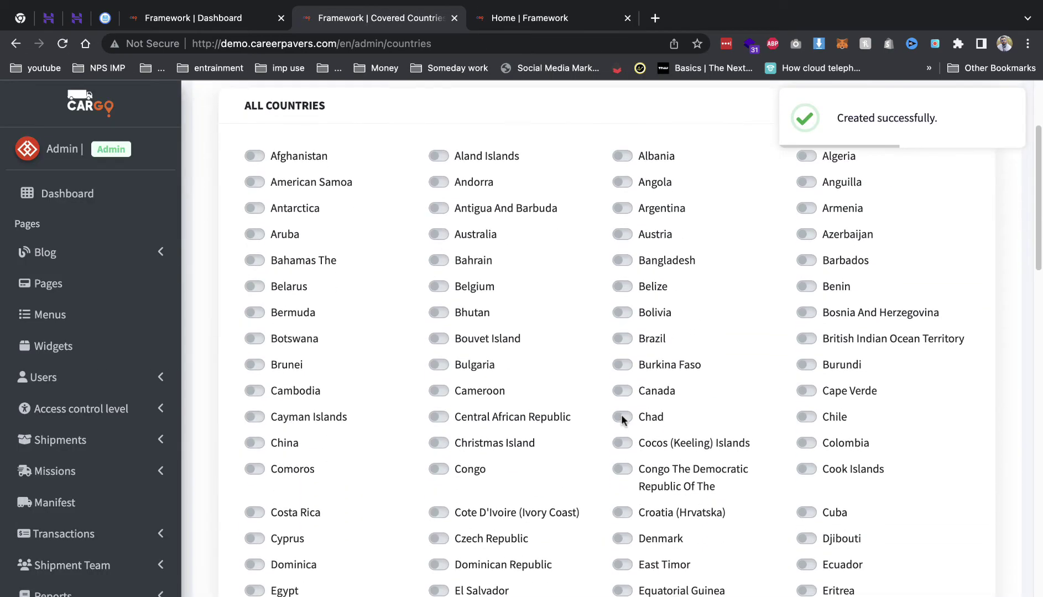
pyautogui.scroll(3, 601, 416)
pyautogui.click(75, 191)
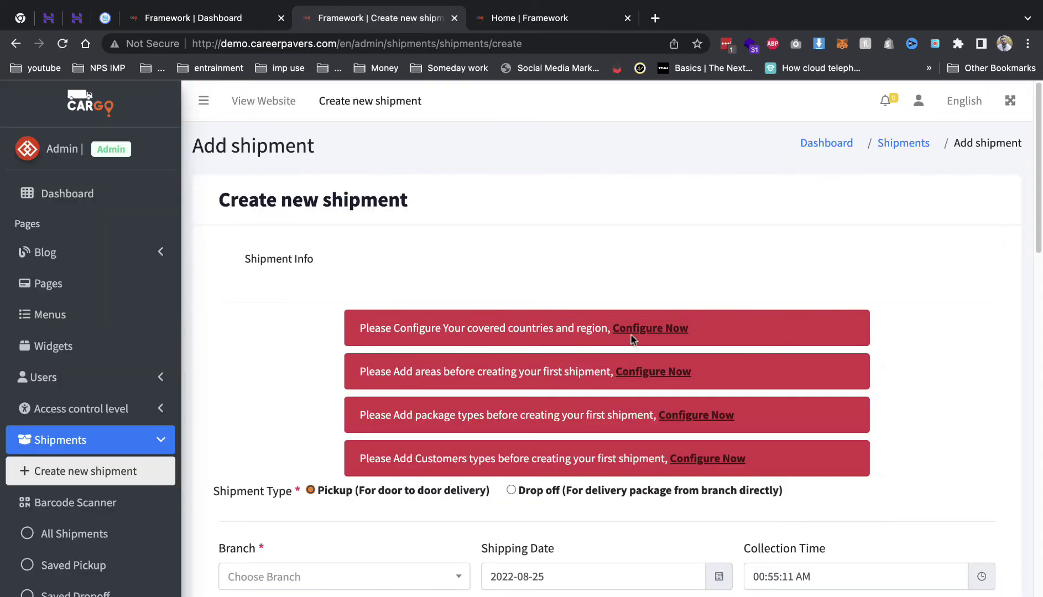
# - Turn on Uttar Pradesh and Madhya Pradesh as India's covered regions and save them
pyautogui.click(634, 334)
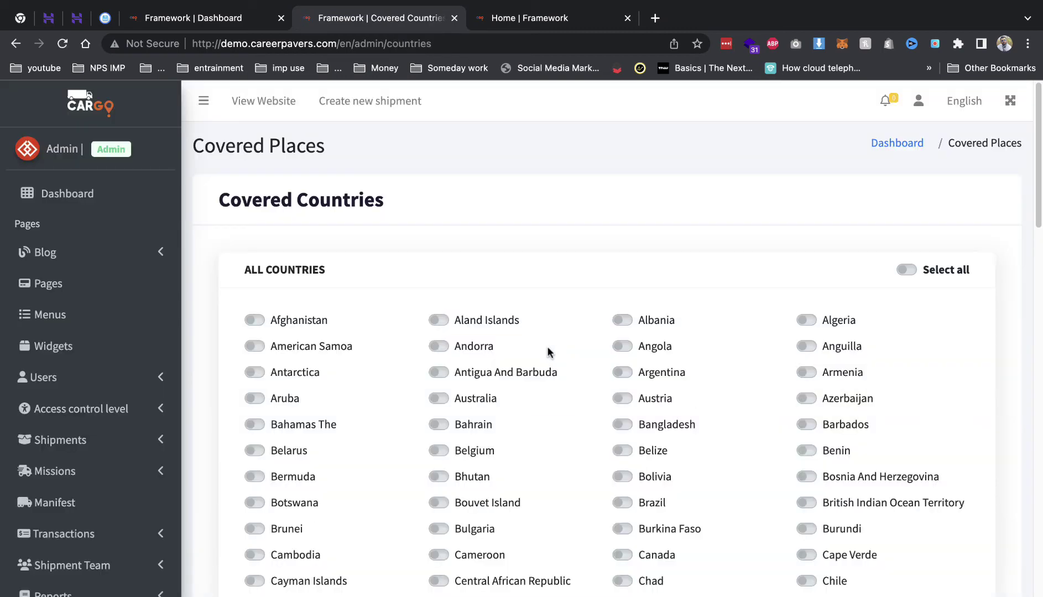
pyautogui.scroll(-10, 546, 348)
pyautogui.scroll(-2, 545, 352)
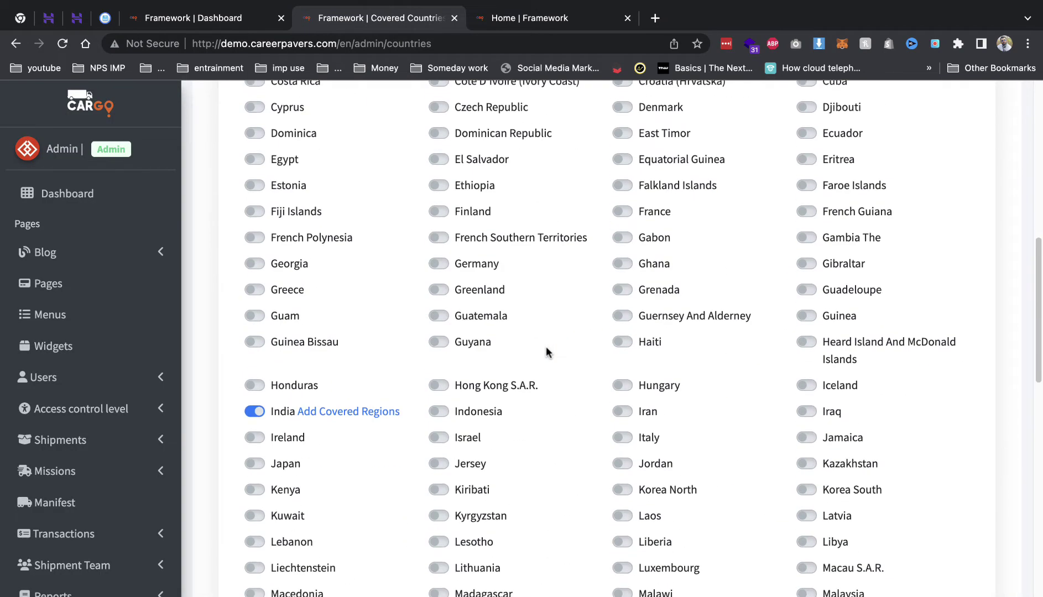
pyautogui.click(368, 410)
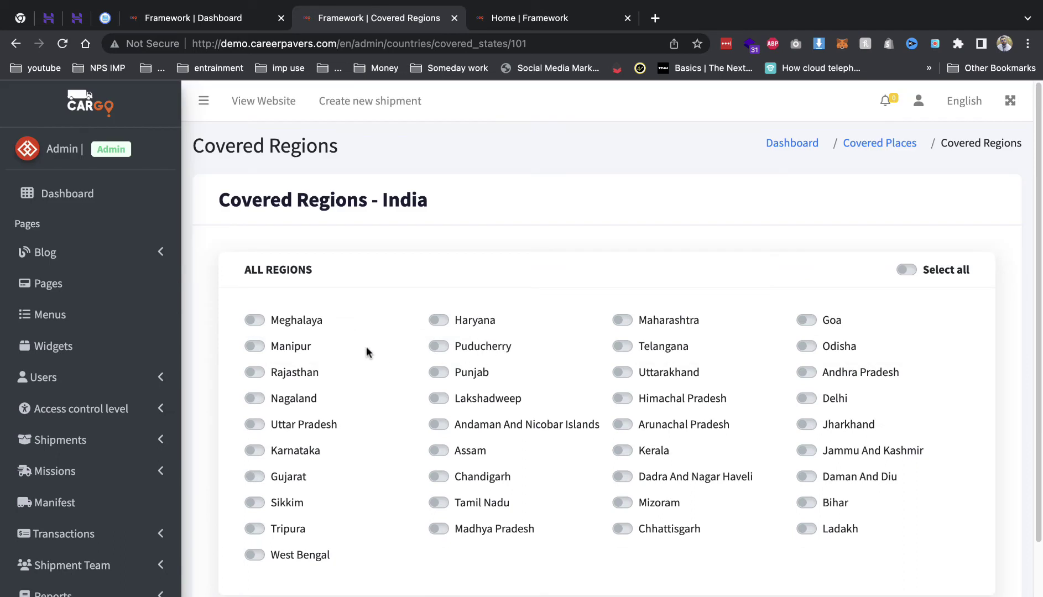
pyautogui.click(306, 423)
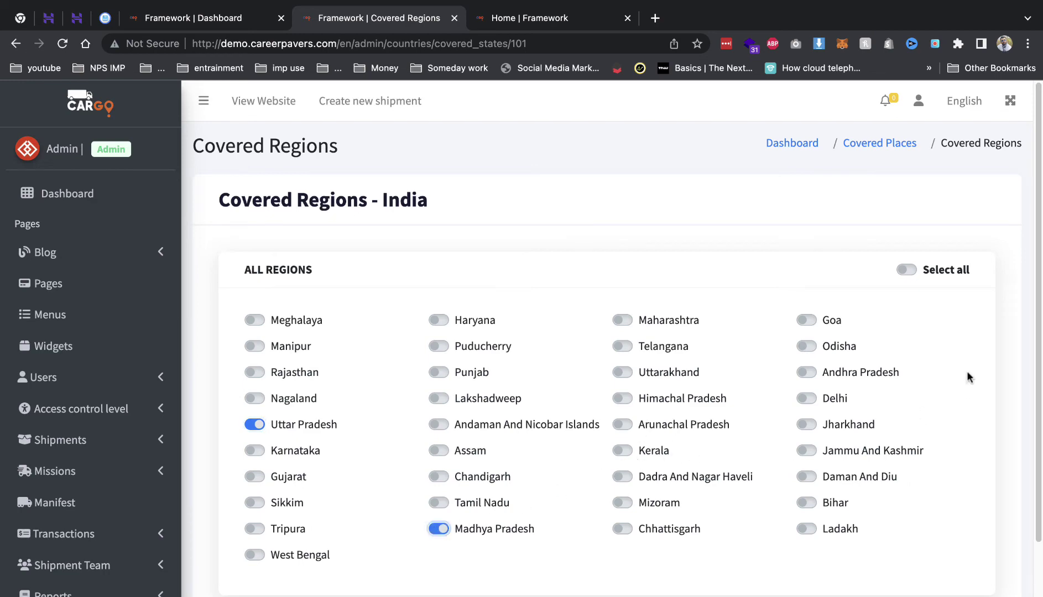
pyautogui.scroll(-3, 973, 387)
pyautogui.click(977, 567)
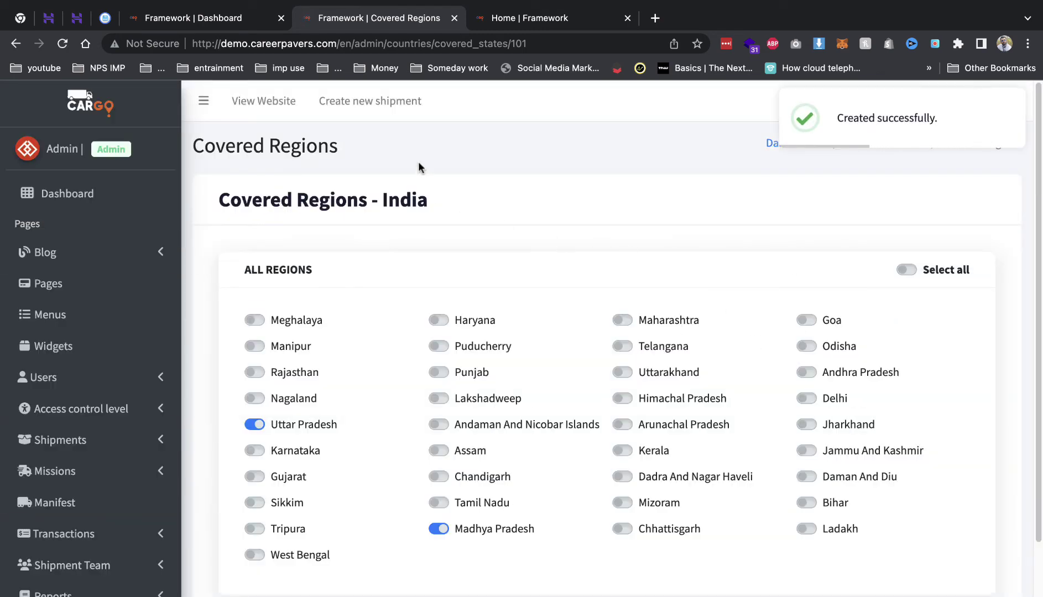
pyautogui.click(347, 110)
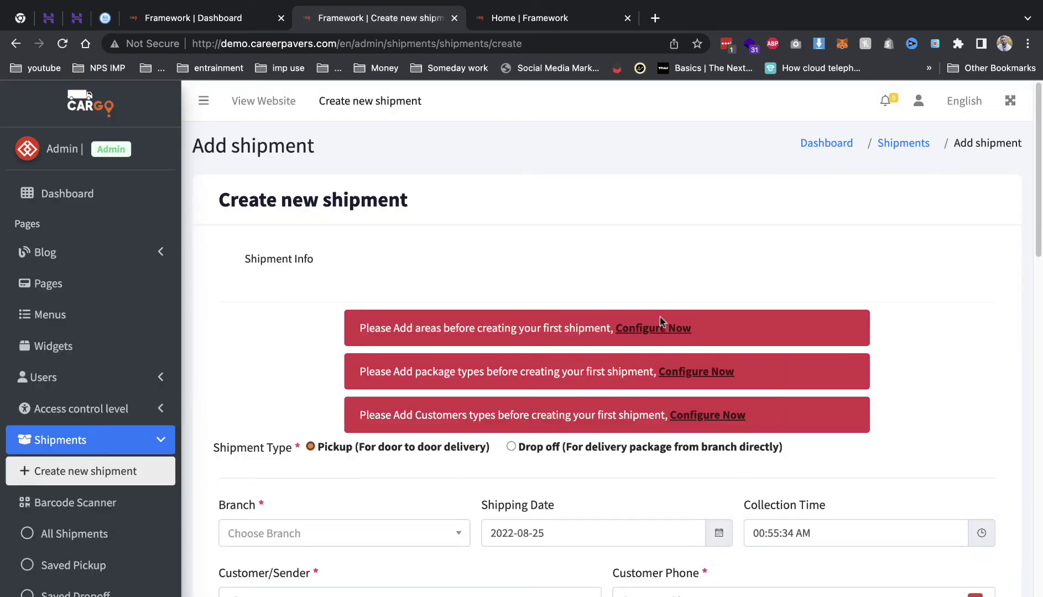
# - Create the area bhind under India, Madhya Pradesh
pyautogui.click(660, 321)
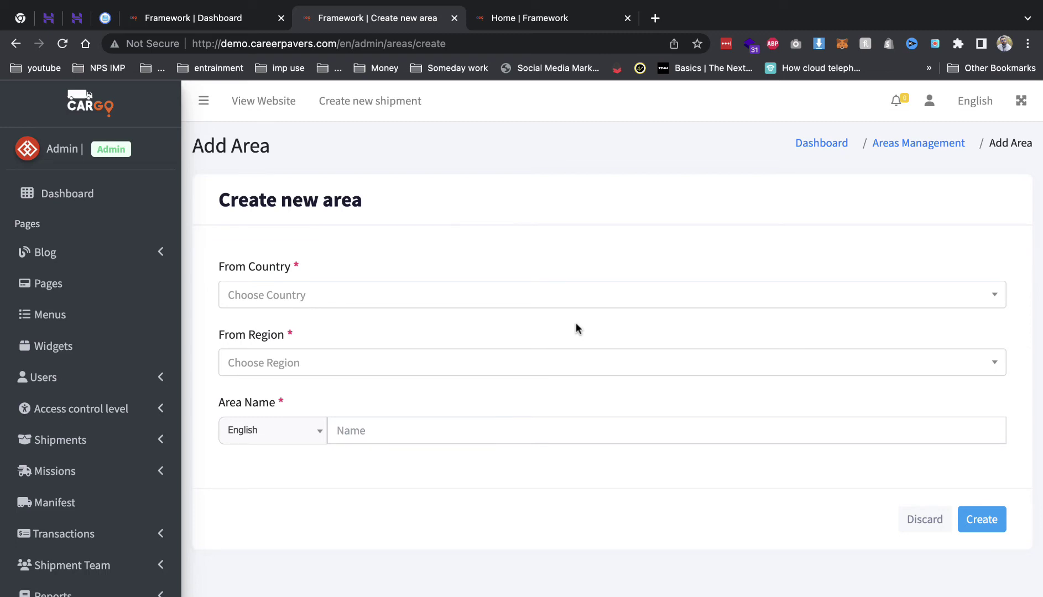
pyautogui.click(536, 300)
pyautogui.click(468, 352)
pyautogui.click(466, 366)
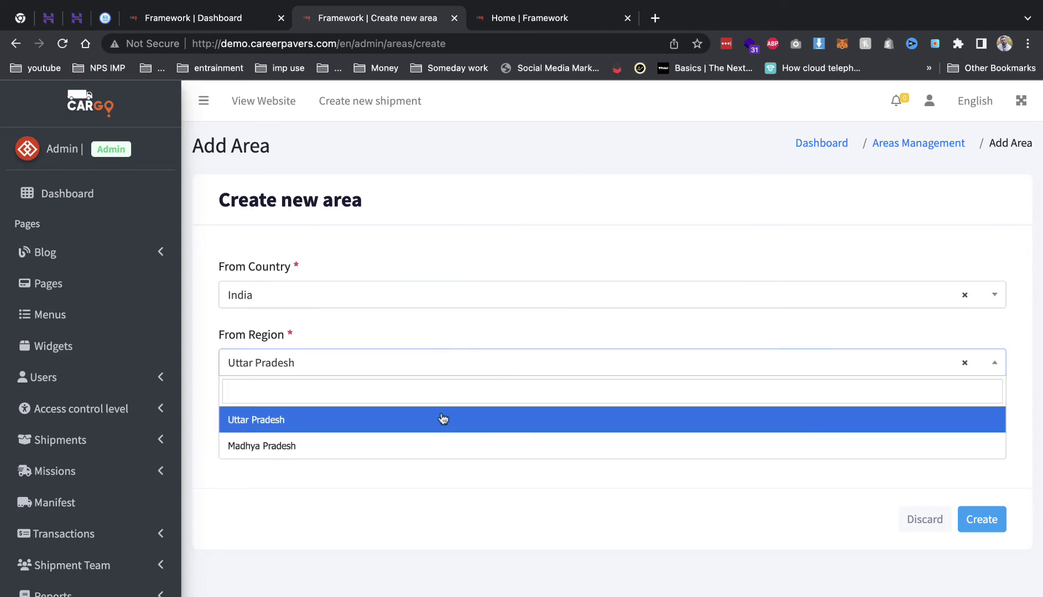
pyautogui.click(442, 444)
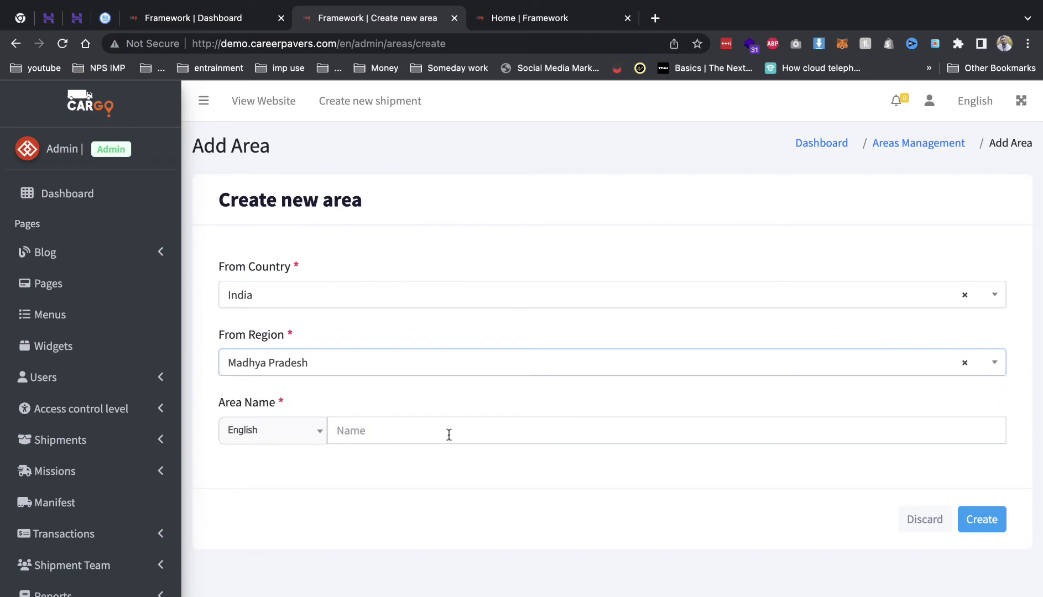
pyautogui.click(450, 434)
pyautogui.write('bhind')
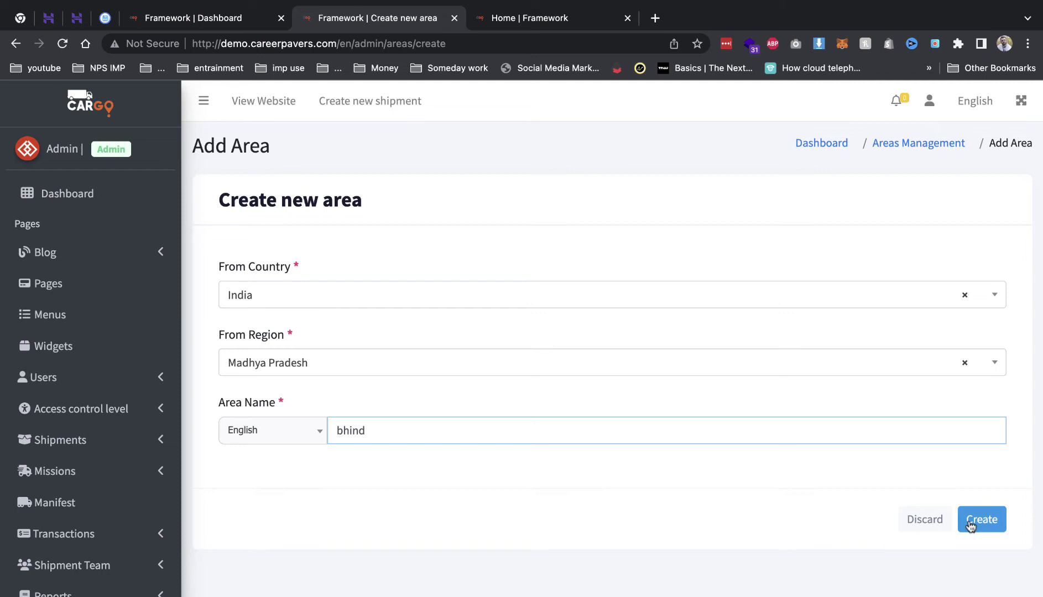
pyautogui.click(972, 523)
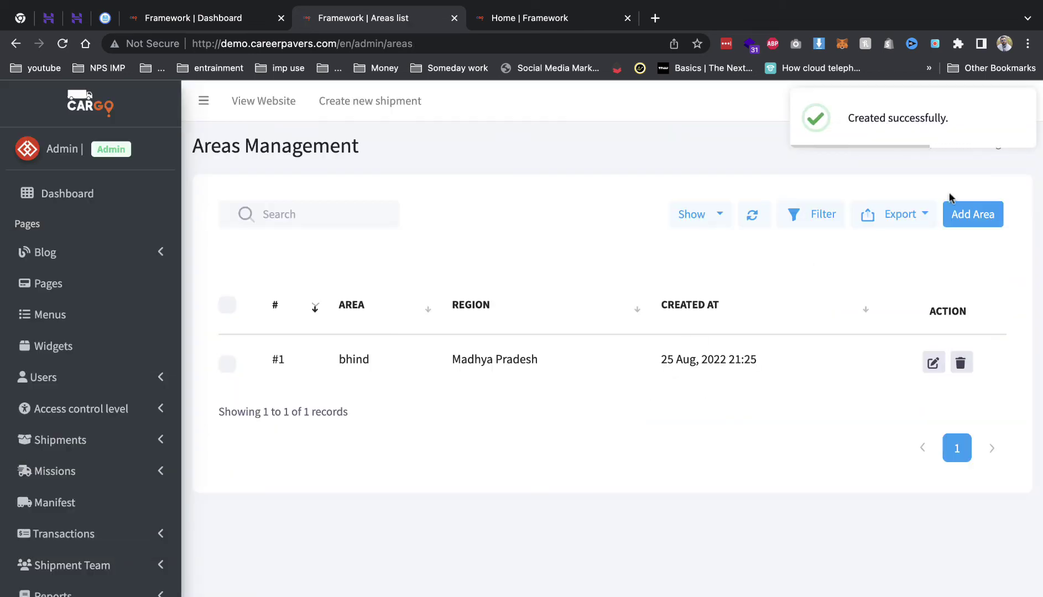
# - Create a second area, gwalior, under India, Madhya Pradesh, then return to the shipment form
pyautogui.click(962, 213)
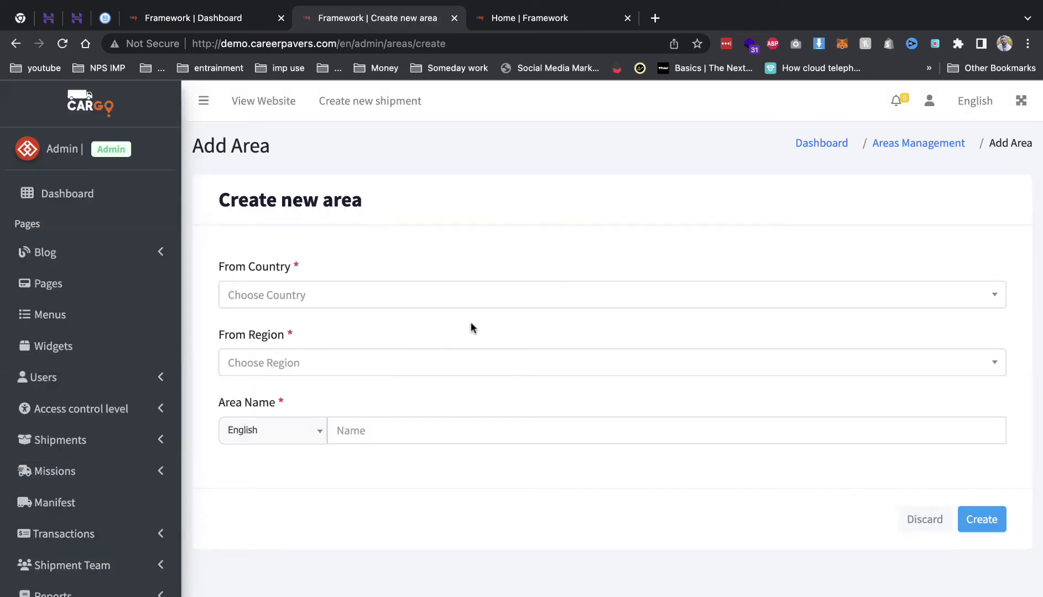
pyautogui.click(446, 301)
pyautogui.click(432, 349)
pyautogui.click(433, 362)
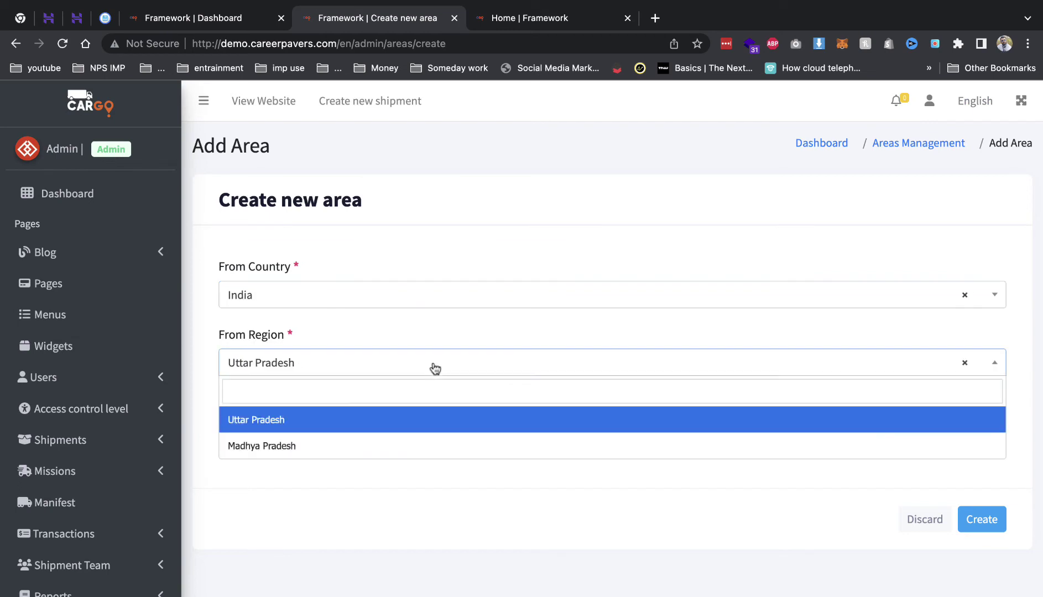
pyautogui.click(407, 443)
pyautogui.click(408, 435)
pyautogui.write('gwalior')
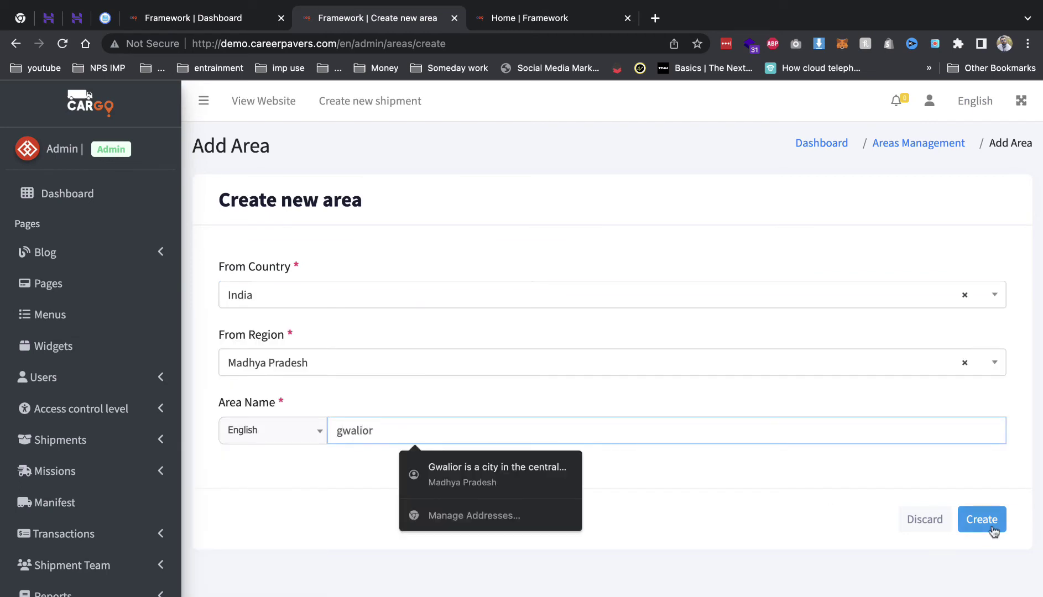
pyautogui.click(993, 525)
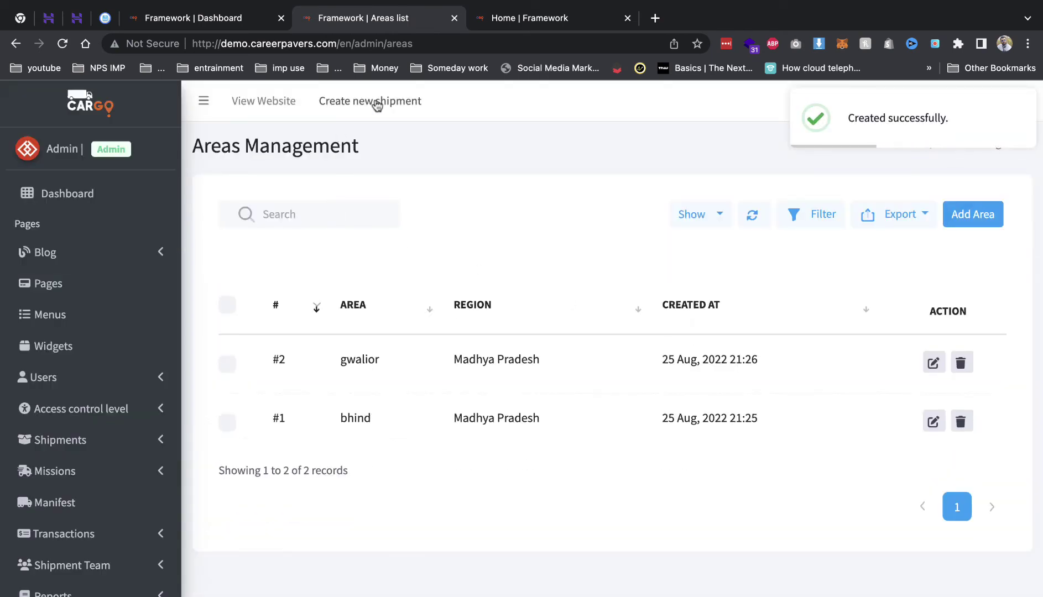
pyautogui.click(372, 101)
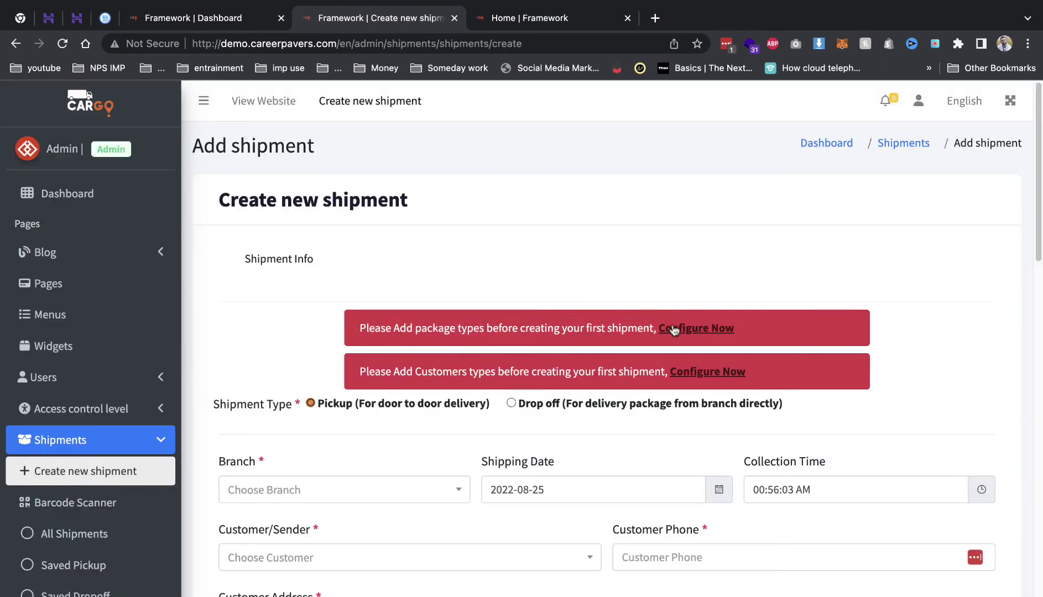
# - Create a package type named silver with a cost of 100, then move on to customer setup
pyautogui.click(673, 329)
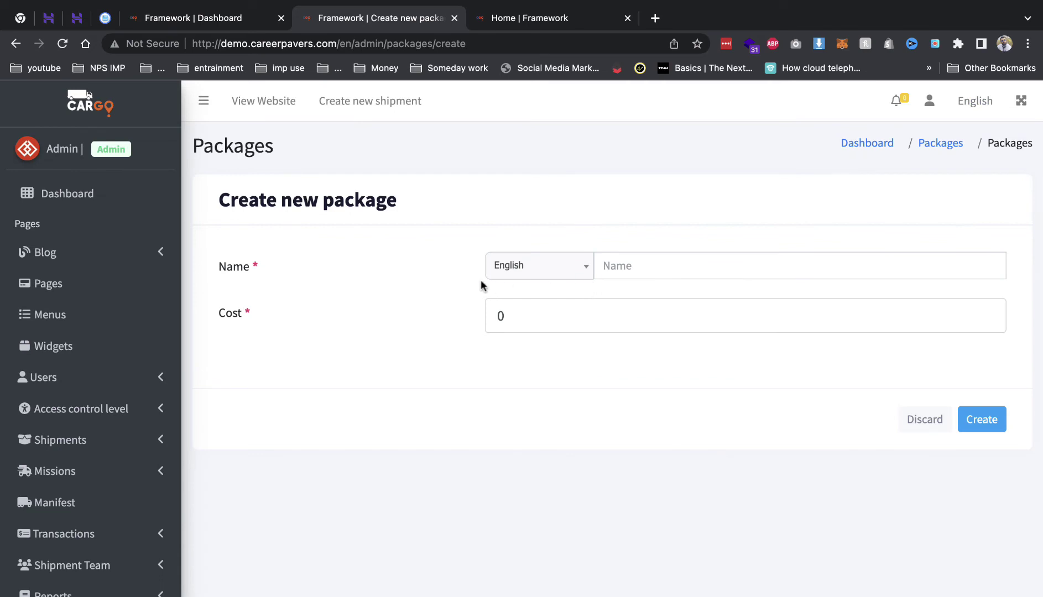
pyautogui.click(650, 269)
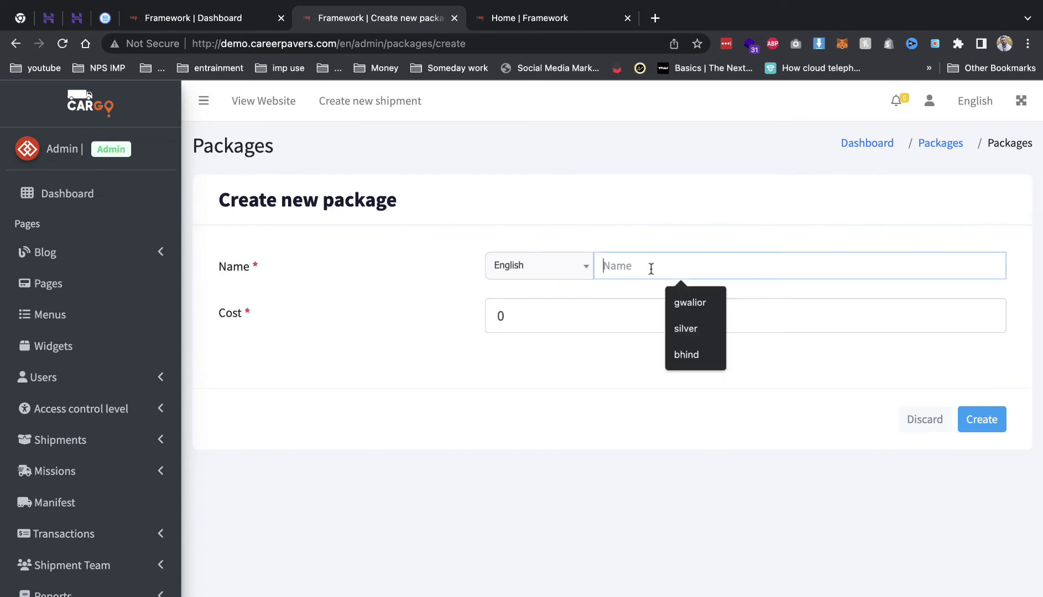
pyautogui.click(654, 252)
pyautogui.write('sil')
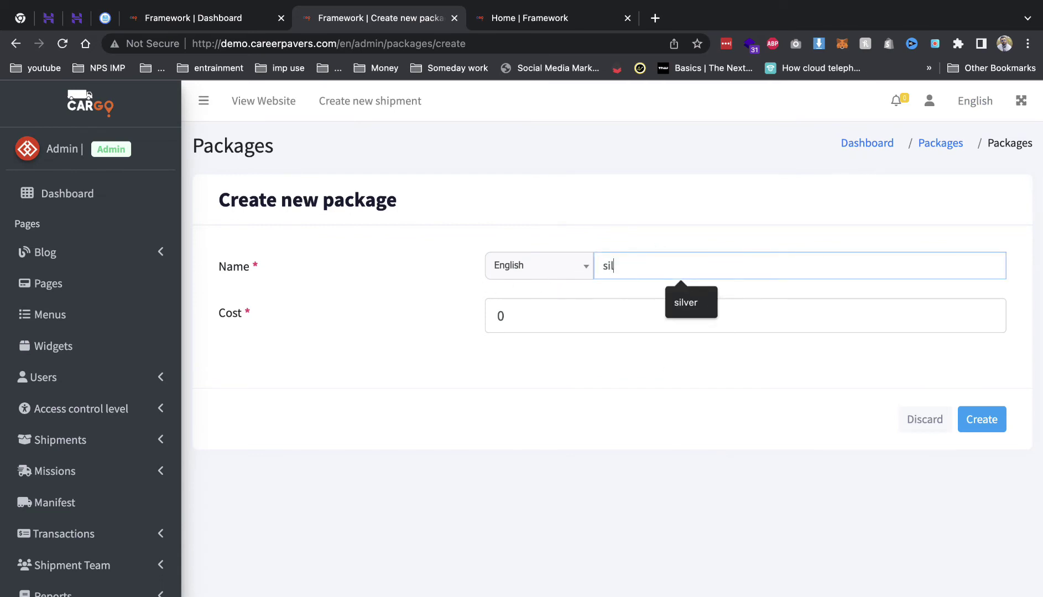
pyautogui.write('ver')
pyautogui.press('Tab')
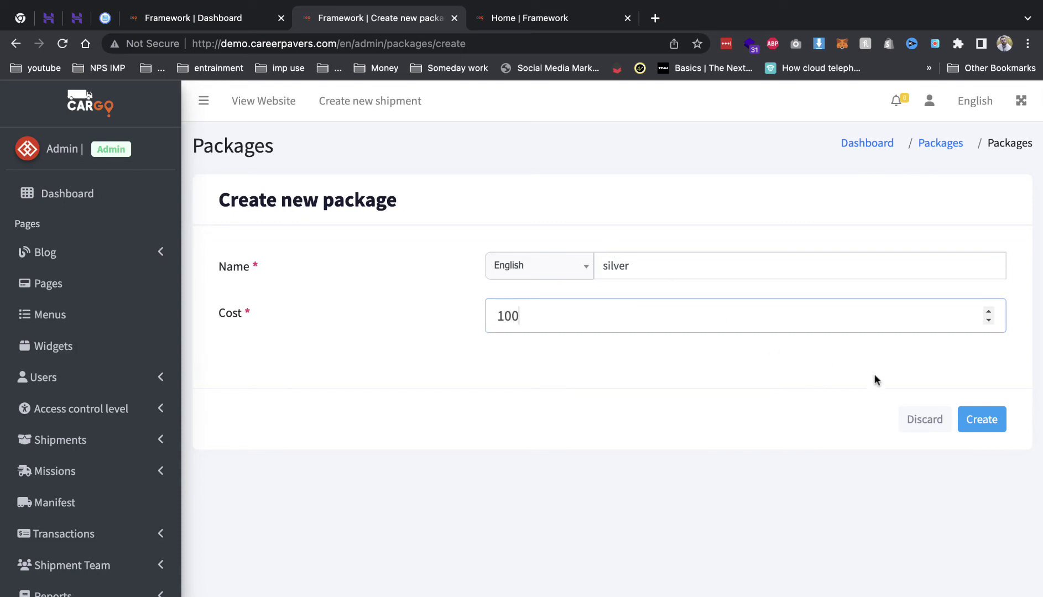
pyautogui.click(973, 419)
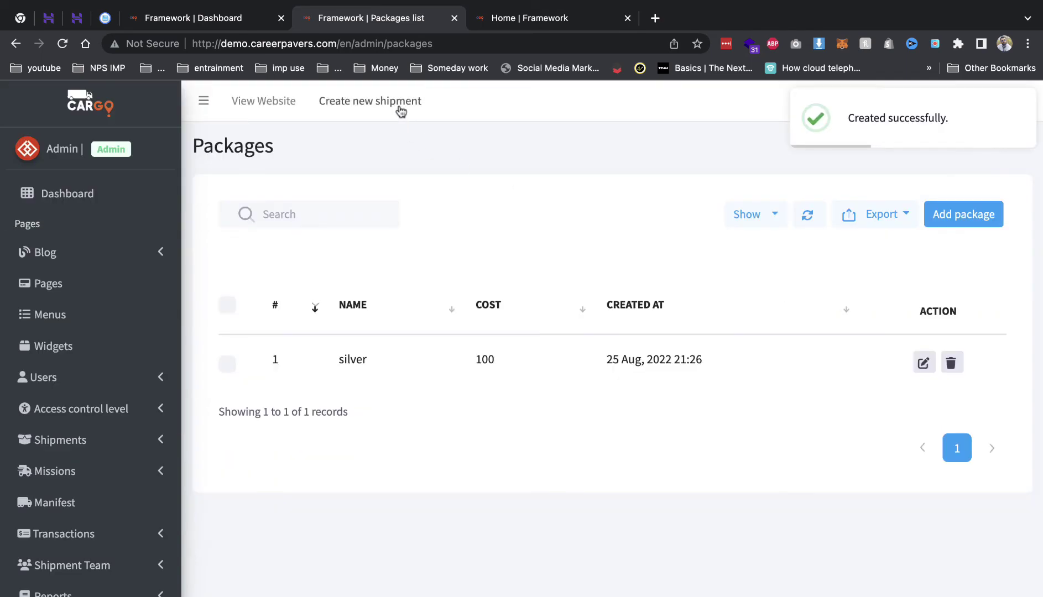
pyautogui.click(399, 108)
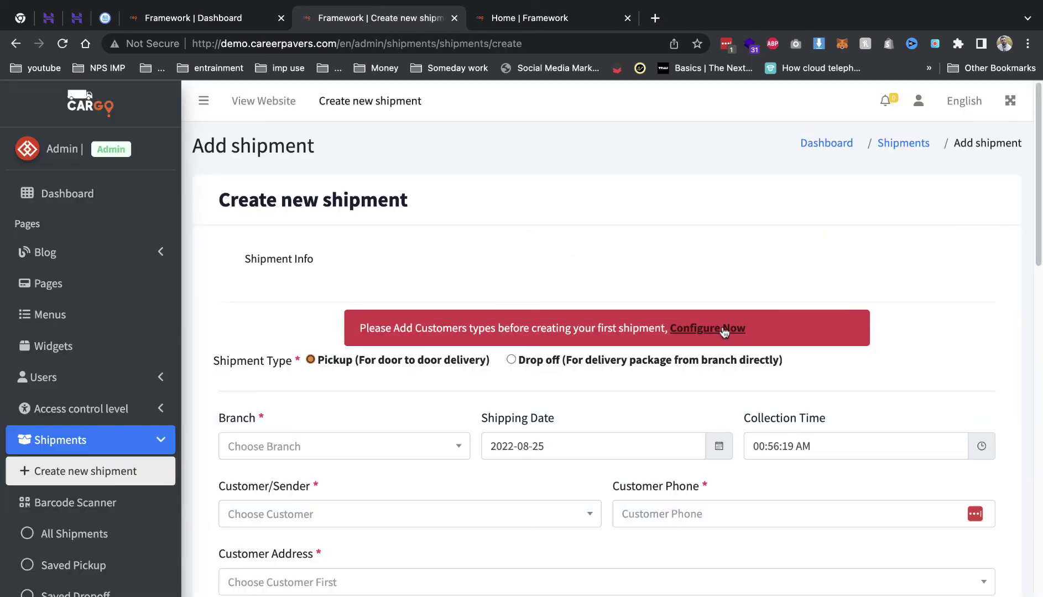
pyautogui.click(723, 330)
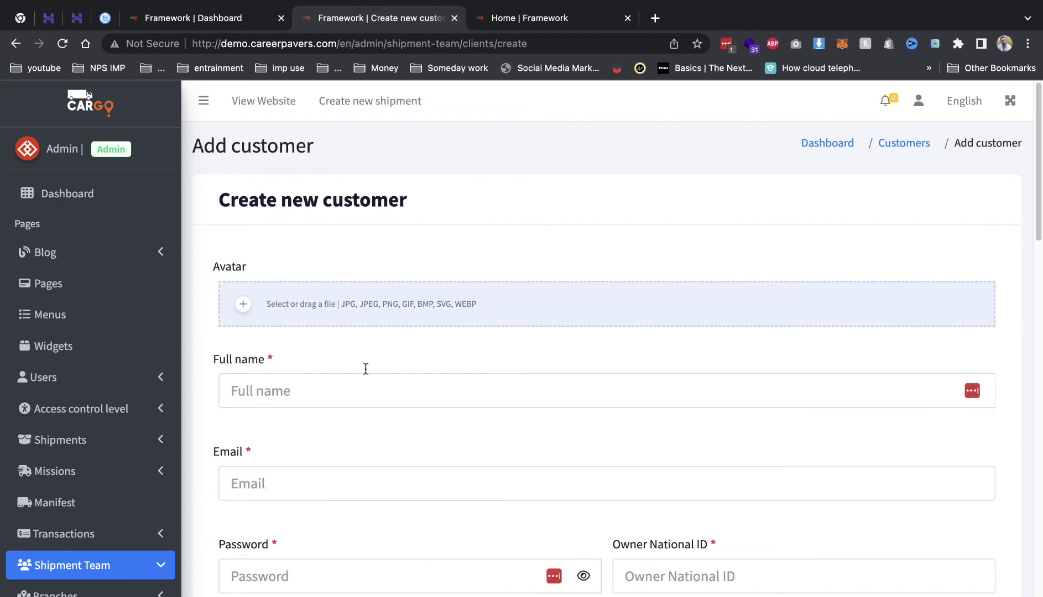
# - Enter the customer's full name, e-mail, account password and owner national ID
pyautogui.click(345, 391)
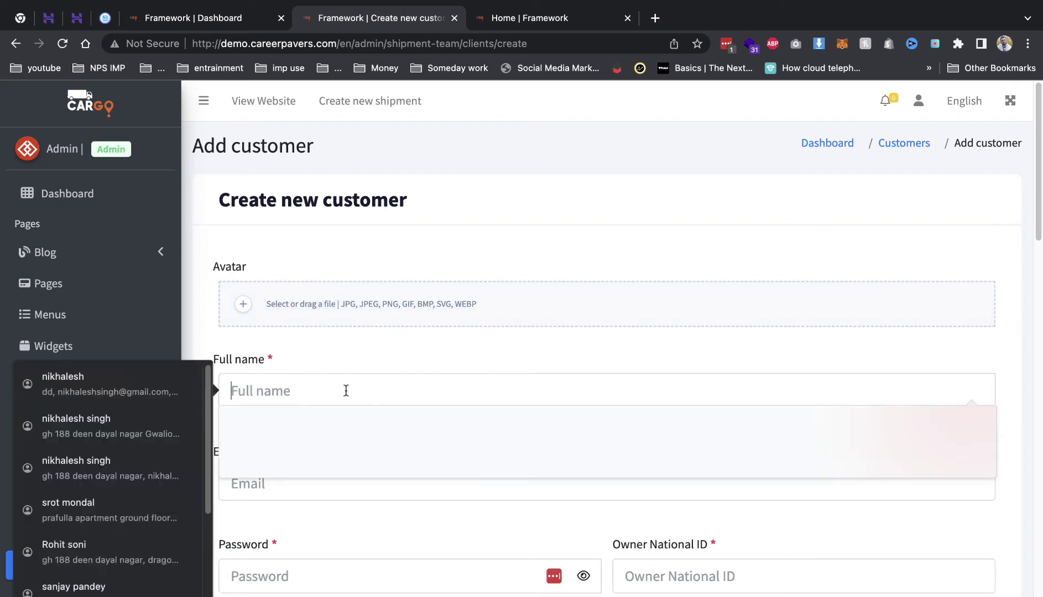
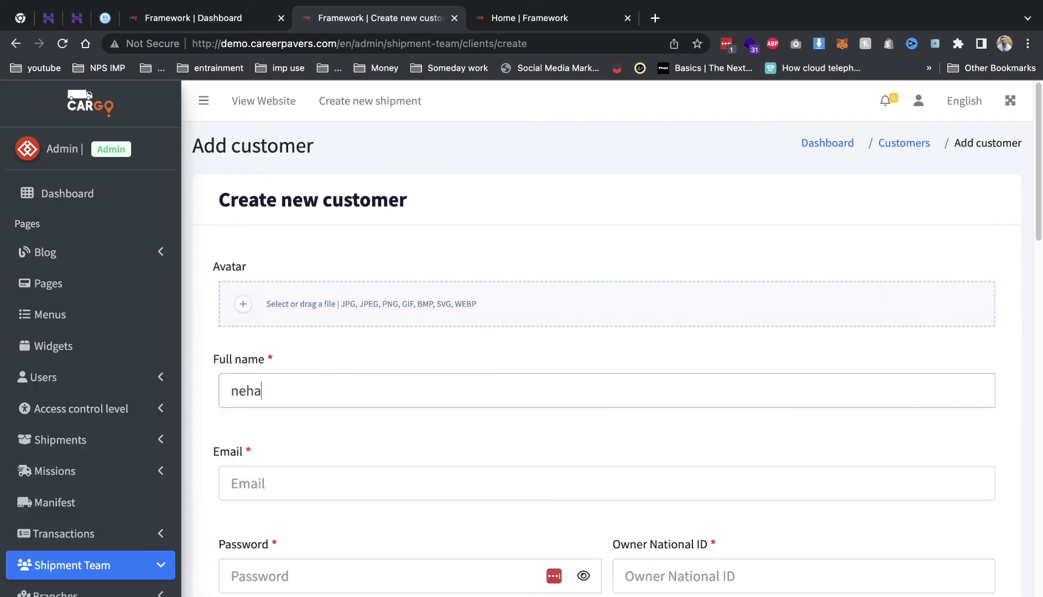
pyautogui.click(345, 492)
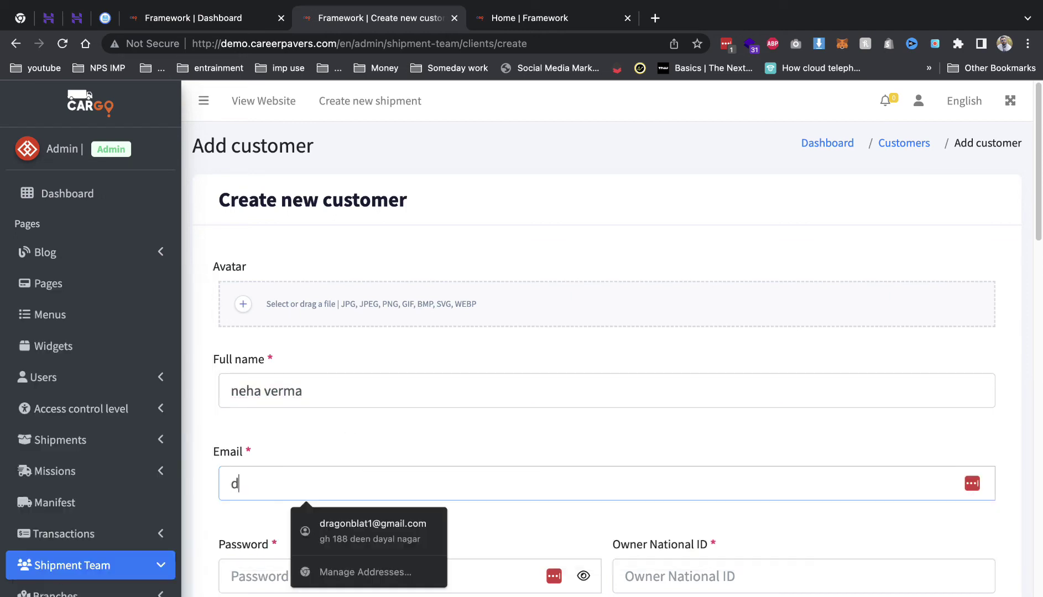
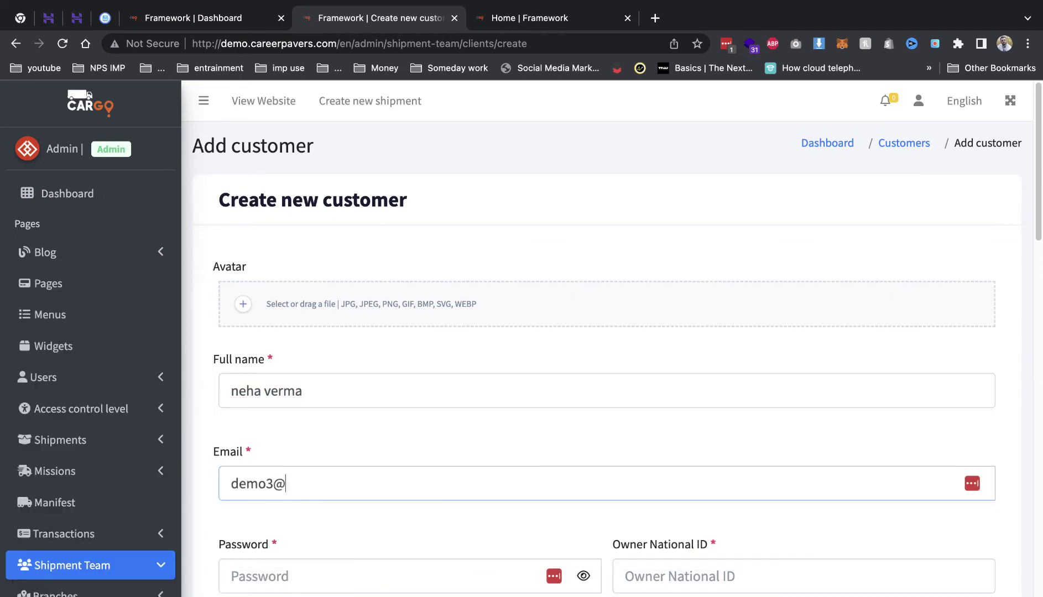
pyautogui.click(409, 576)
pyautogui.write('12345')
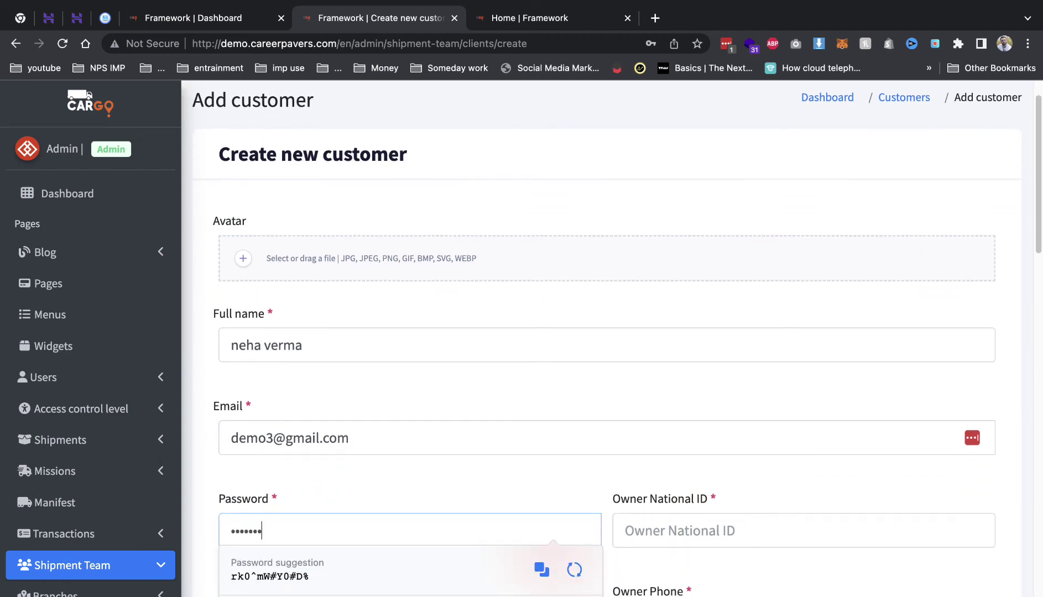
pyautogui.click(625, 531)
pyautogui.write('23423')
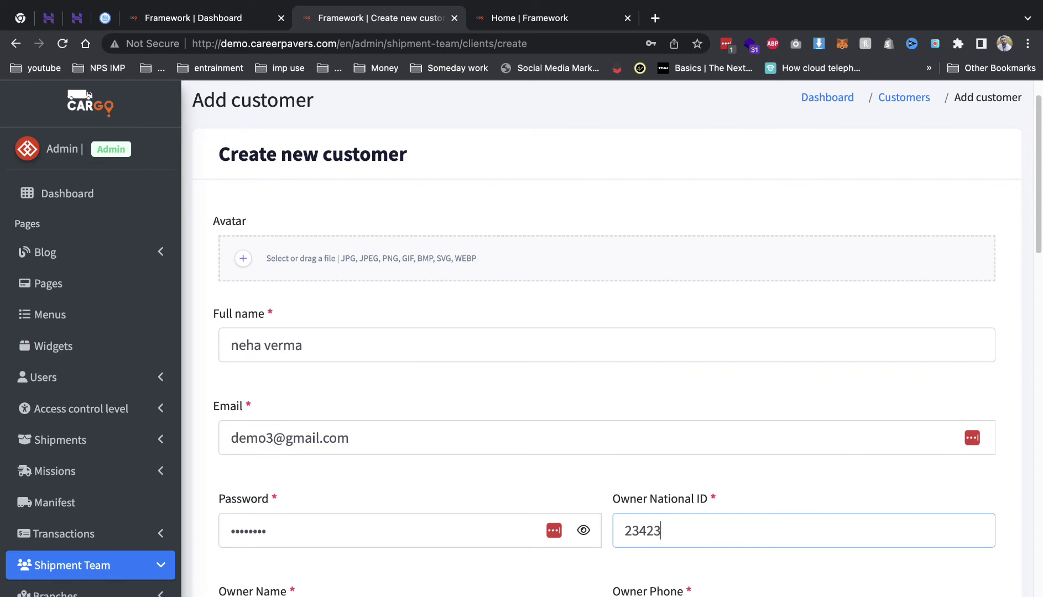
# - Reuse the customer's name as owner name and enter the owner's phone number
pyautogui.scroll(-2, 326, 477)
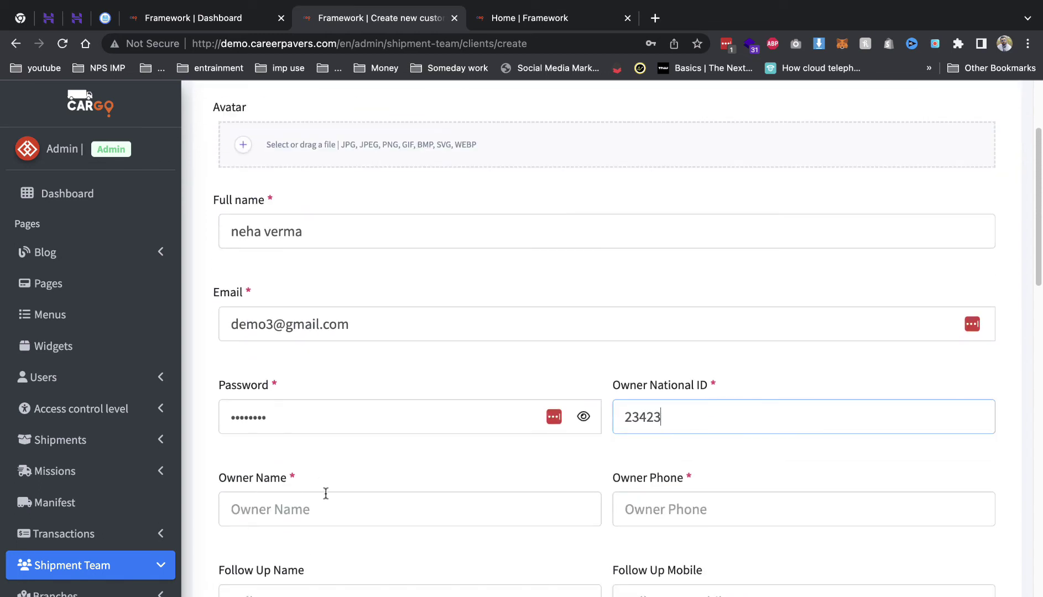
pyautogui.click(260, 242)
pyautogui.tripleClick(259, 242)
pyautogui.press('super+c')
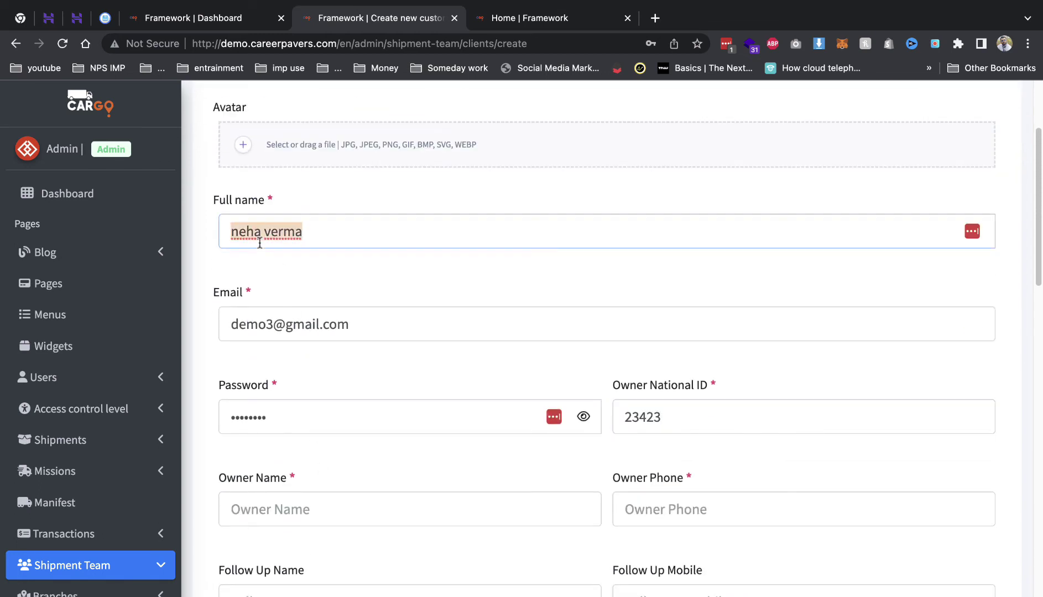
pyautogui.click(321, 509)
pyautogui.press('super+v')
pyautogui.click(630, 509)
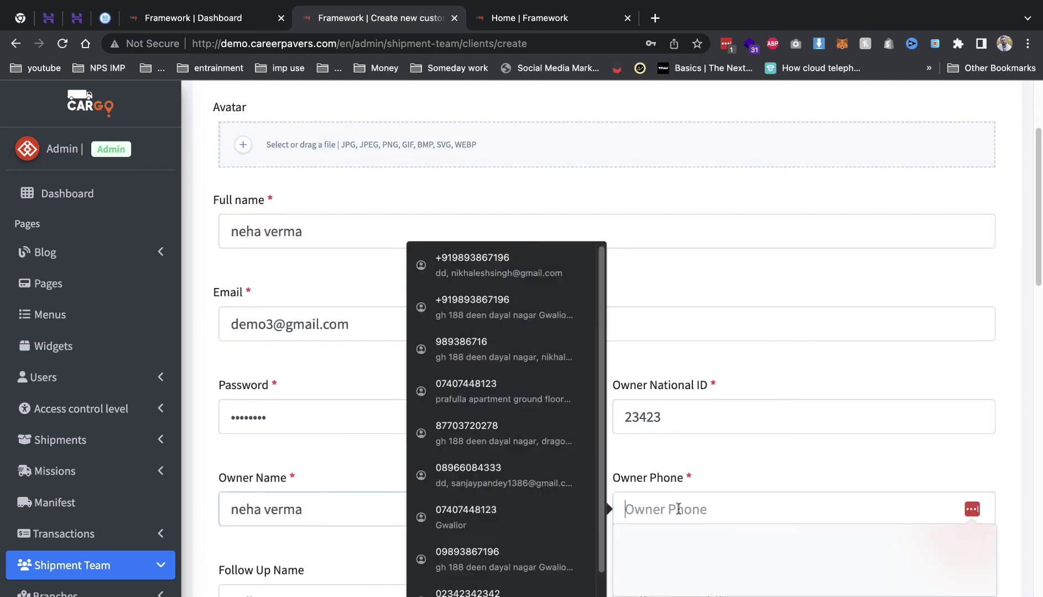
pyautogui.press('super+v')
pyautogui.tripleClick(677, 507)
pyautogui.write('564564564')
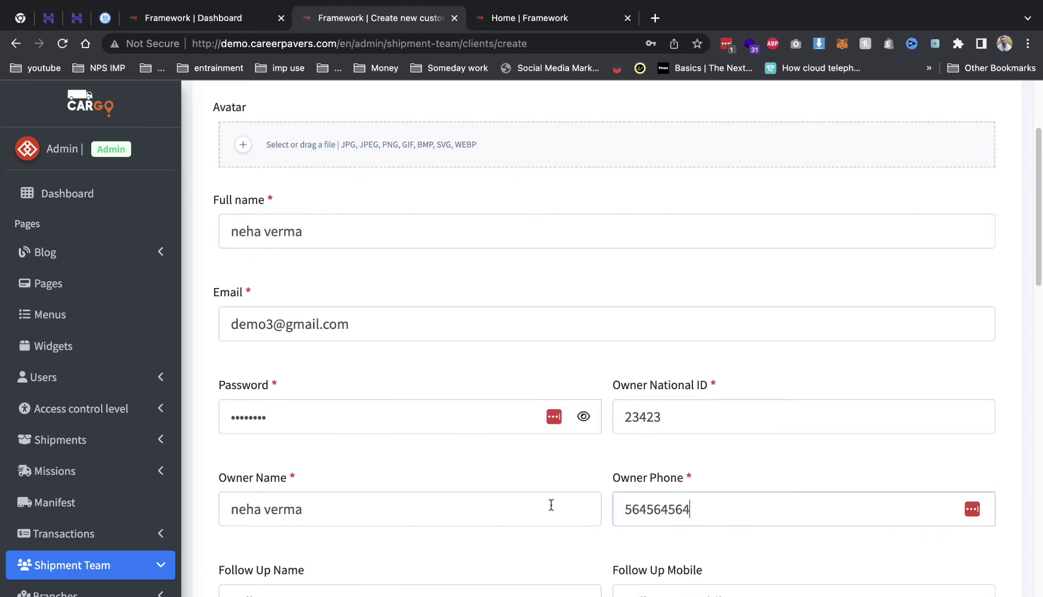
# - Fill in the follow-up contact's name and mobile number, then open the branch list
pyautogui.scroll(-3, 430, 492)
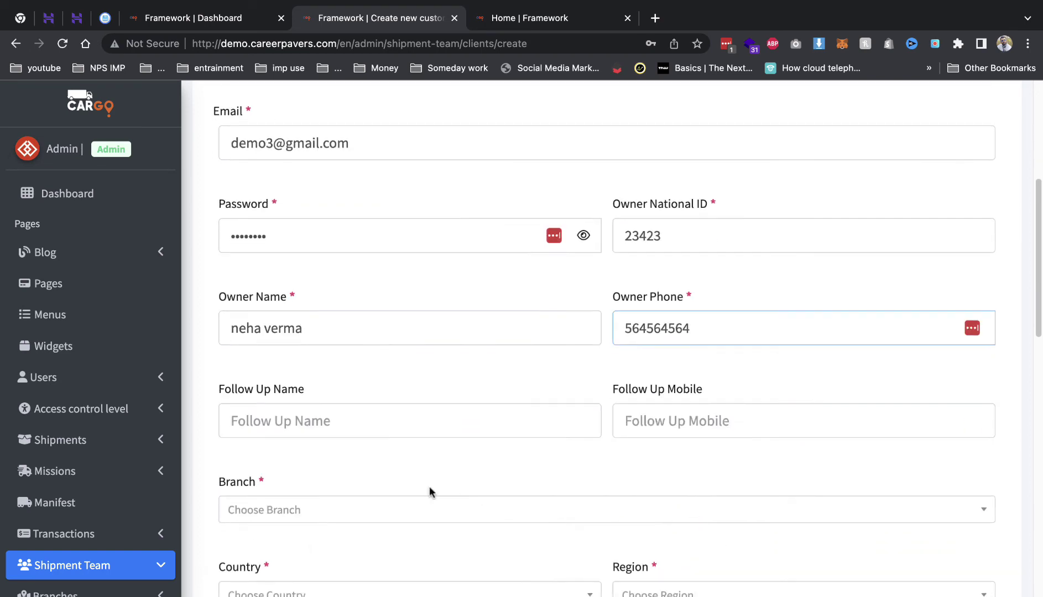
pyautogui.click(363, 423)
pyautogui.write('nikha')
pyautogui.click(644, 431)
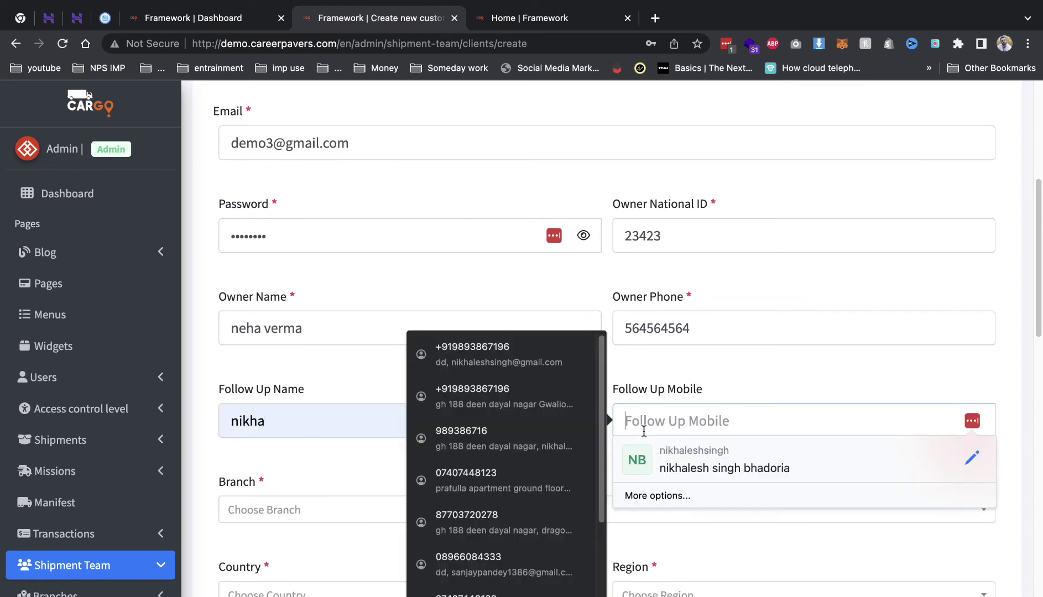
pyautogui.write('453453453')
pyautogui.click(369, 513)
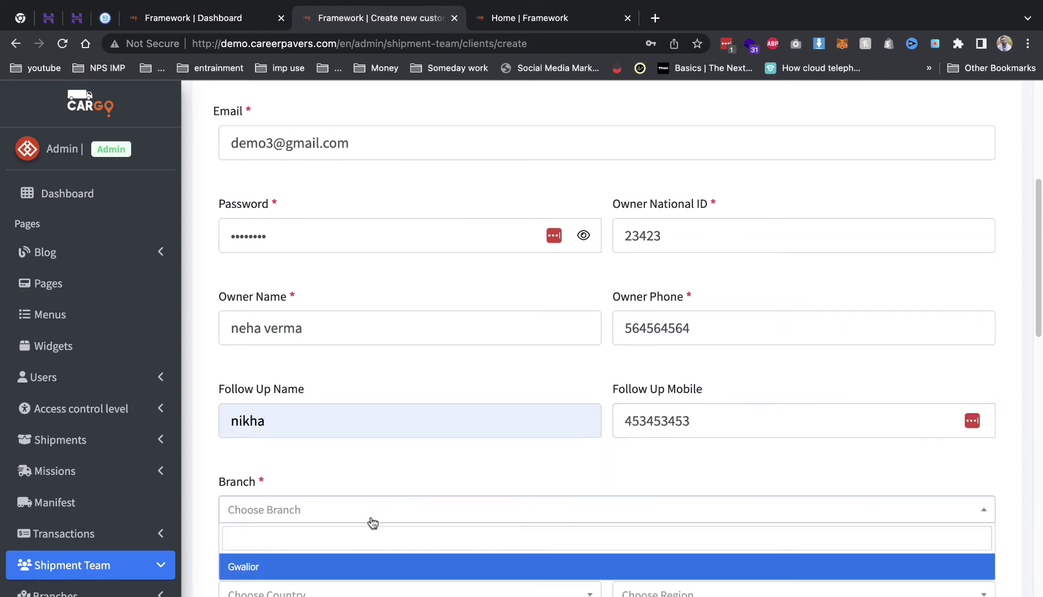
# - Set branch Gwalior and location India, Madhya Pradesh, area bhind
pyautogui.click(338, 555)
pyautogui.scroll(-5, 391, 357)
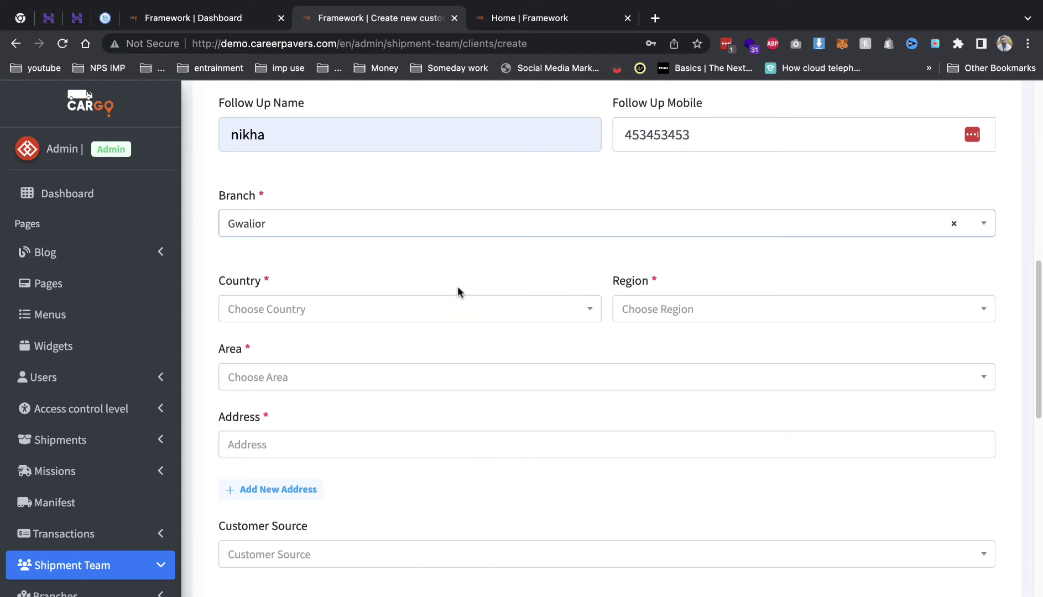
pyautogui.scroll(4, 393, 249)
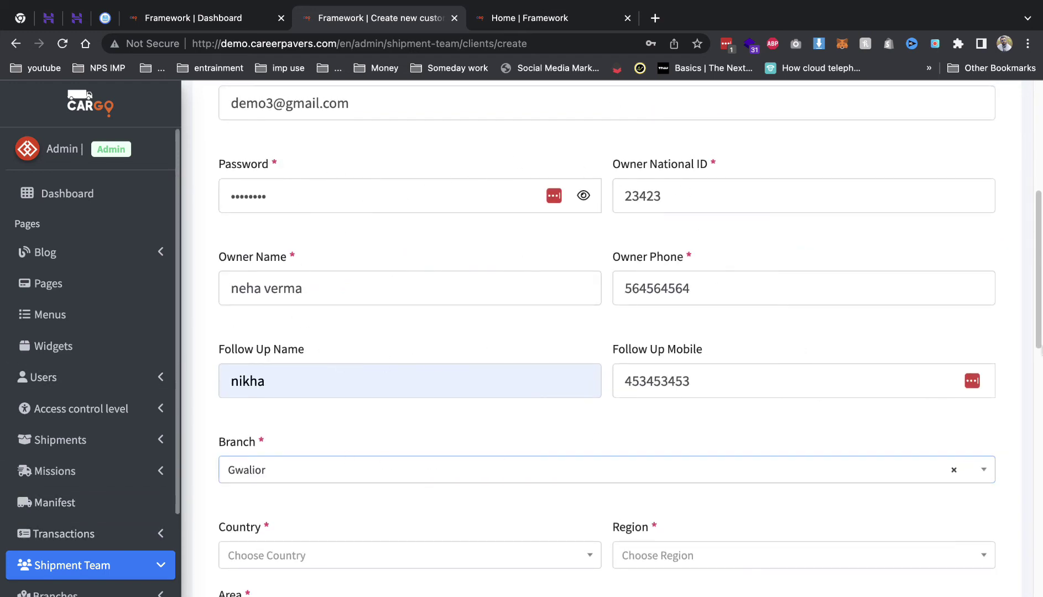
pyautogui.scroll(5, 351, 396)
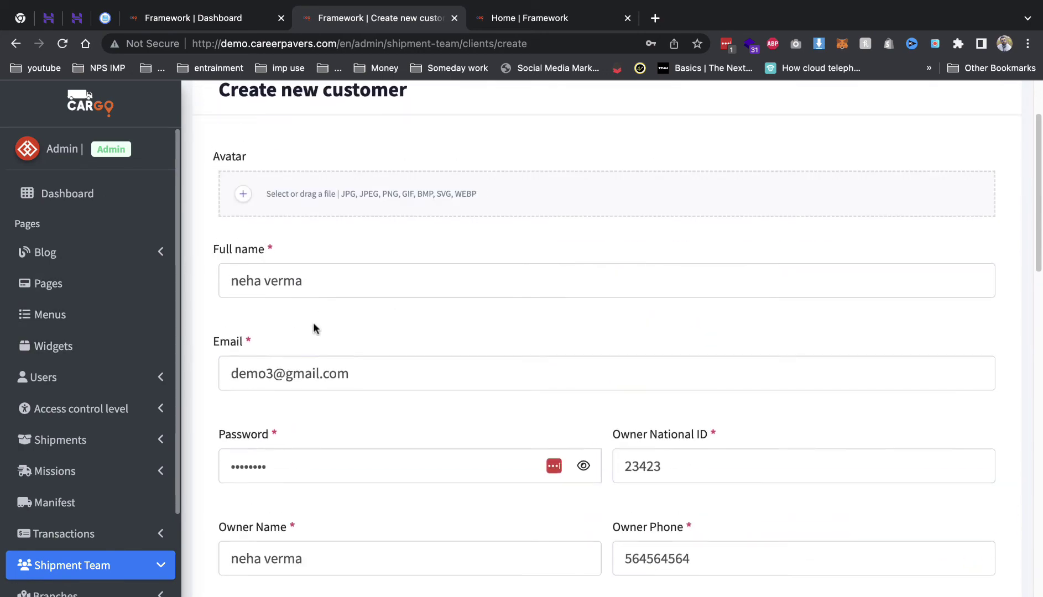
pyautogui.scroll(-4, 305, 293)
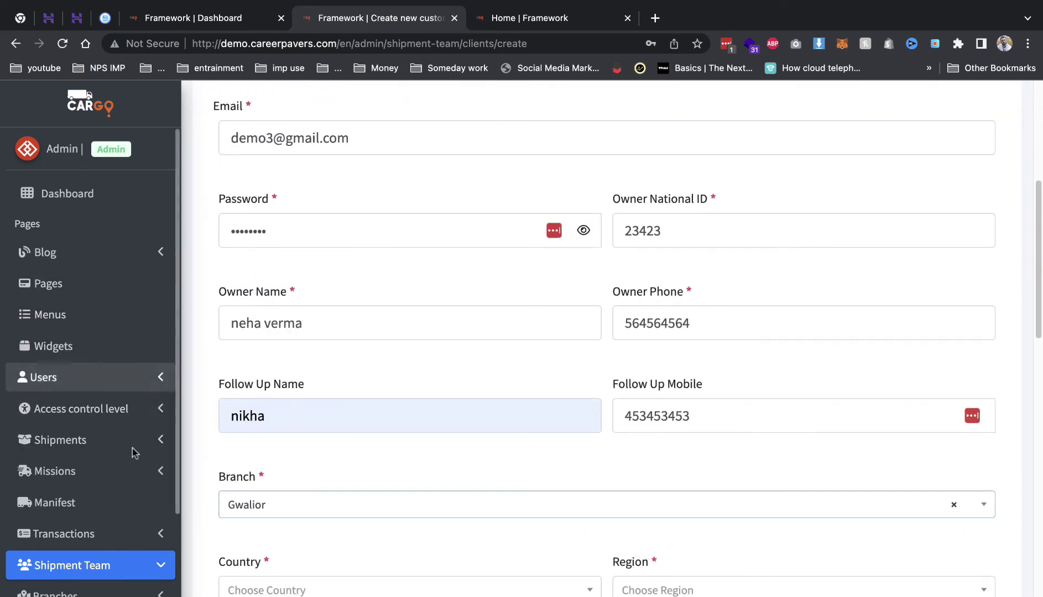
pyautogui.scroll(-5, 289, 407)
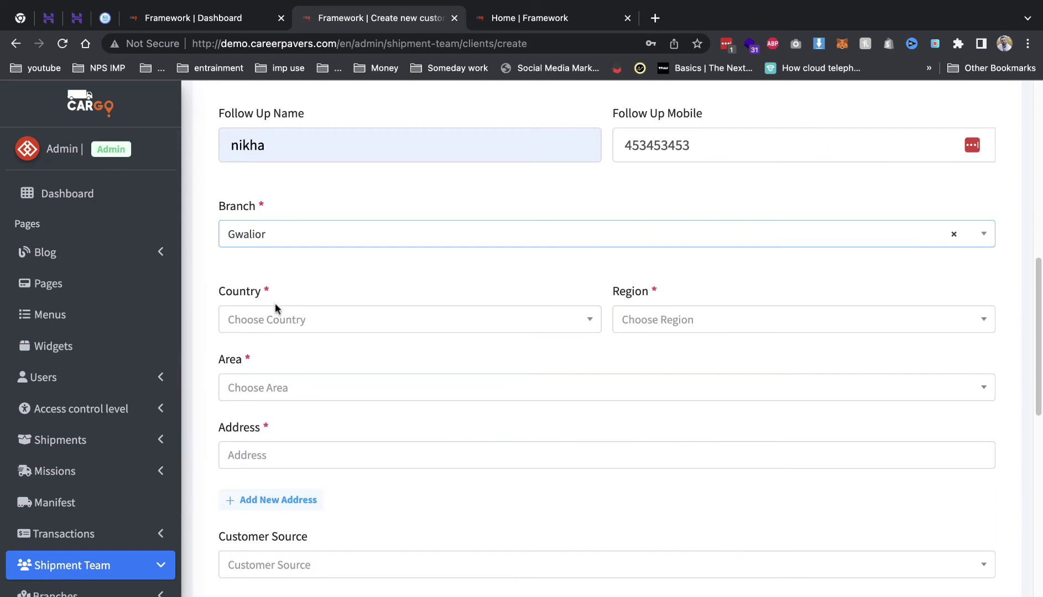
pyautogui.click(275, 318)
pyautogui.click(310, 380)
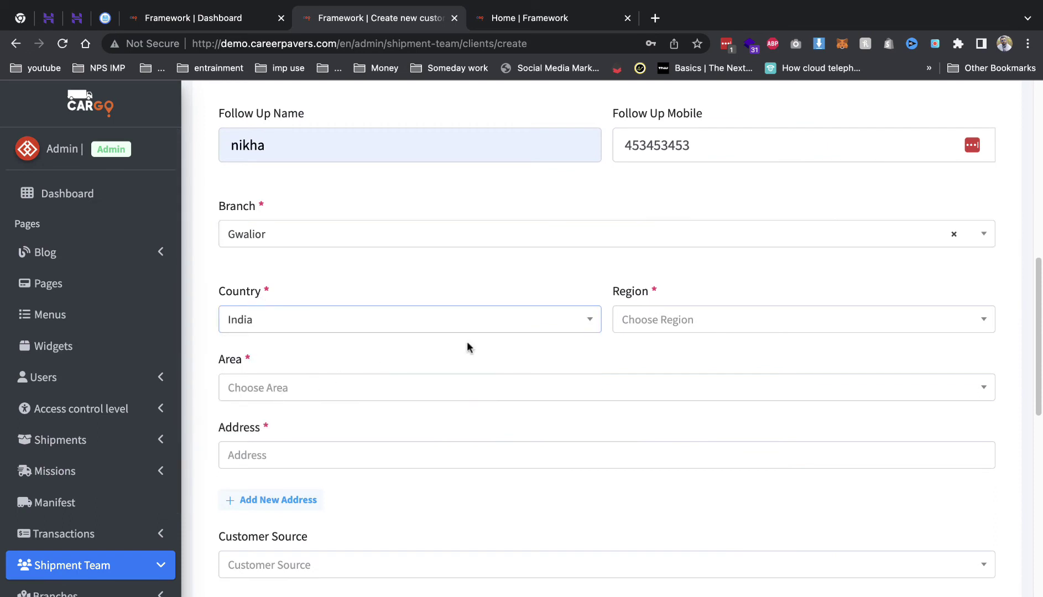
pyautogui.click(659, 319)
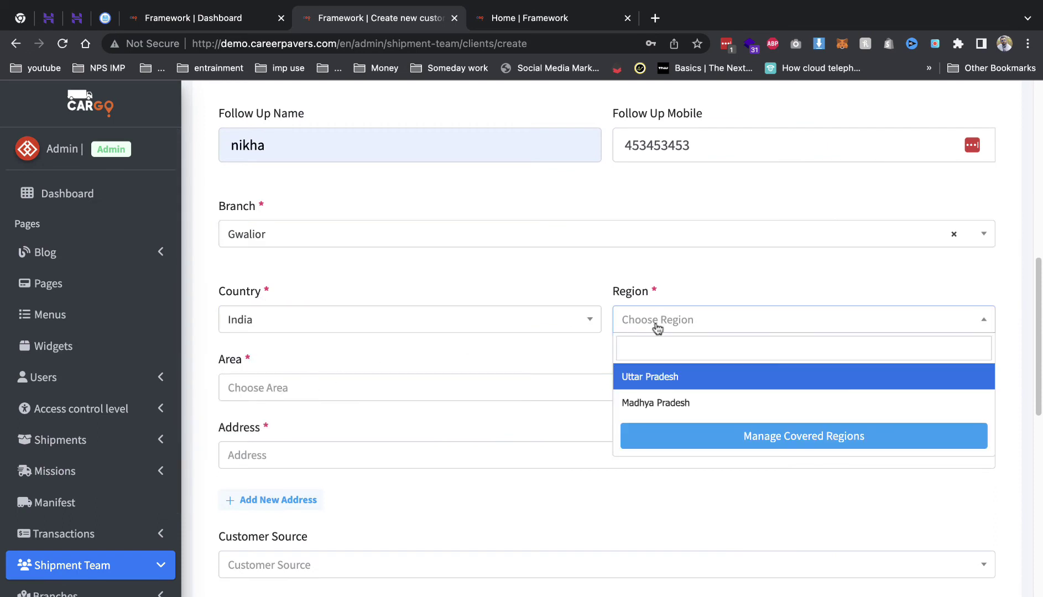
pyautogui.click(669, 403)
pyautogui.click(480, 397)
pyautogui.click(353, 450)
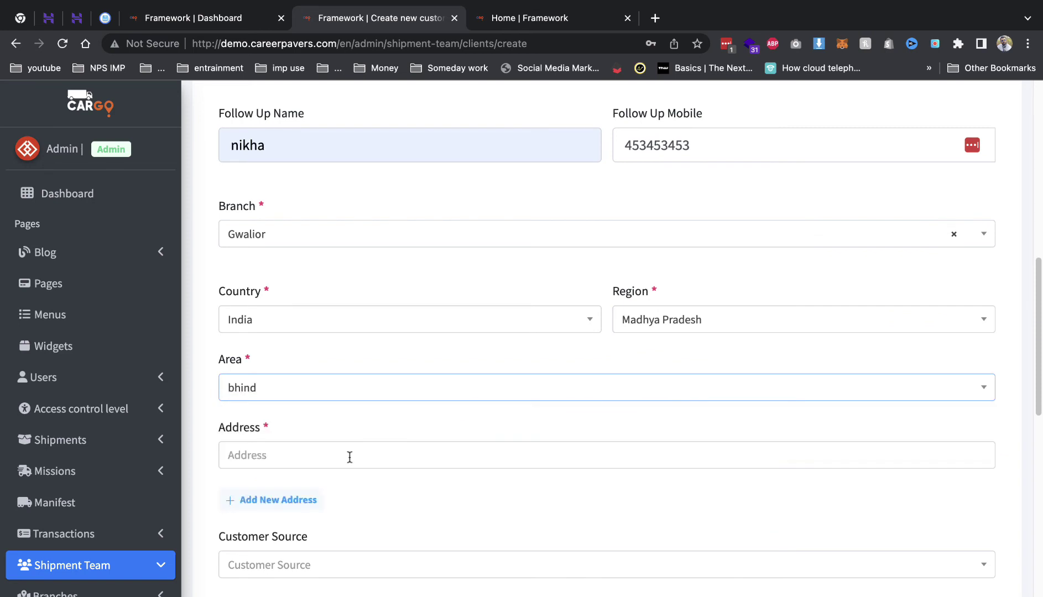
# - Enter the address 'kv' and choose Website as the customer source
pyautogui.click(349, 455)
pyautogui.click(354, 454)
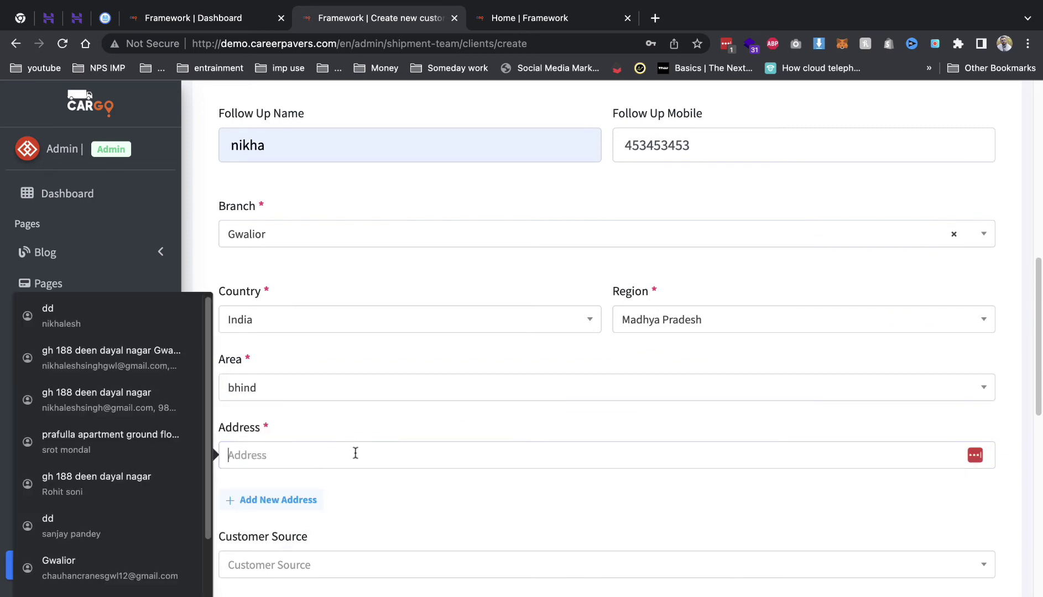
pyautogui.write('kv 1 xyz bhind')
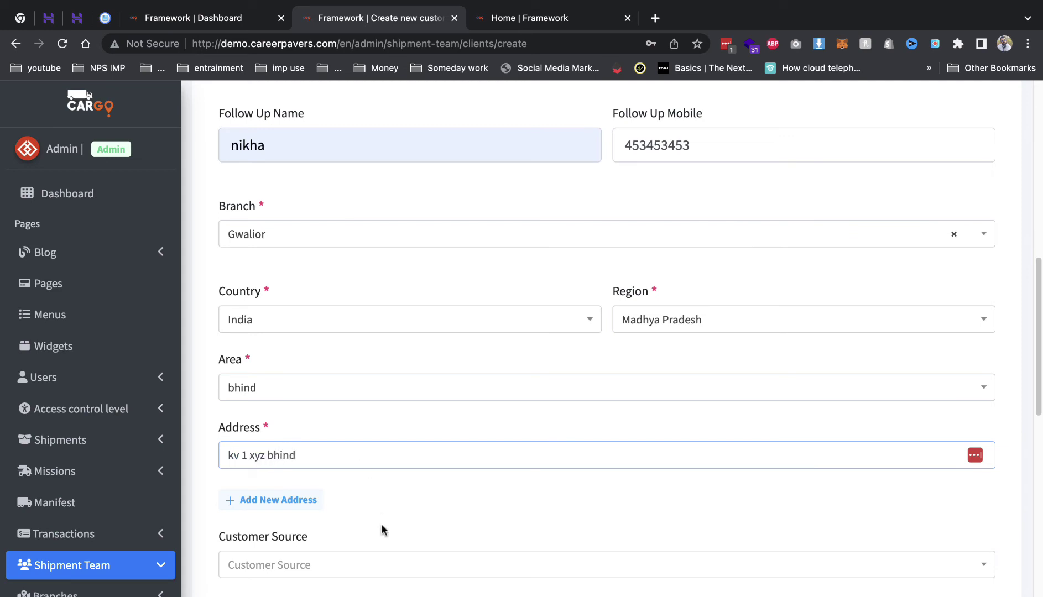
pyautogui.click(352, 564)
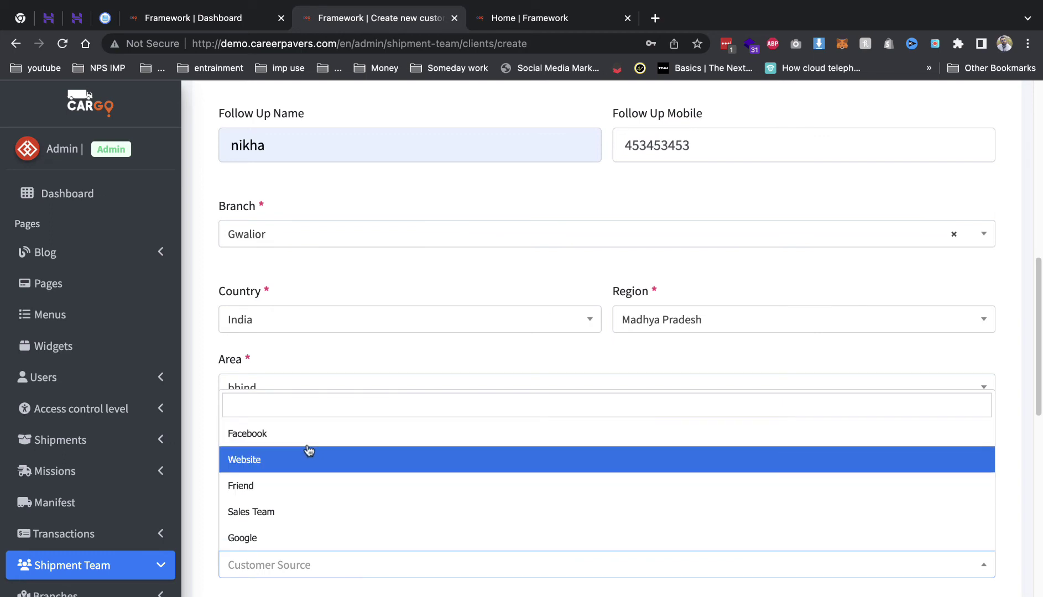
pyautogui.click(299, 462)
# - Set pickup cost 40, supply cost 4000 and shipping cost 30, then create the customer
pyautogui.scroll(-5, 333, 482)
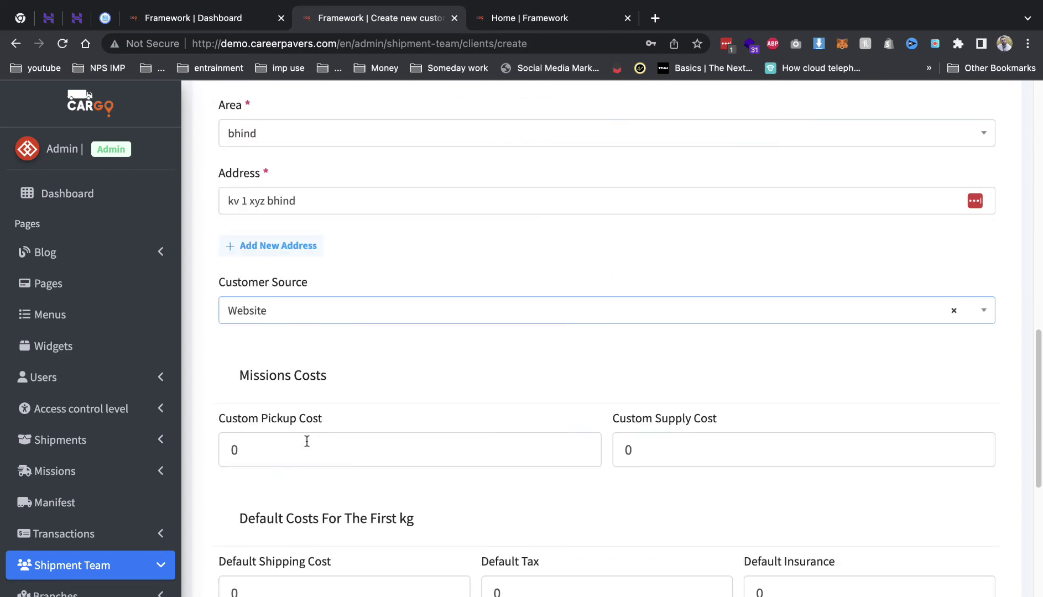
pyautogui.doubleClick(234, 447)
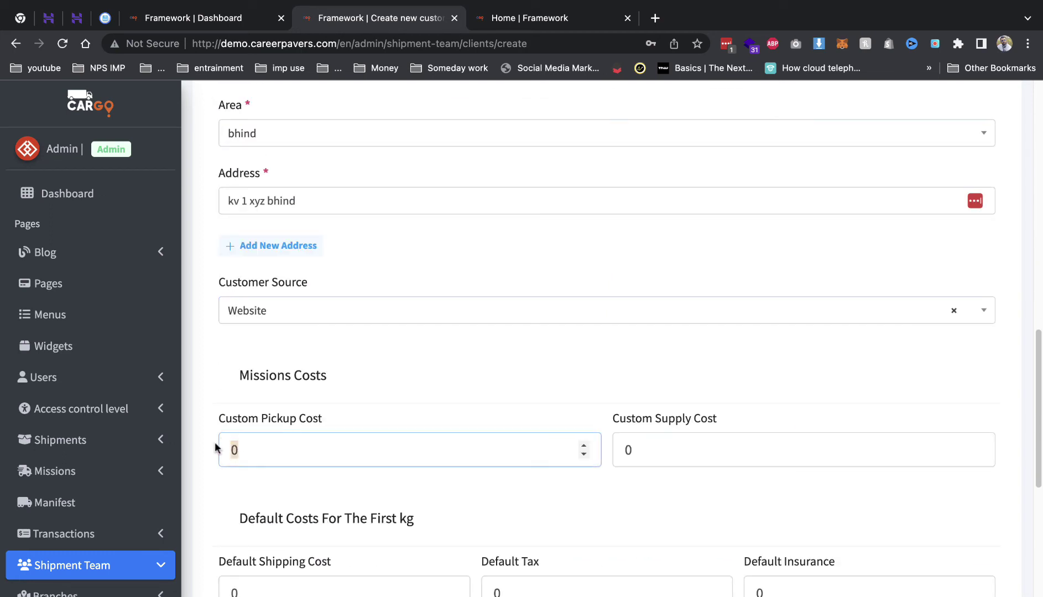
pyautogui.click(582, 446)
pyautogui.doubleClick(581, 446)
pyautogui.press('Tab')
pyautogui.write('40')
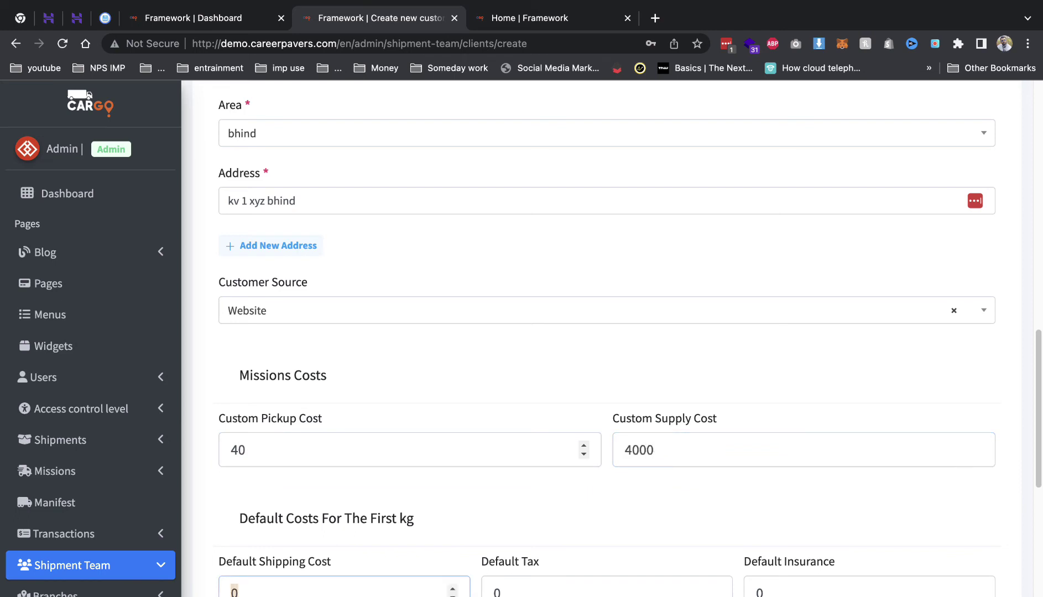
pyautogui.press('Tab')
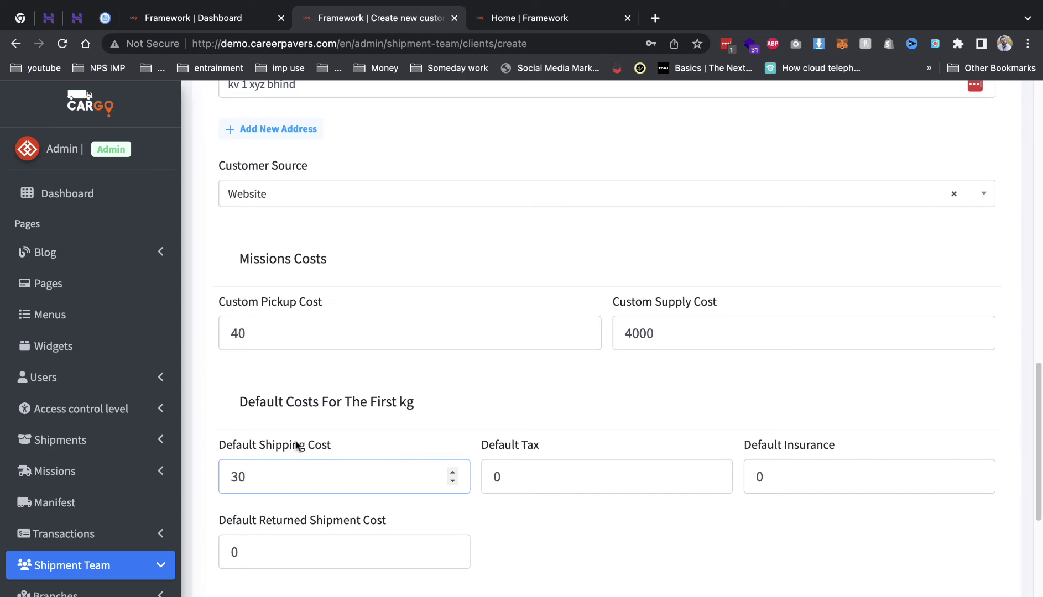
pyautogui.scroll(-5, 324, 463)
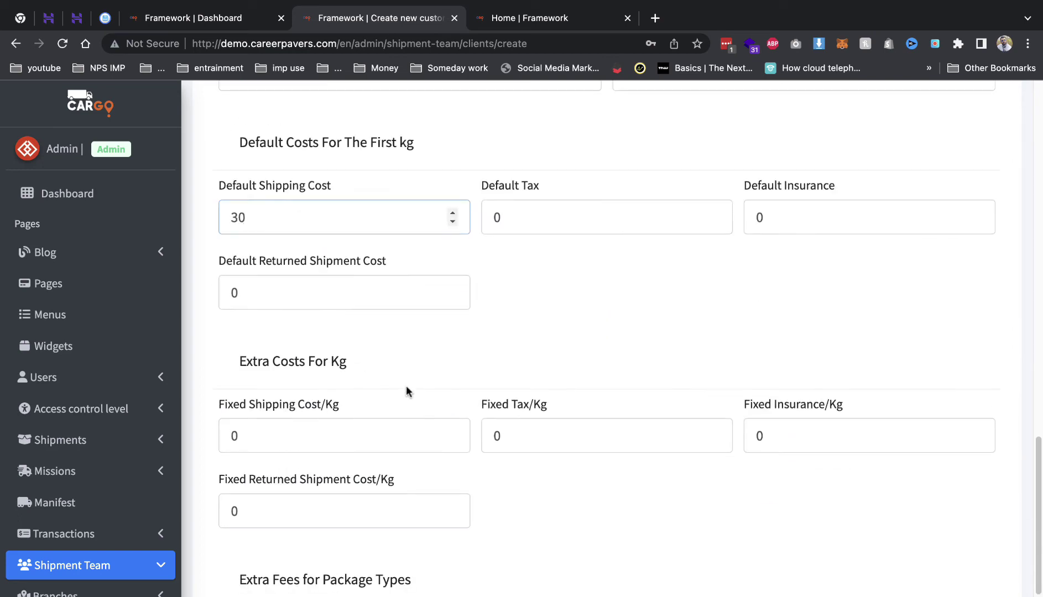
pyautogui.scroll(-4, 381, 386)
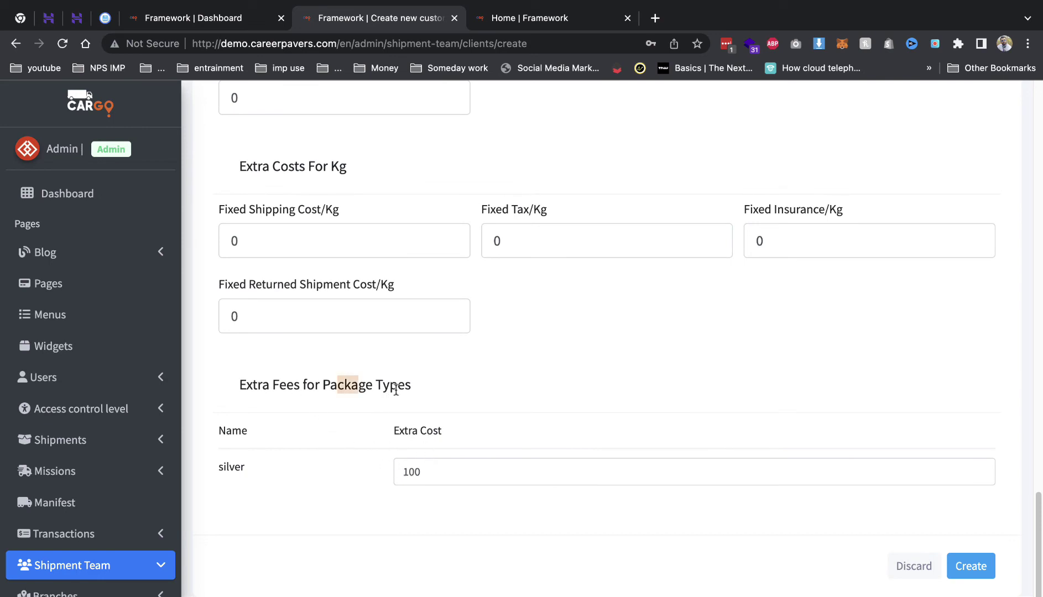
pyautogui.click(486, 470)
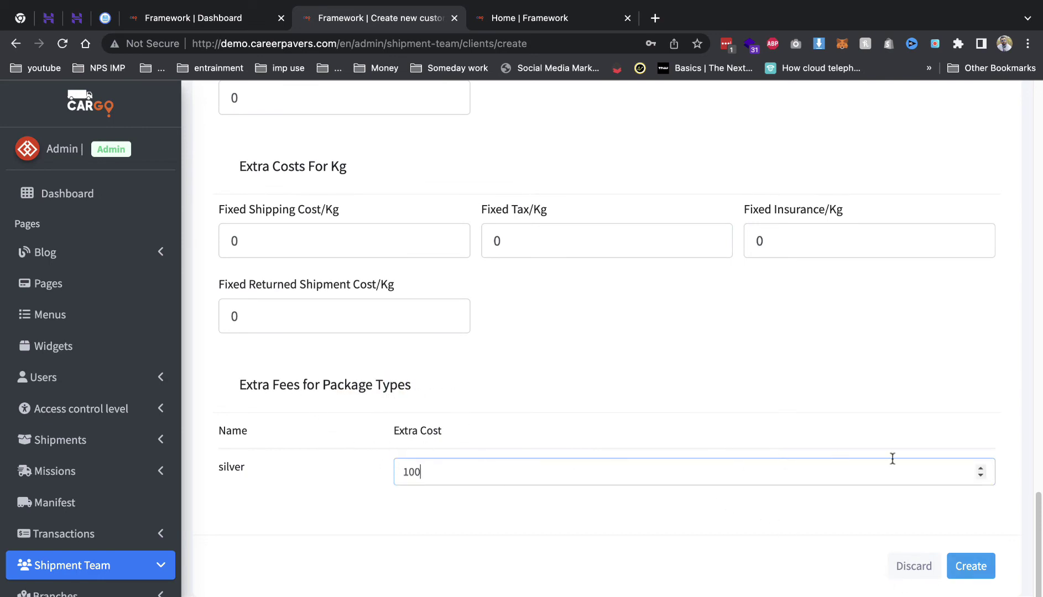
pyautogui.scroll(5, 649, 304)
pyautogui.scroll(-5, 617, 298)
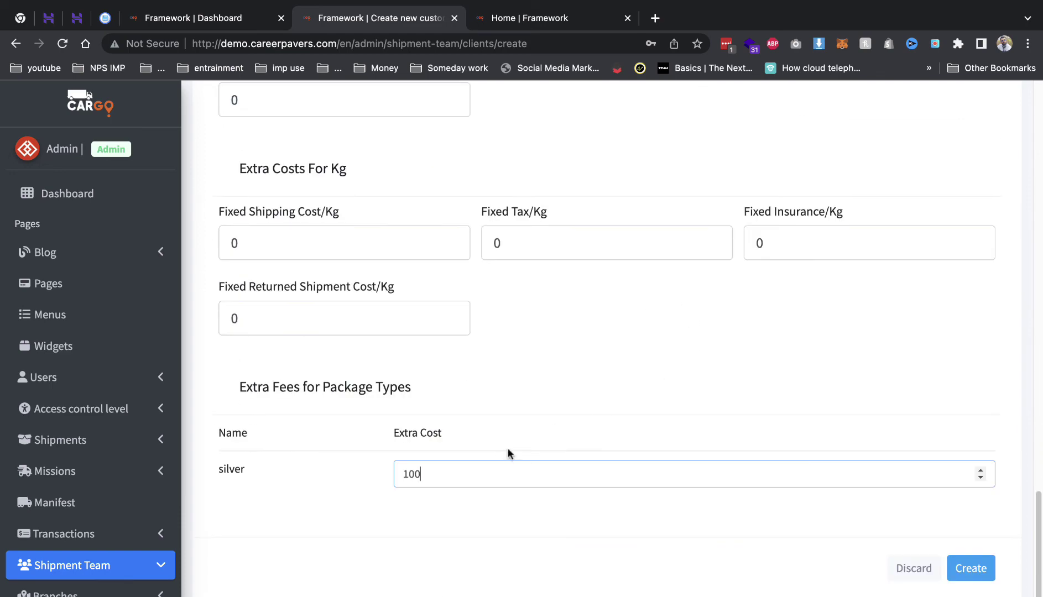
pyautogui.click(973, 570)
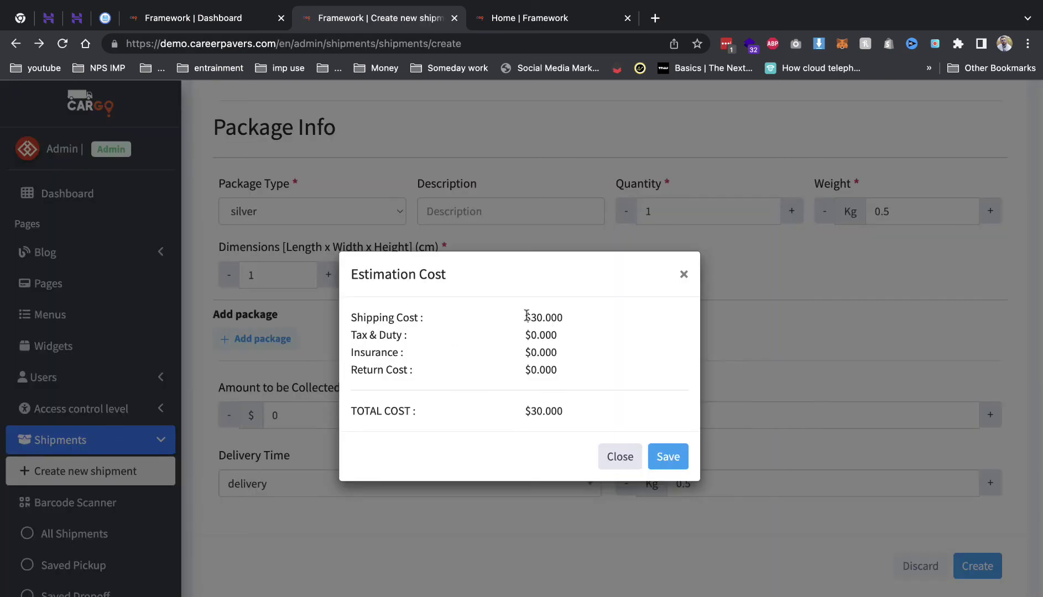
# - Review the Estimation Cost popup's $30.000 shipping cost and cost breakdown
pyautogui.moveTo(525, 314); pyautogui.dragTo(574, 319)
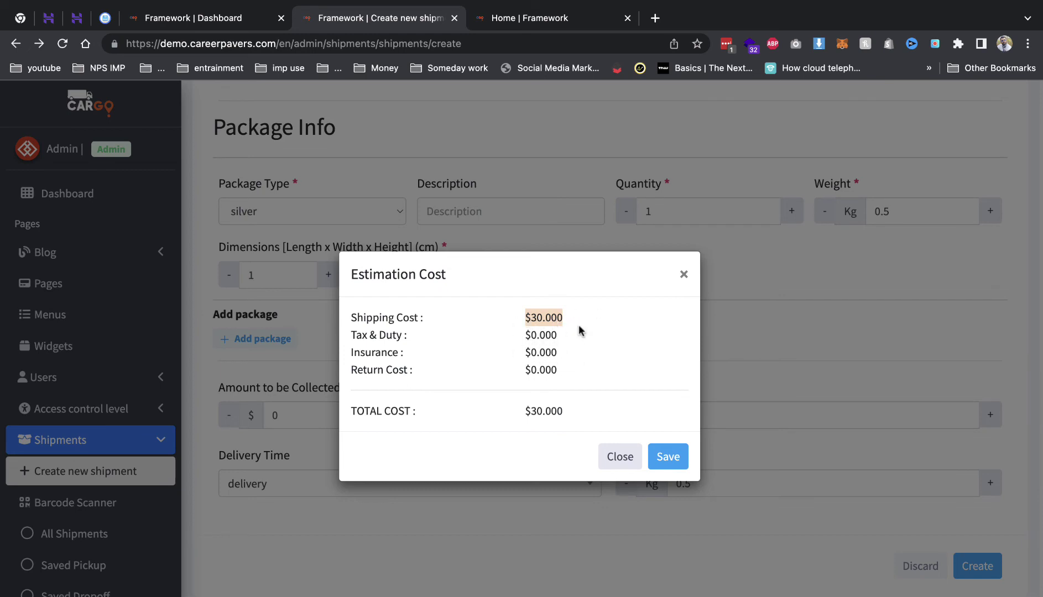
pyautogui.click(554, 316)
pyautogui.doubleClick(536, 319)
pyautogui.moveTo(526, 319); pyautogui.dragTo(556, 394)
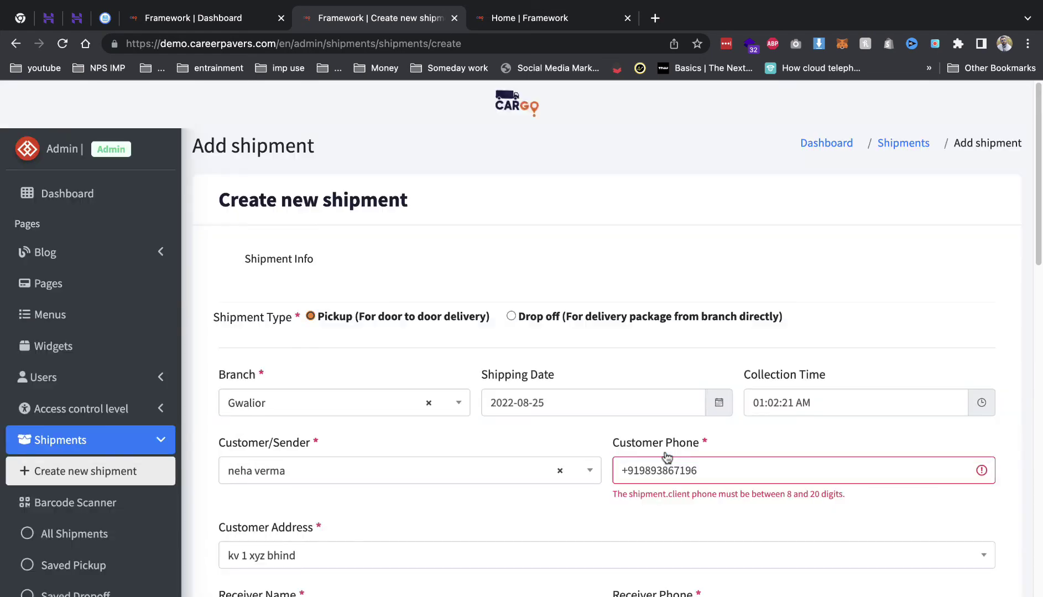
# - Remove the +91 prefix from Customer Phone and create the shipment
pyautogui.click(670, 465)
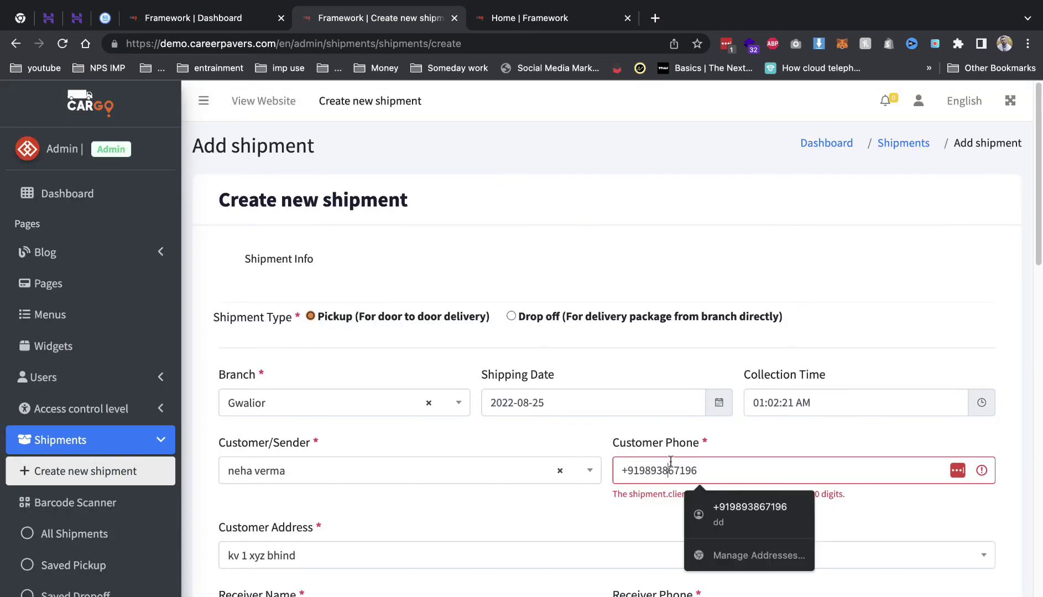
pyautogui.moveTo(639, 466); pyautogui.dragTo(611, 468)
pyautogui.press('BackSpace')
pyautogui.click(684, 468)
pyautogui.press('Return')
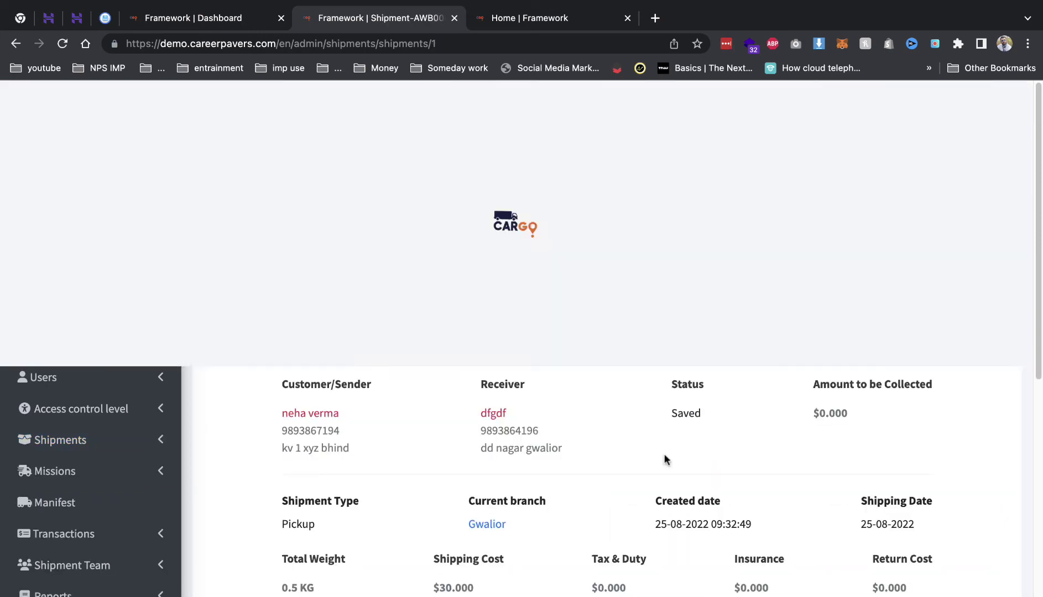
# - Copy the shipment code AWB00001 from the shipment page heading
pyautogui.scroll(-7, 475, 428)
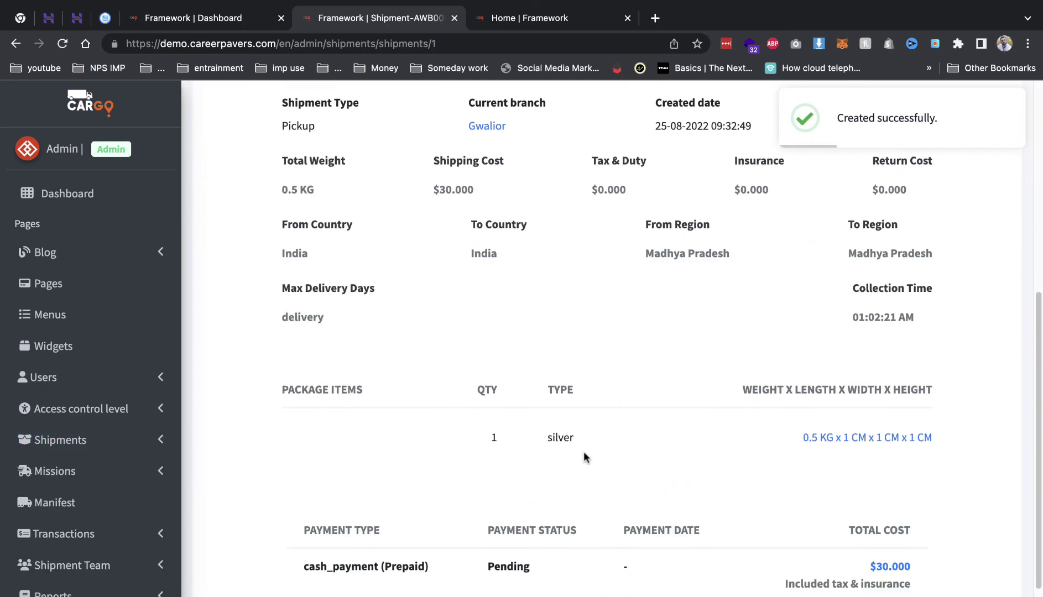
pyautogui.scroll(7, 585, 458)
pyautogui.doubleClick(512, 241)
pyautogui.click(512, 241)
pyautogui.click(487, 224)
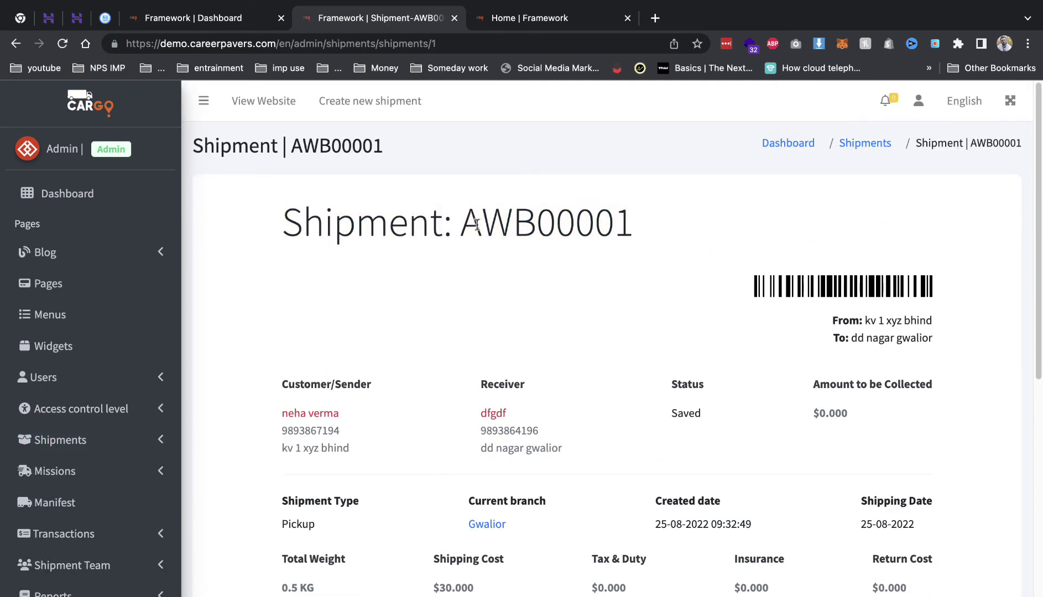
pyautogui.moveTo(481, 224)
pyautogui.mouseDown()
pyautogui.moveTo(669, 230)
pyautogui.moveTo(464, 221)
pyautogui.mouseUp()
pyautogui.hotkey('ctrl', 'c')
pyautogui.click(664, 228)
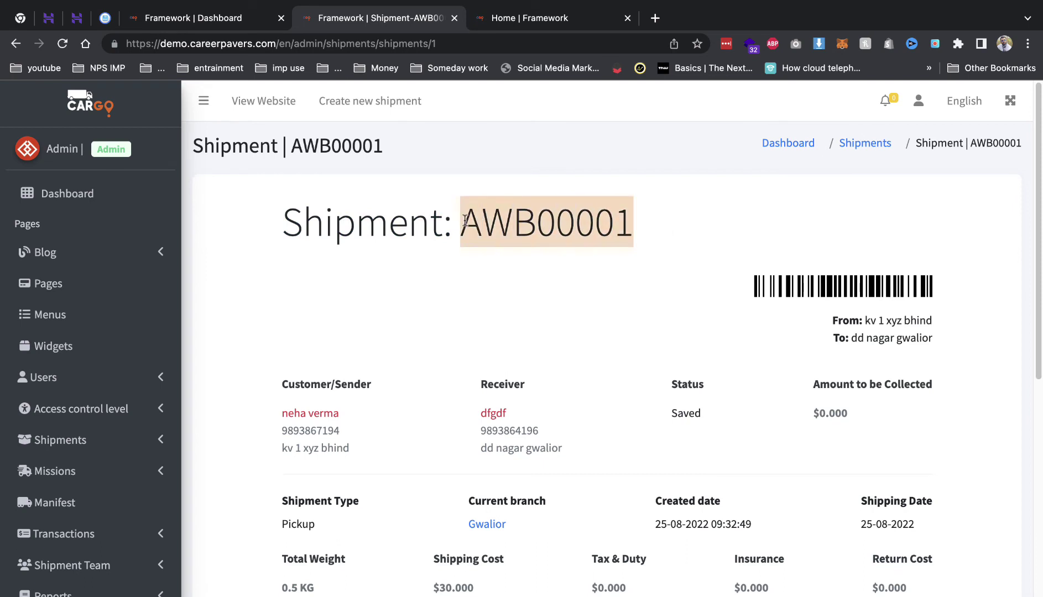
# - Track AWB00001 on the public website, confirm its Created entry, and return to admin
pyautogui.click(508, 18)
pyautogui.click(317, 109)
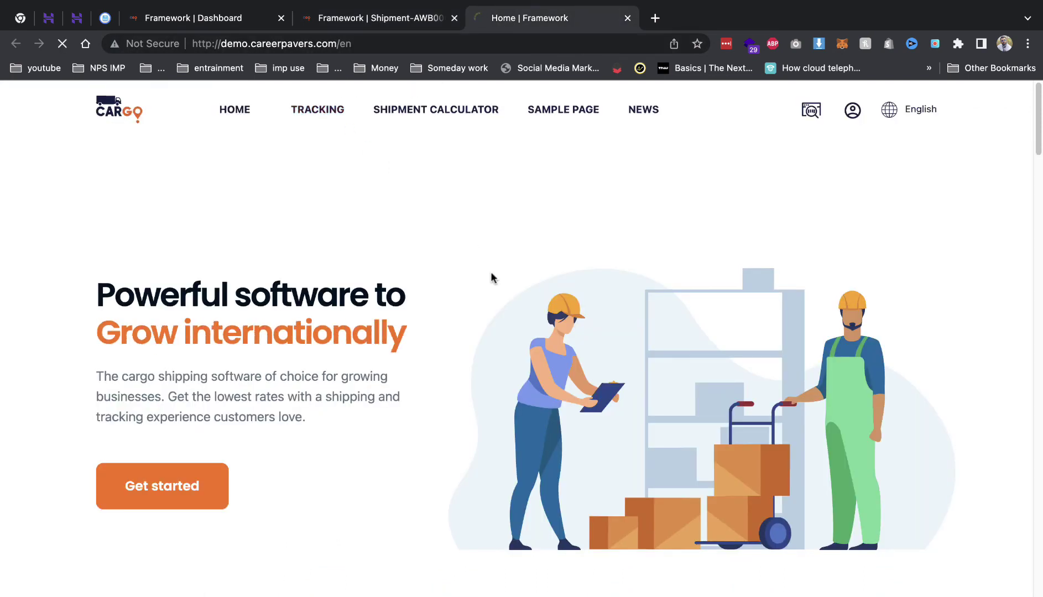
pyautogui.click(491, 367)
pyautogui.hotkey('ctrl', 'v')
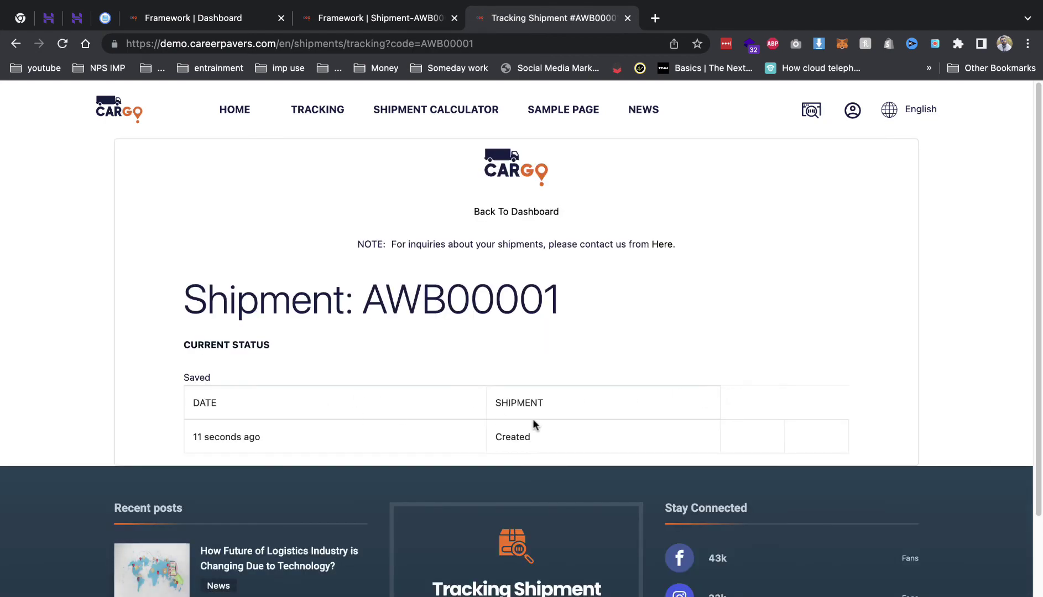
pyautogui.moveTo(520, 435); pyautogui.dragTo(532, 439)
pyautogui.click(360, 22)
pyautogui.scroll(-7, 454, 412)
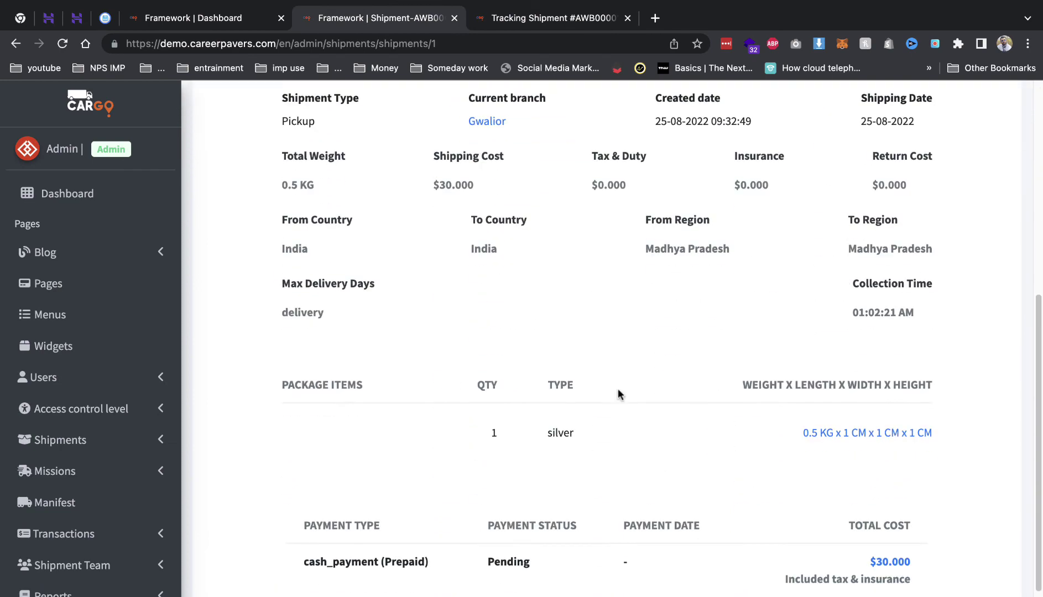
pyautogui.scroll(-2, 619, 394)
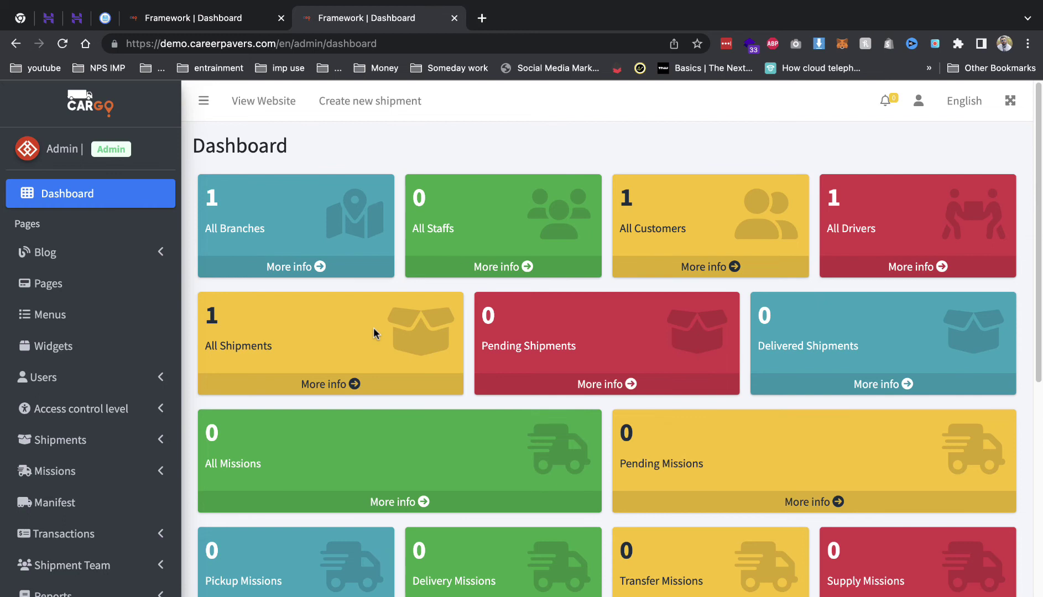
# - Open AWB00001 from All Shipments, view its print label, and close the label tab
pyautogui.click(85, 440)
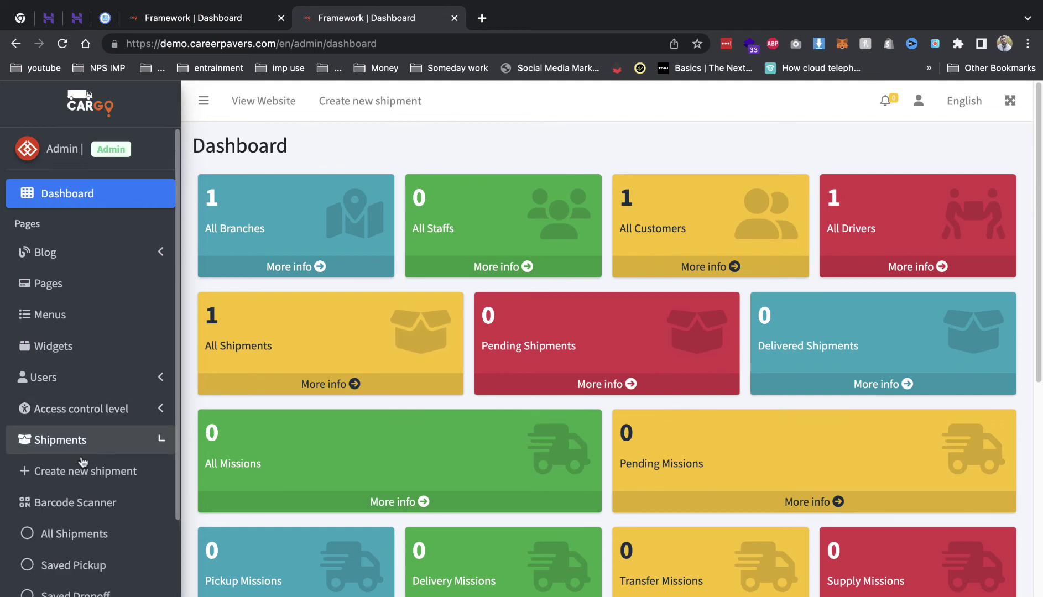
pyautogui.click(86, 532)
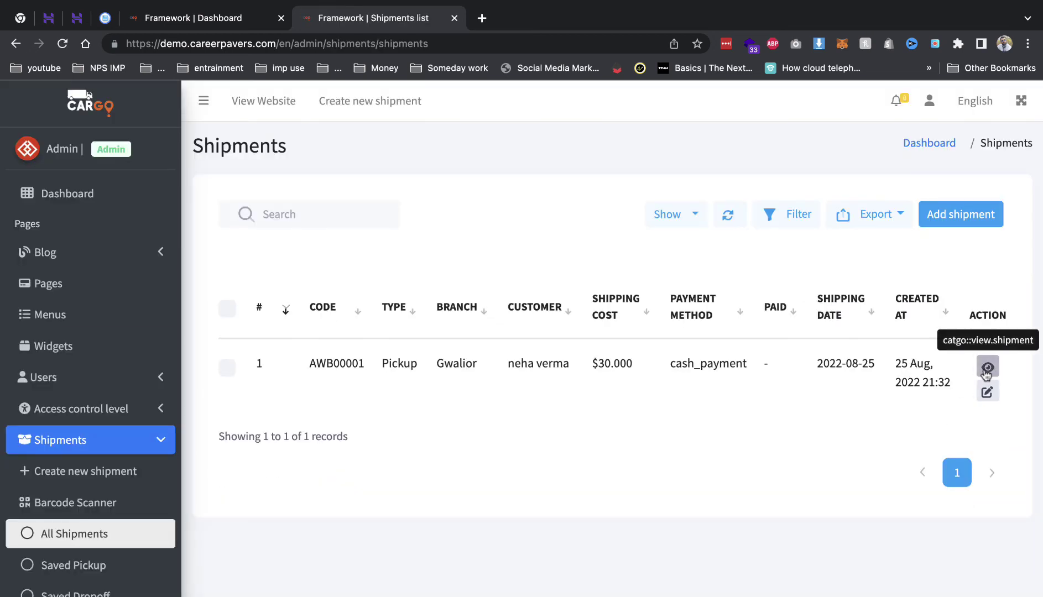
pyautogui.click(986, 367)
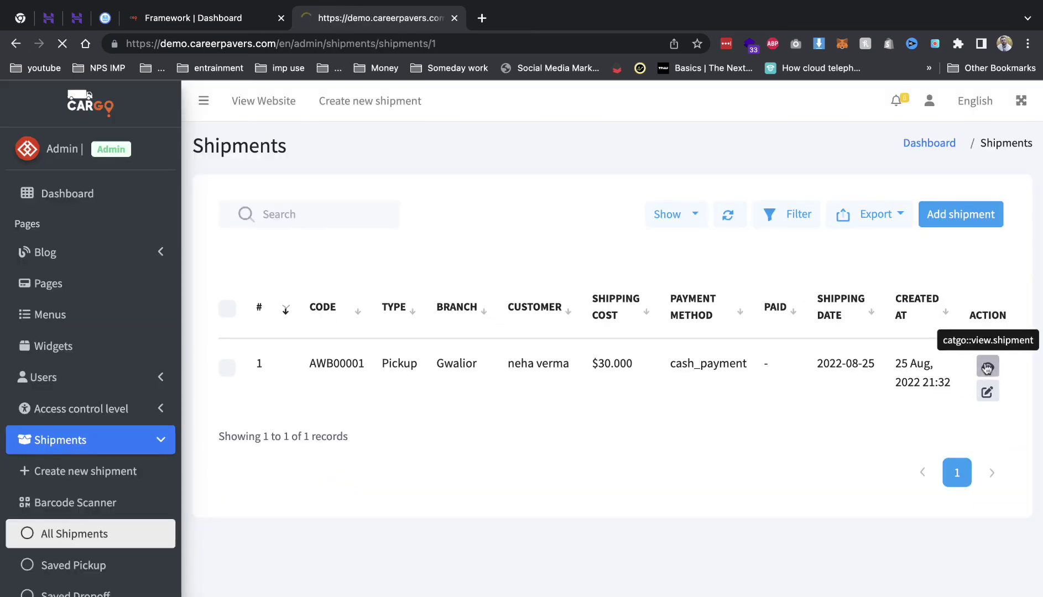
pyautogui.scroll(-10, 688, 375)
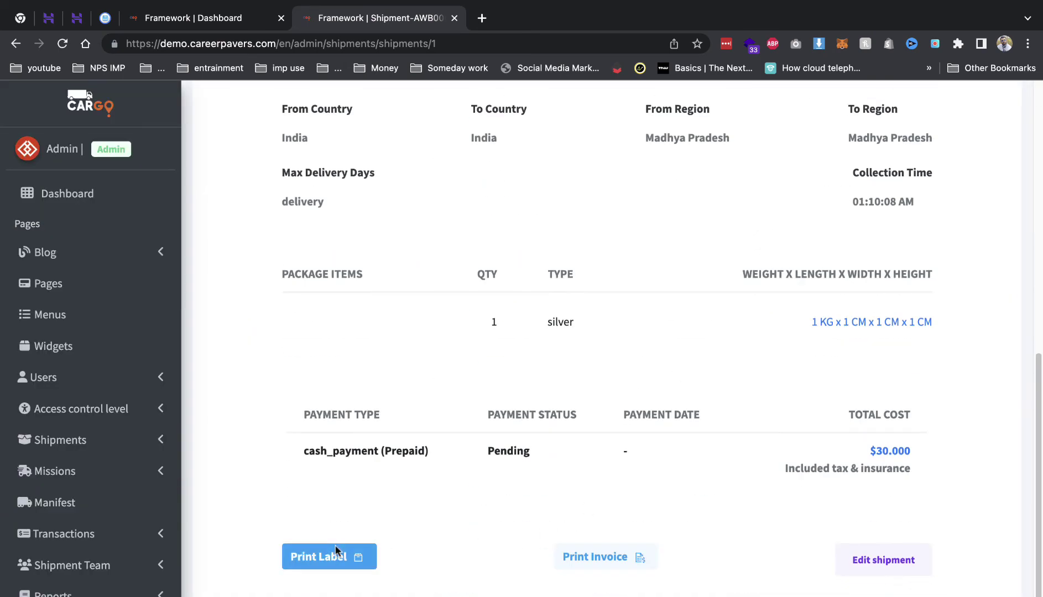
pyautogui.click(335, 548)
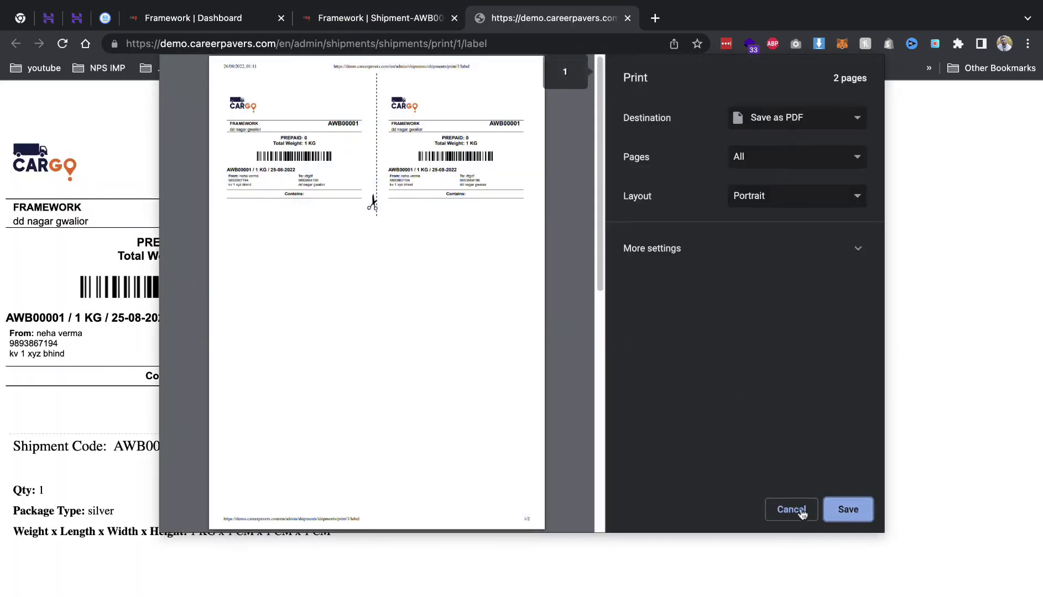
pyautogui.click(797, 509)
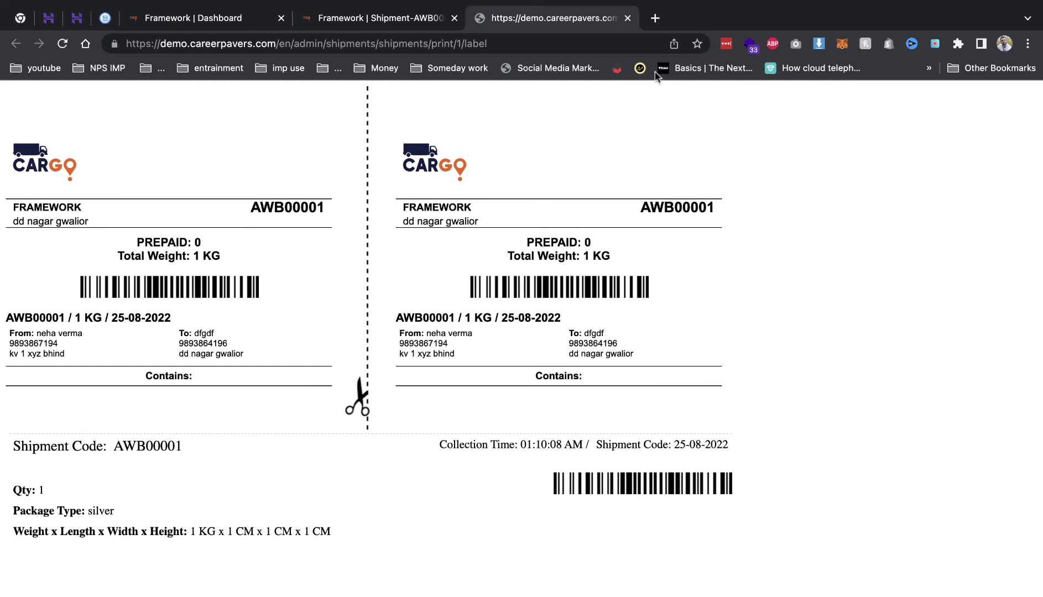
pyautogui.press('super+w')
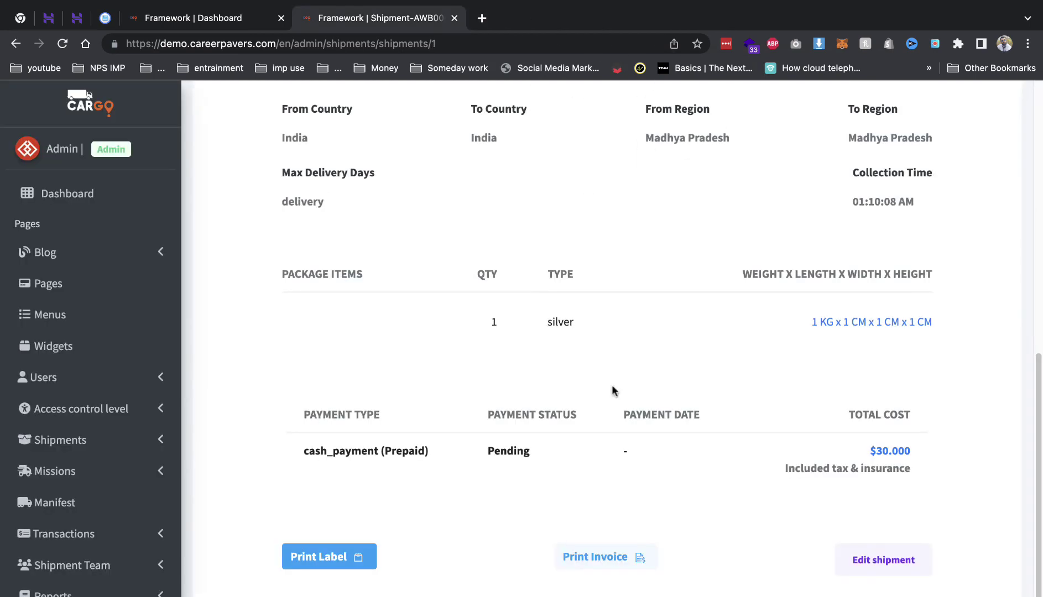
# - Open the shipment's printable invoice, close it, and return to the page top
pyautogui.click(603, 563)
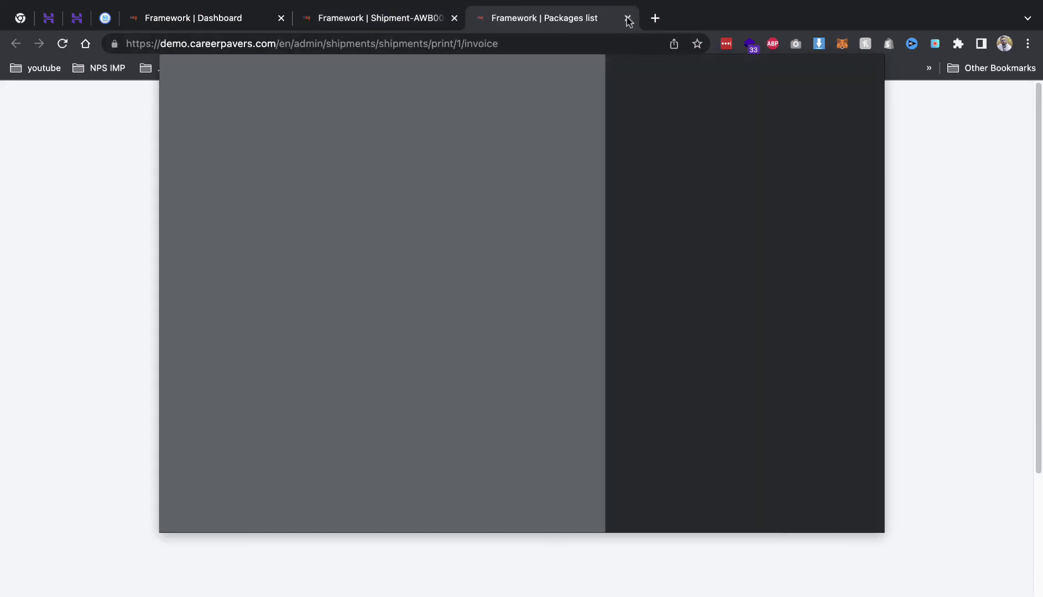
pyautogui.click(627, 18)
pyautogui.scroll(5, 225, 438)
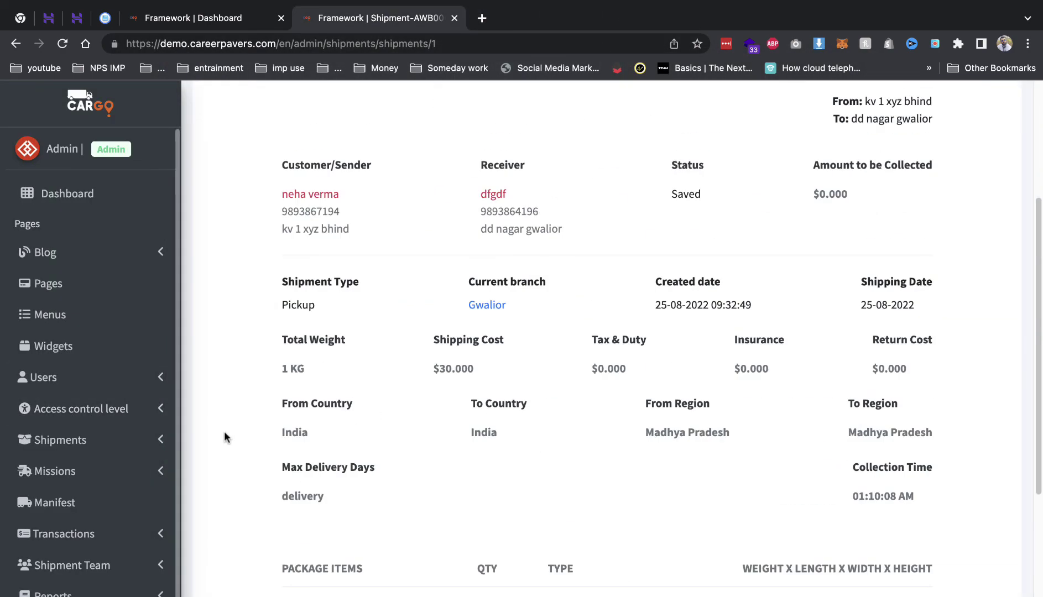
pyautogui.scroll(4, 225, 438)
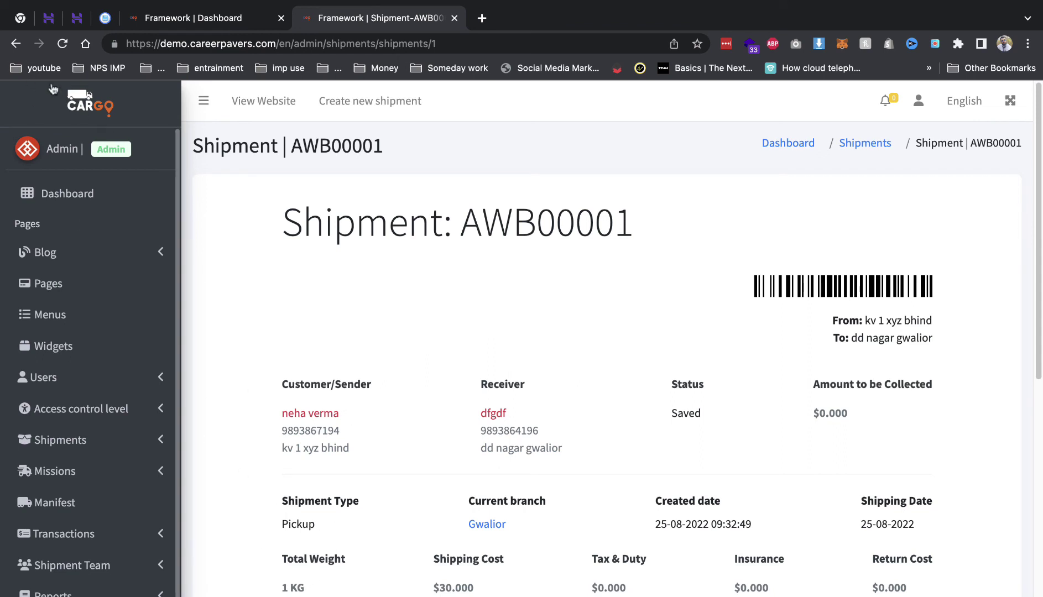
# - Create a pickup mission from AWB00001 in the Saved Pickup shipments list
pyautogui.click(16, 44)
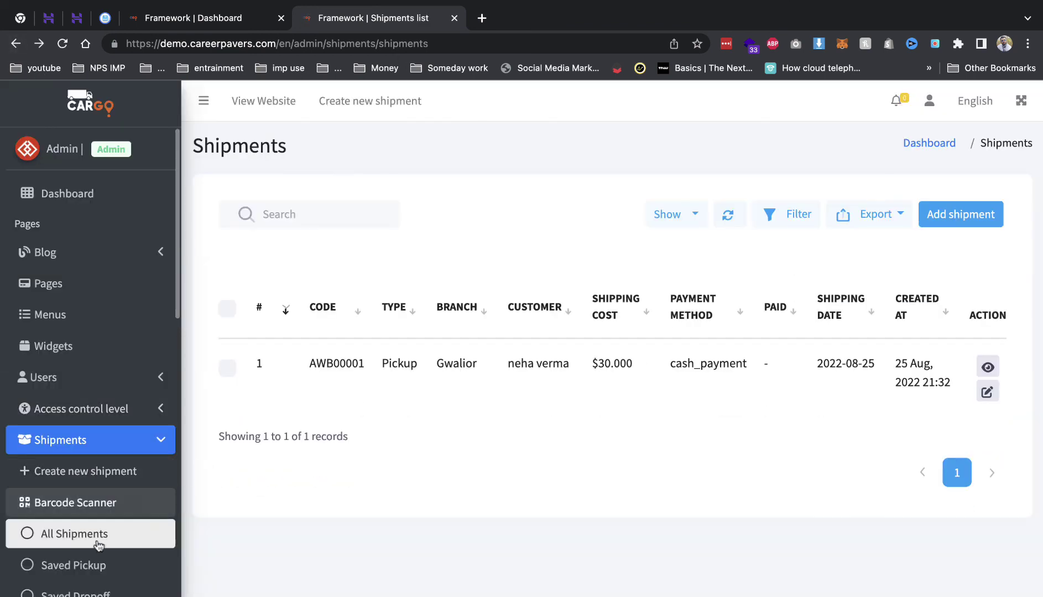
pyautogui.click(99, 575)
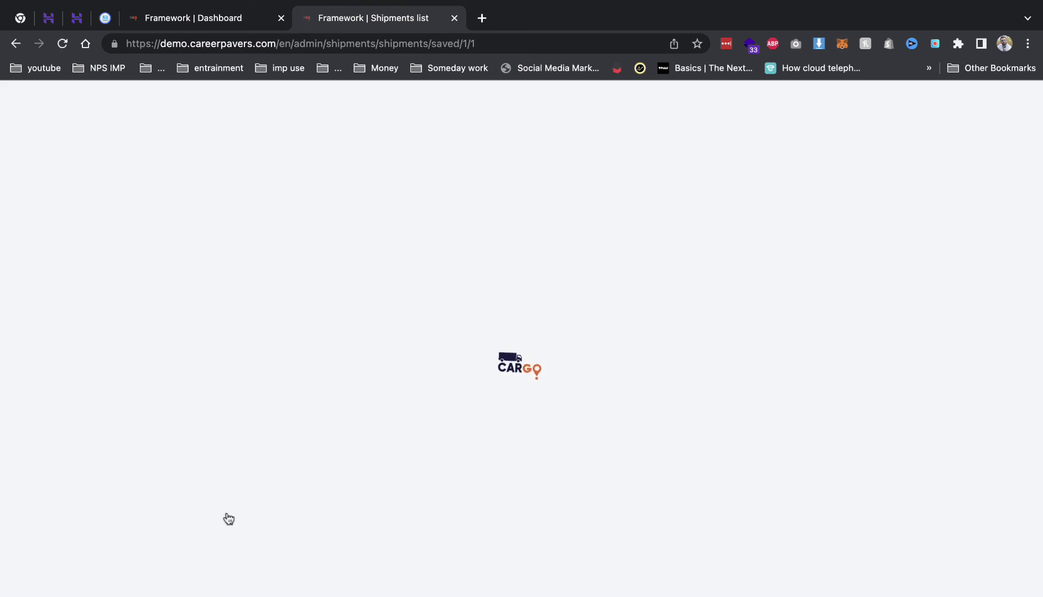
pyautogui.scroll(-2, 81, 574)
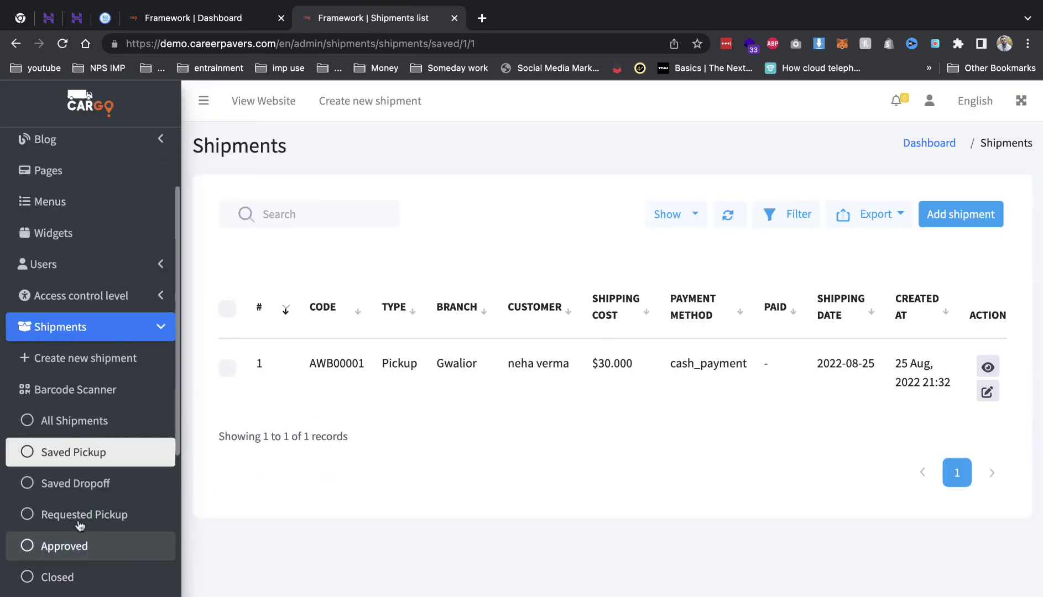
pyautogui.scroll(-2, 83, 550)
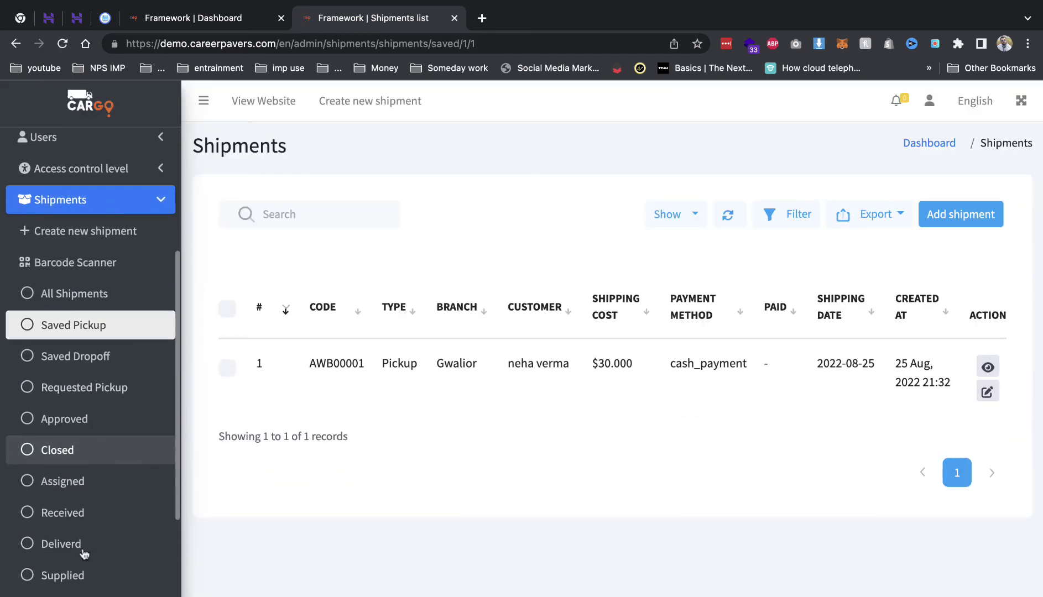
pyautogui.scroll(-1, 100, 354)
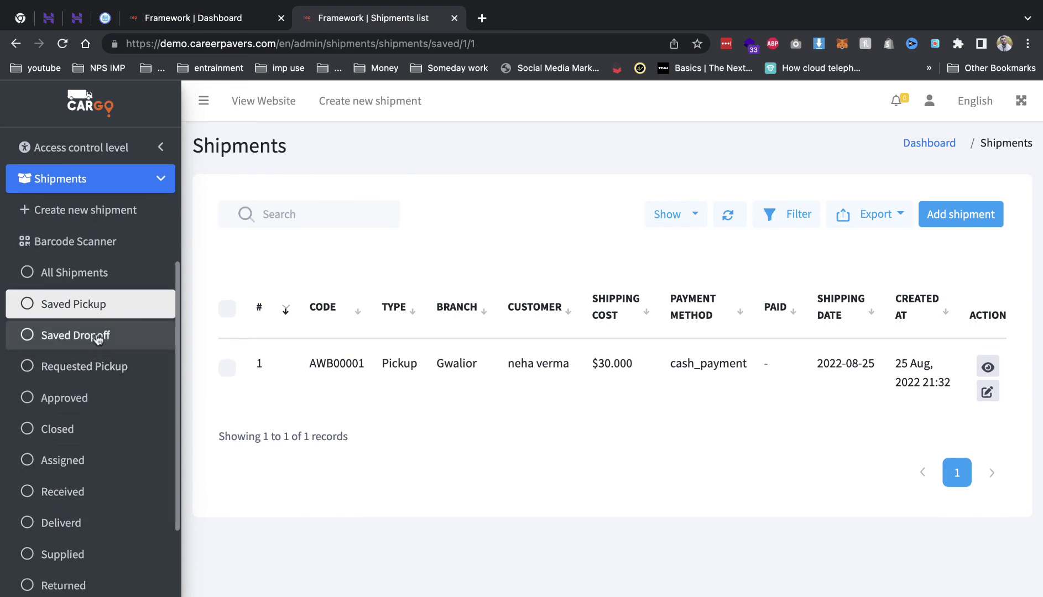
pyautogui.click(227, 367)
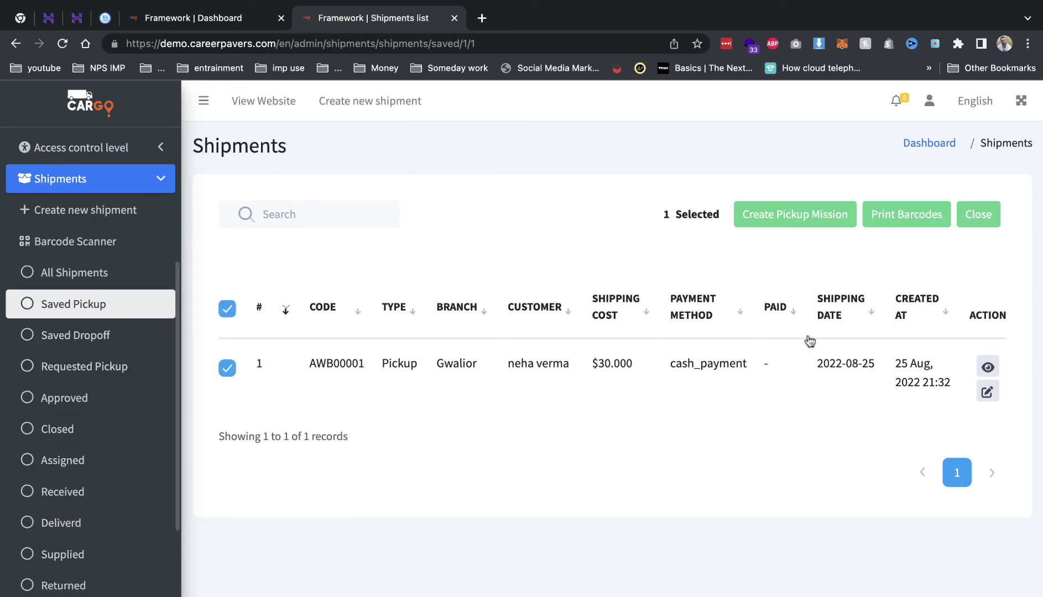
pyautogui.click(814, 221)
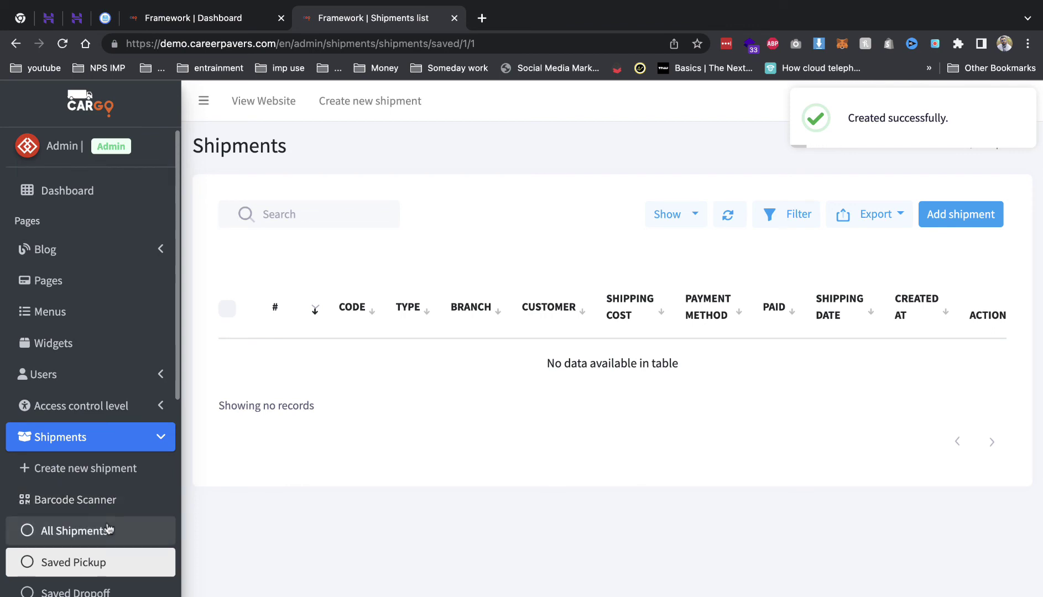
pyautogui.scroll(-10, 88, 525)
pyautogui.click(94, 458)
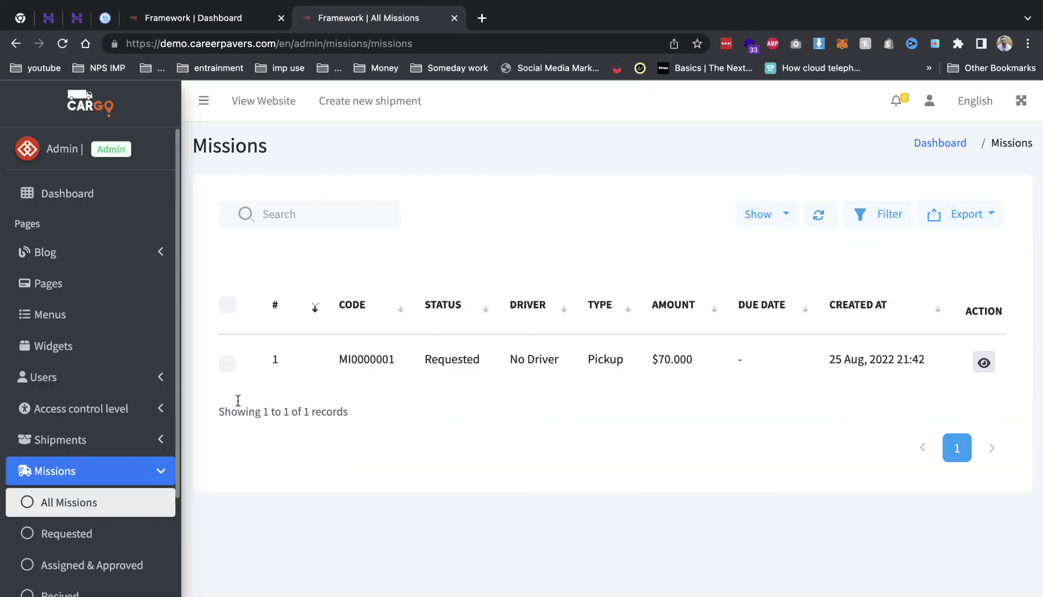
# - Approve mission MI0000001 and assign it to the Gwalior branch's driver
pyautogui.click(227, 364)
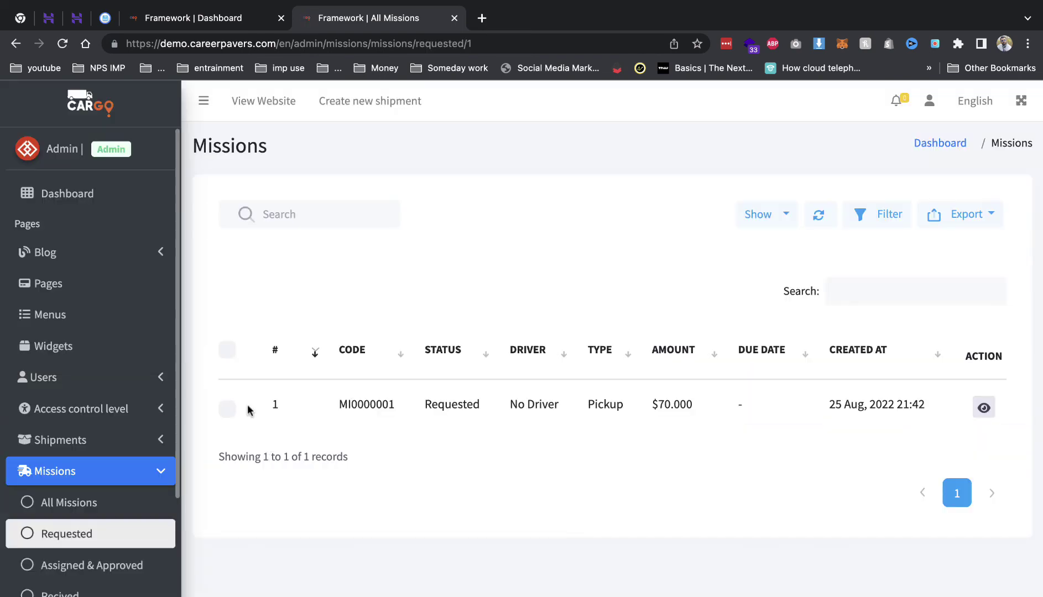
pyautogui.click(227, 363)
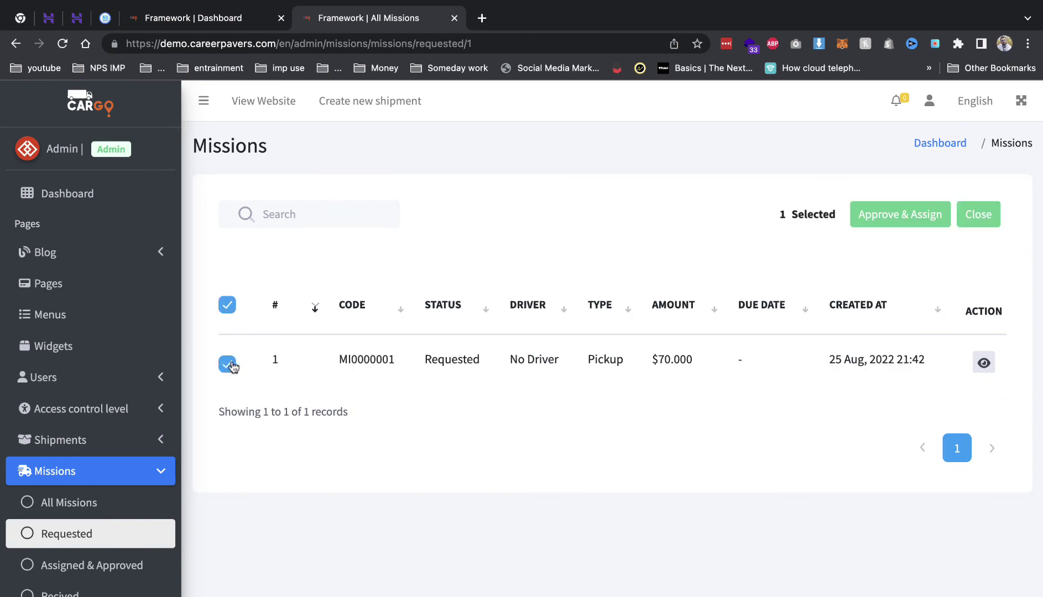
pyautogui.click(869, 223)
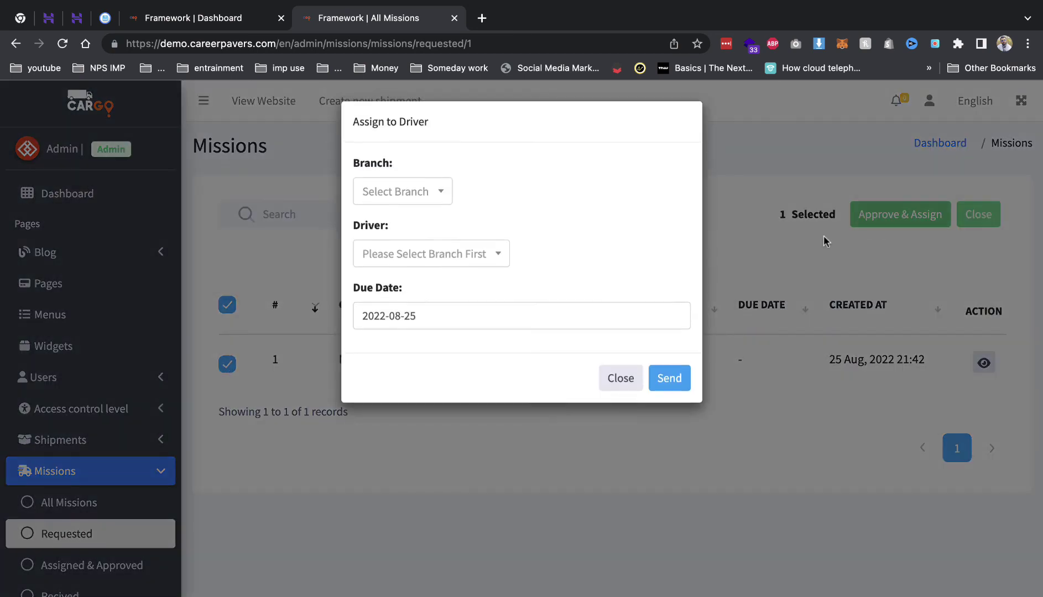
pyautogui.click(408, 205)
pyautogui.click(403, 250)
pyautogui.click(418, 259)
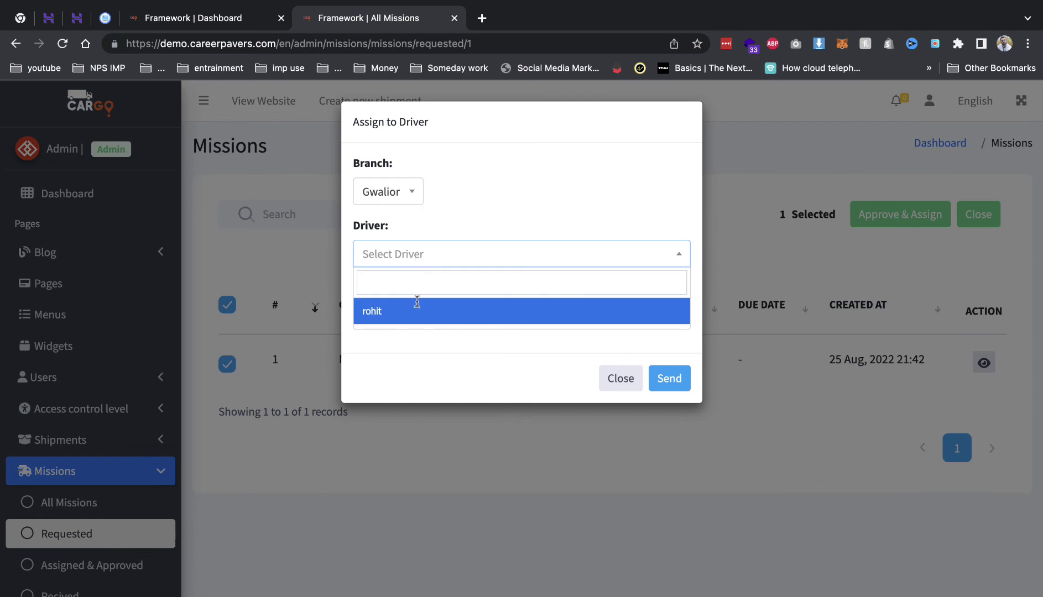
pyautogui.click(601, 311)
pyautogui.click(672, 381)
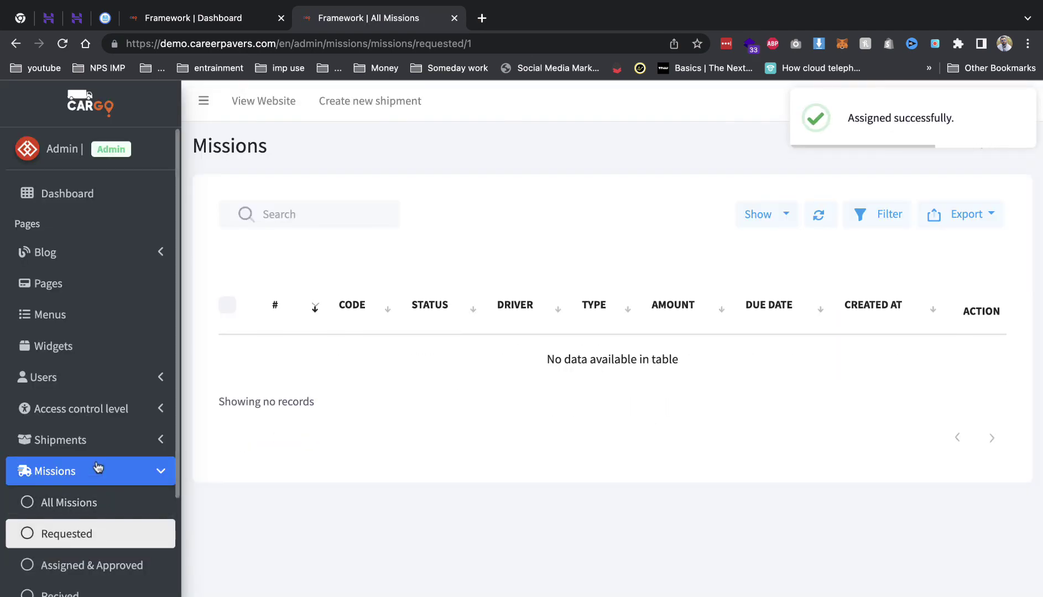
# - Check the dashboard tab's website link options, then return to the missions tab
pyautogui.click(98, 469)
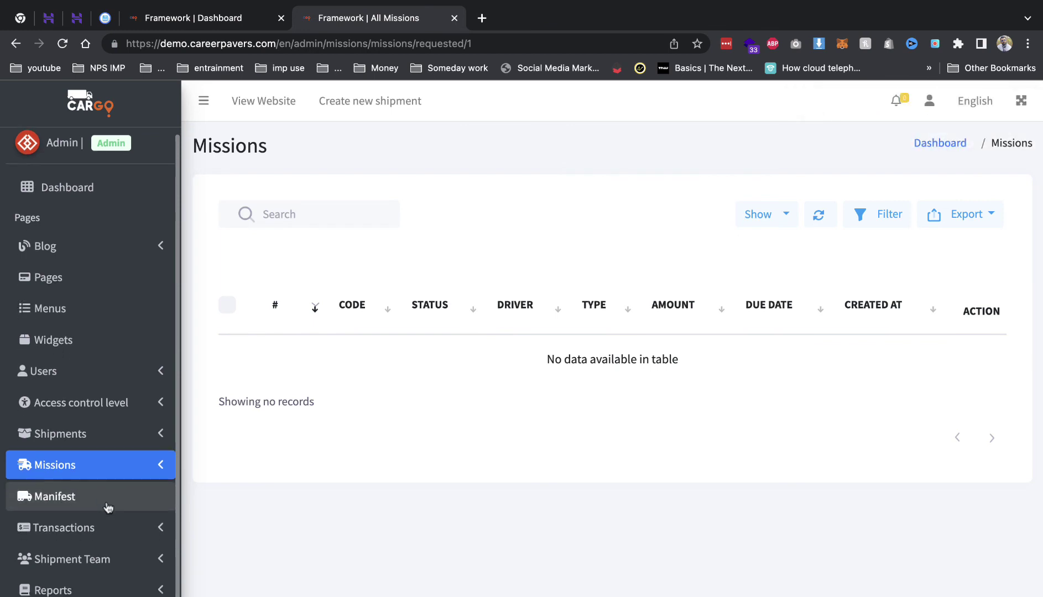
pyautogui.scroll(-1, 99, 498)
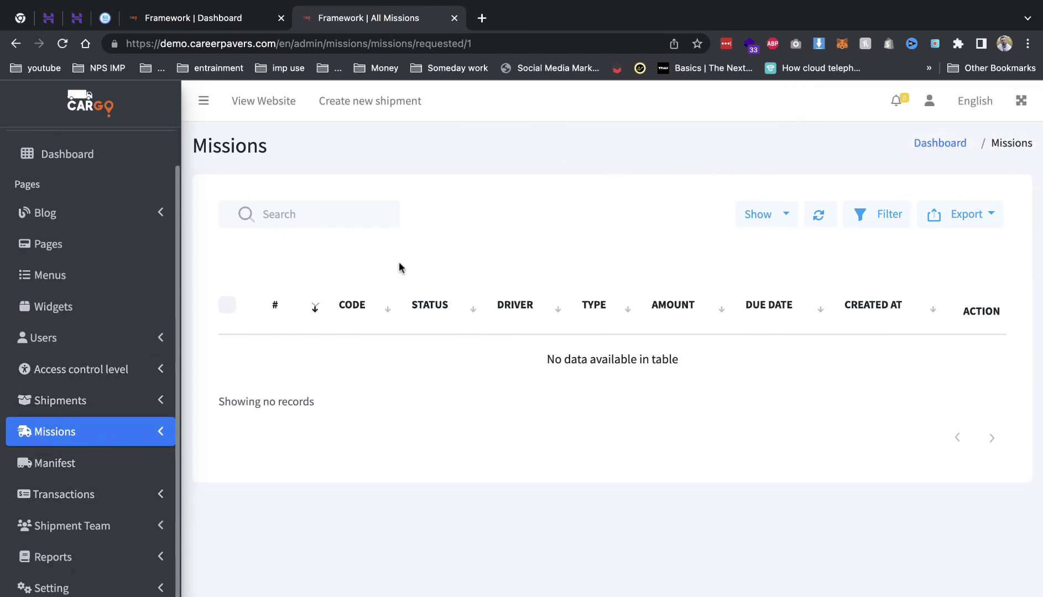
pyautogui.click(216, 22)
pyautogui.rightClick(282, 101)
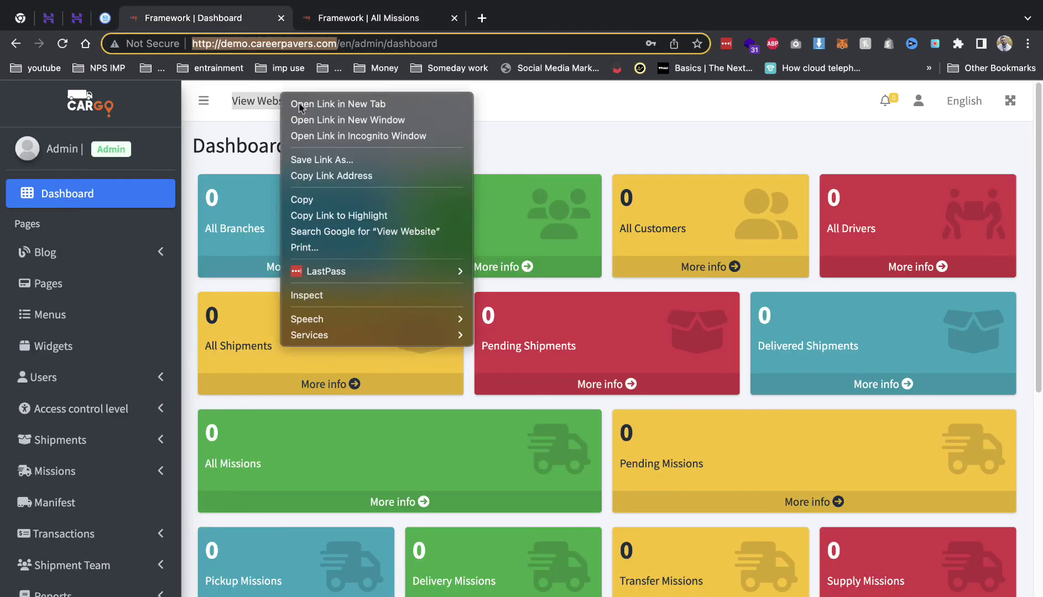
pyautogui.click(548, 138)
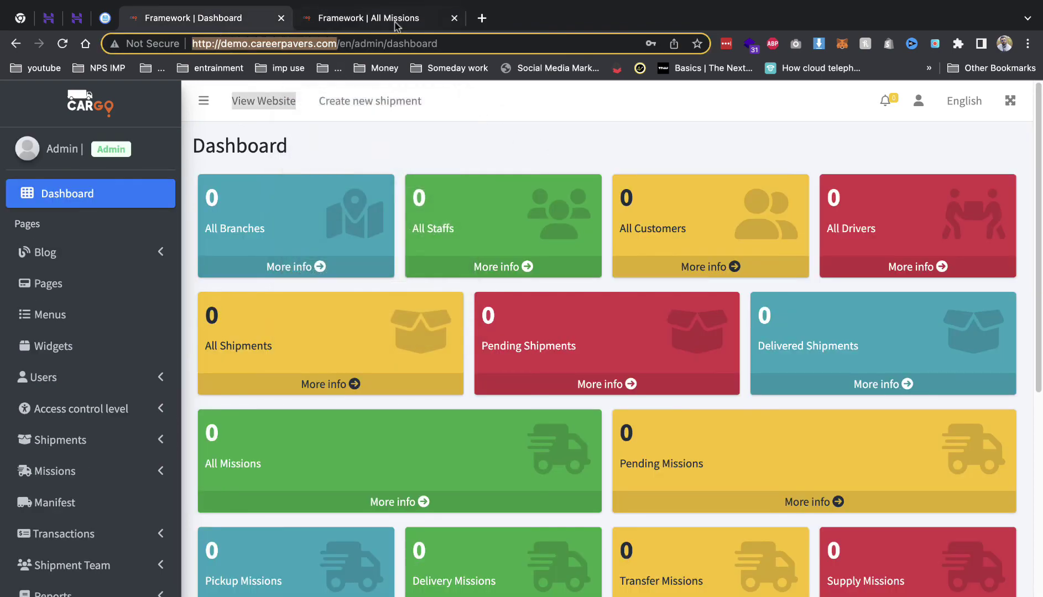
pyautogui.click(381, 18)
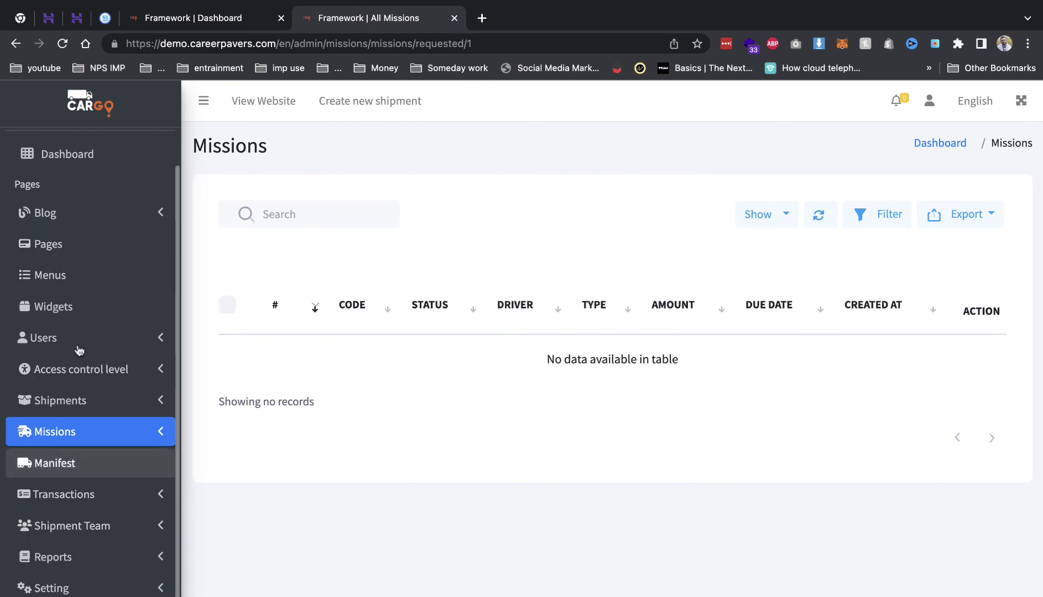
# - Open the driver Manifest page under Shipment Team > Drivers
pyautogui.click(97, 535)
pyautogui.scroll(-3, 88, 561)
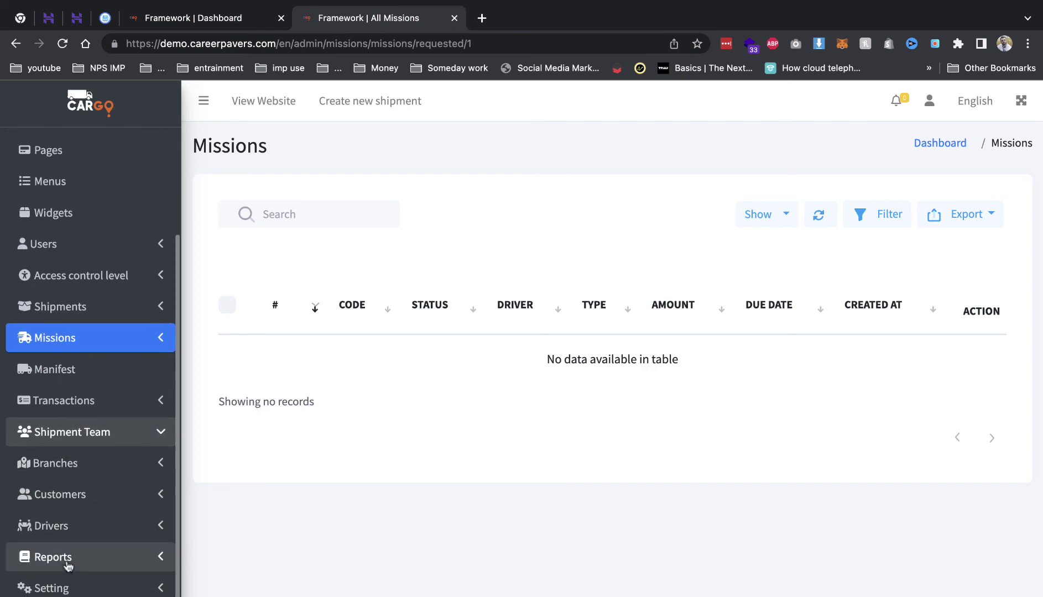
pyautogui.click(66, 524)
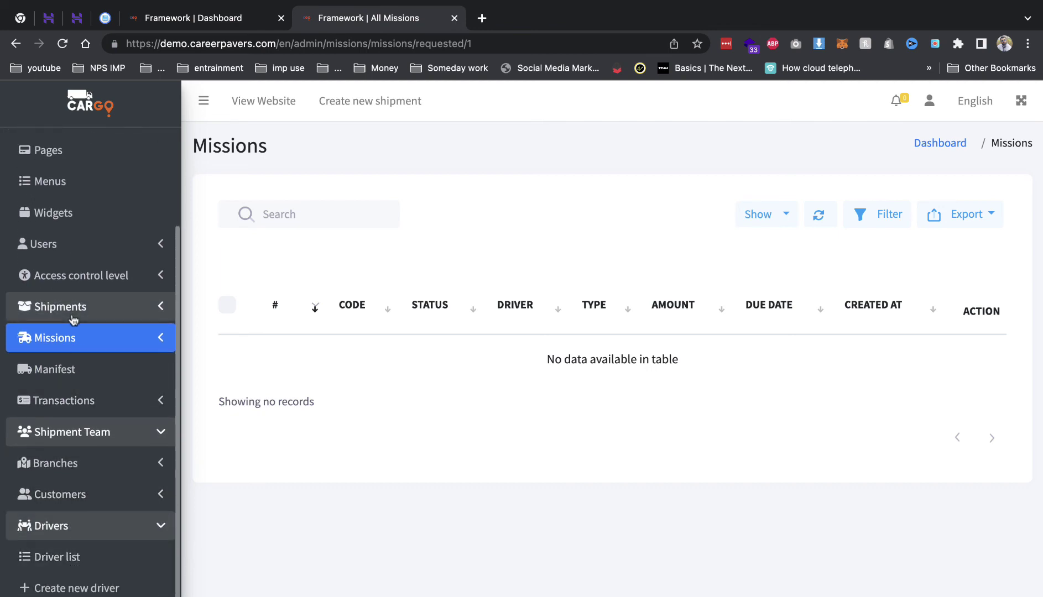
pyautogui.click(76, 372)
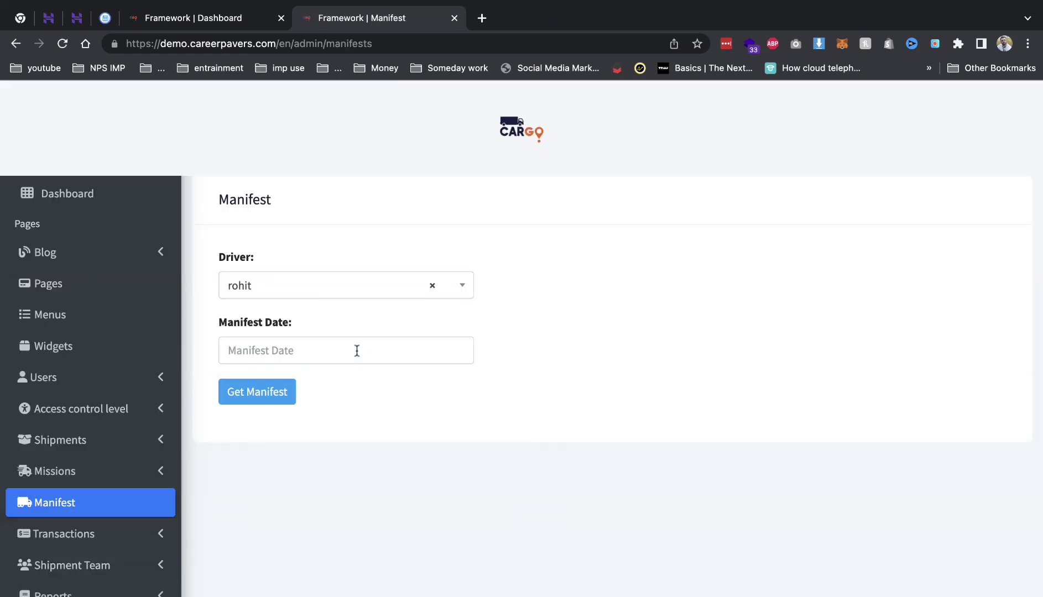
# - Generate the driver manifest for 25 August 2022
pyautogui.click(318, 348)
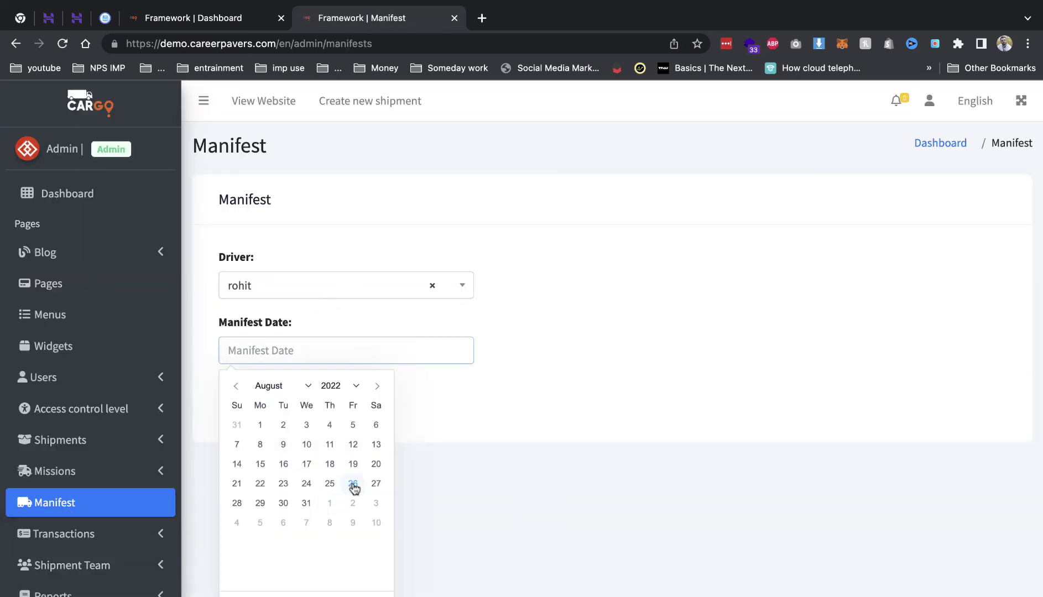
pyautogui.click(288, 403)
pyautogui.click(291, 347)
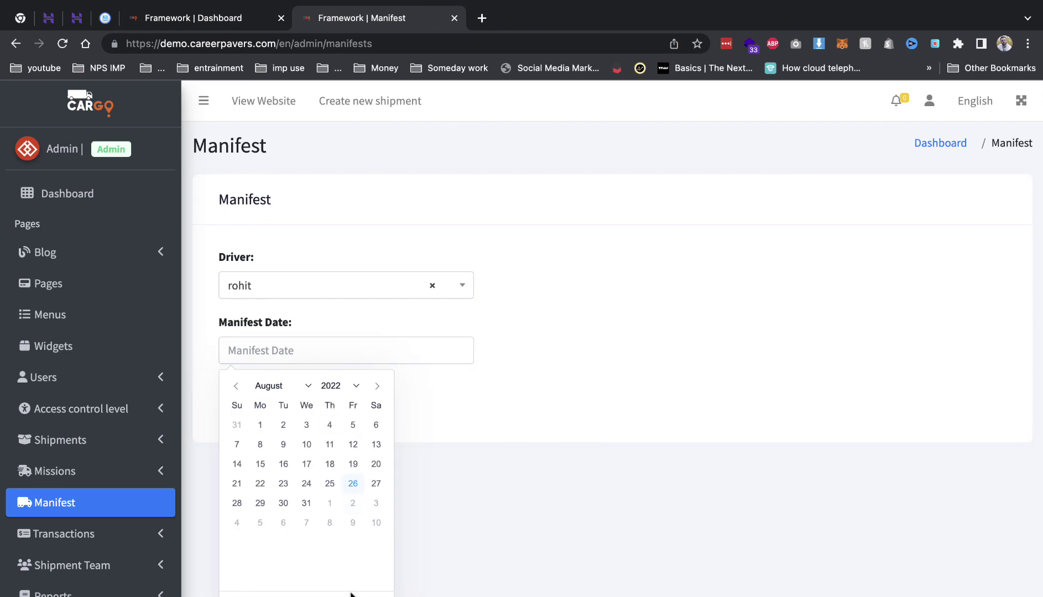
pyautogui.press('Escape')
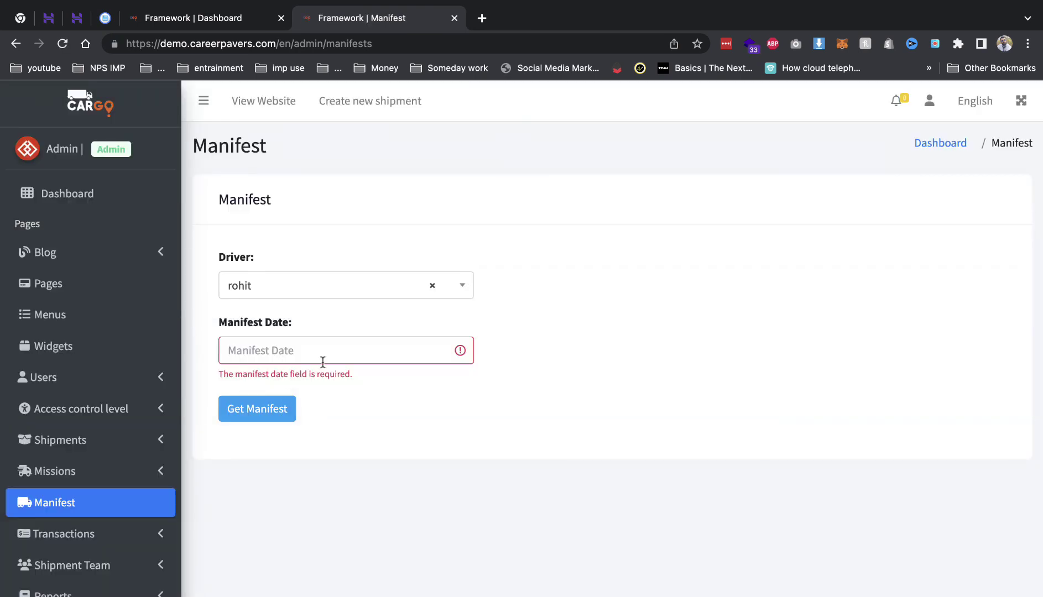
pyautogui.click(321, 354)
pyautogui.click(325, 486)
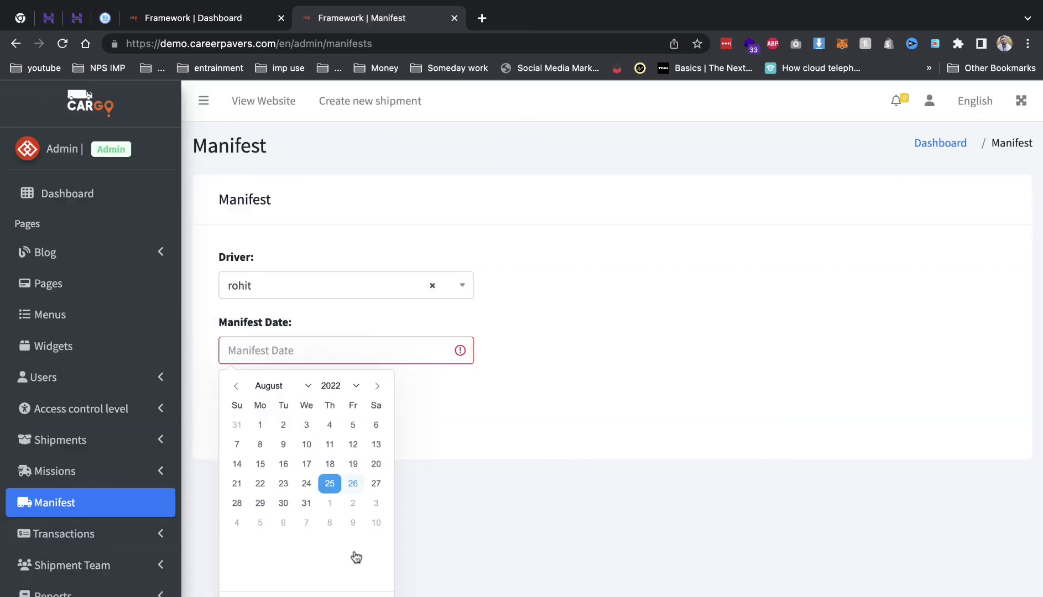
pyautogui.click(278, 410)
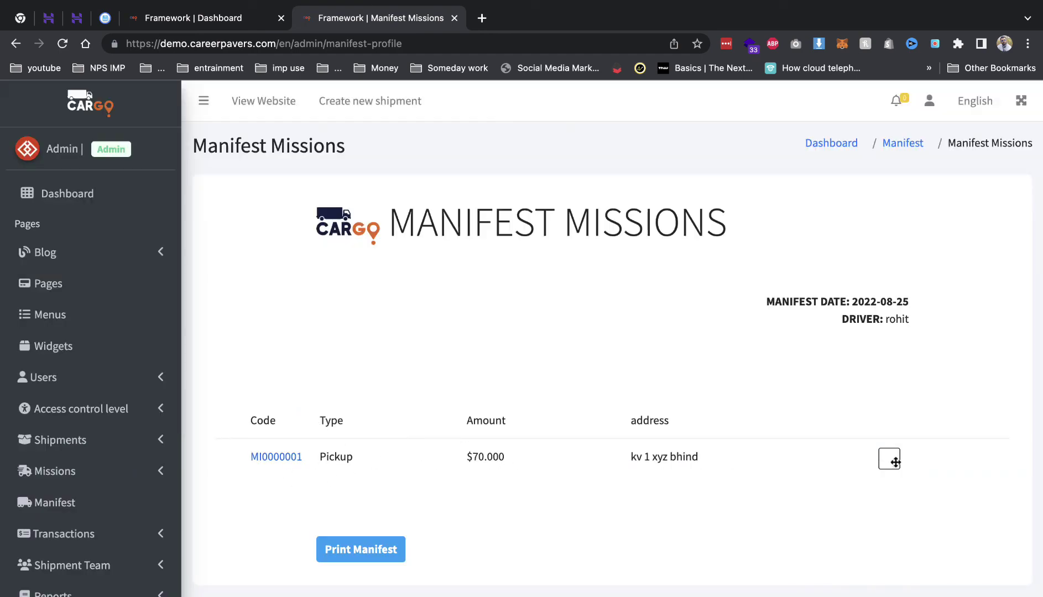
# - Cancel printing the manifest and tick AWB00001 under Mission Shipments
pyautogui.click(355, 548)
pyautogui.click(794, 512)
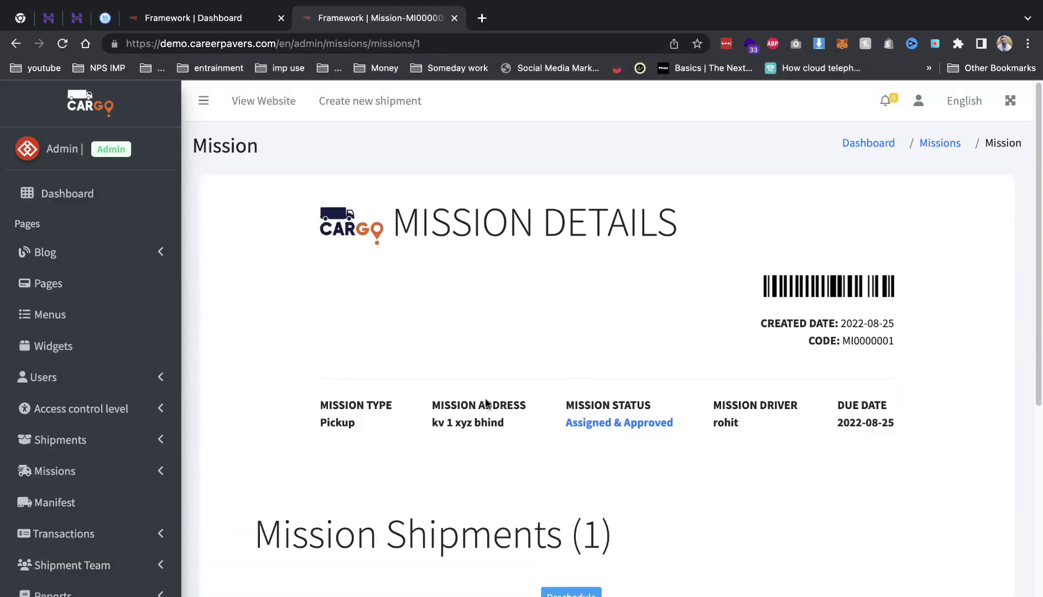
pyautogui.scroll(-5, 474, 388)
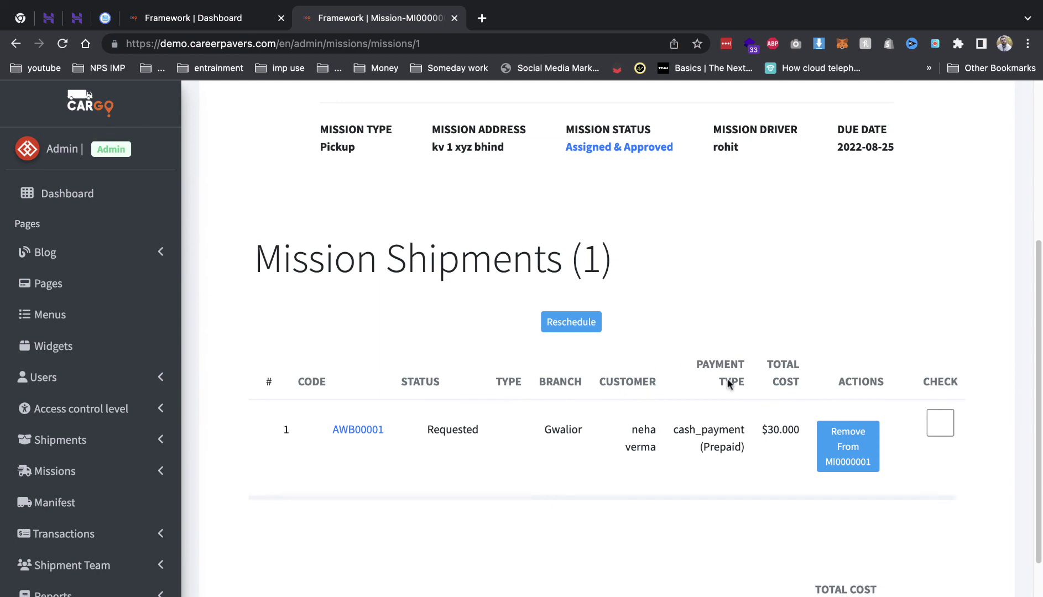
pyautogui.click(941, 422)
pyautogui.scroll(-3, 819, 493)
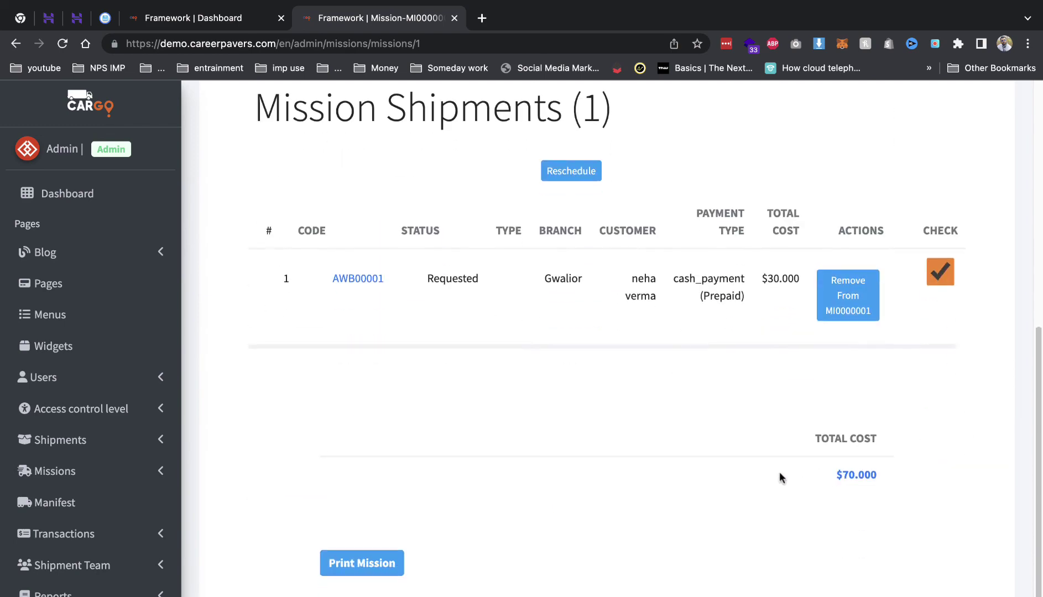
pyautogui.scroll(8, 491, 422)
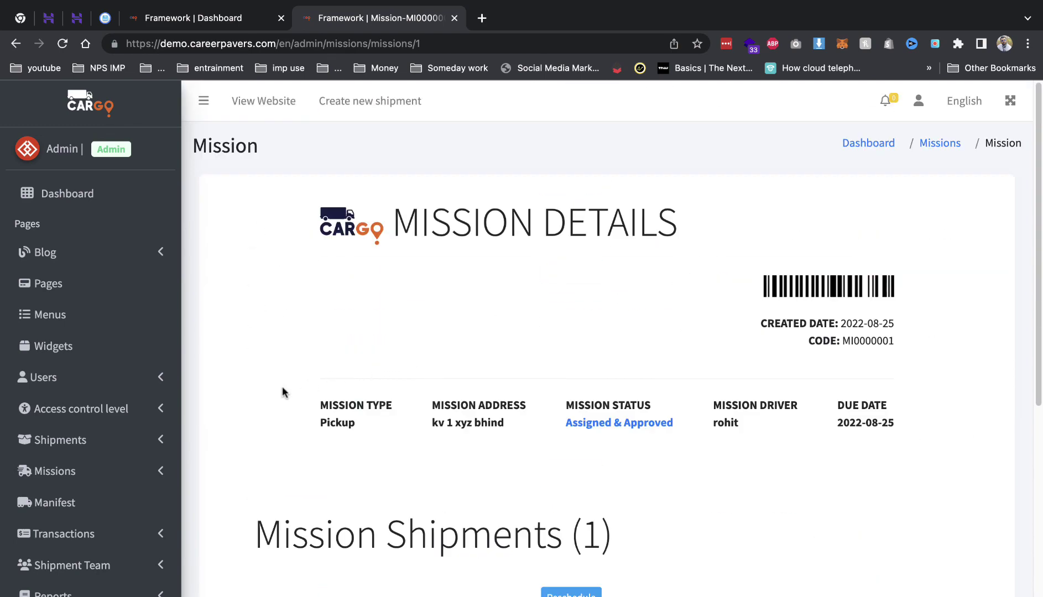
pyautogui.scroll(-1, 121, 442)
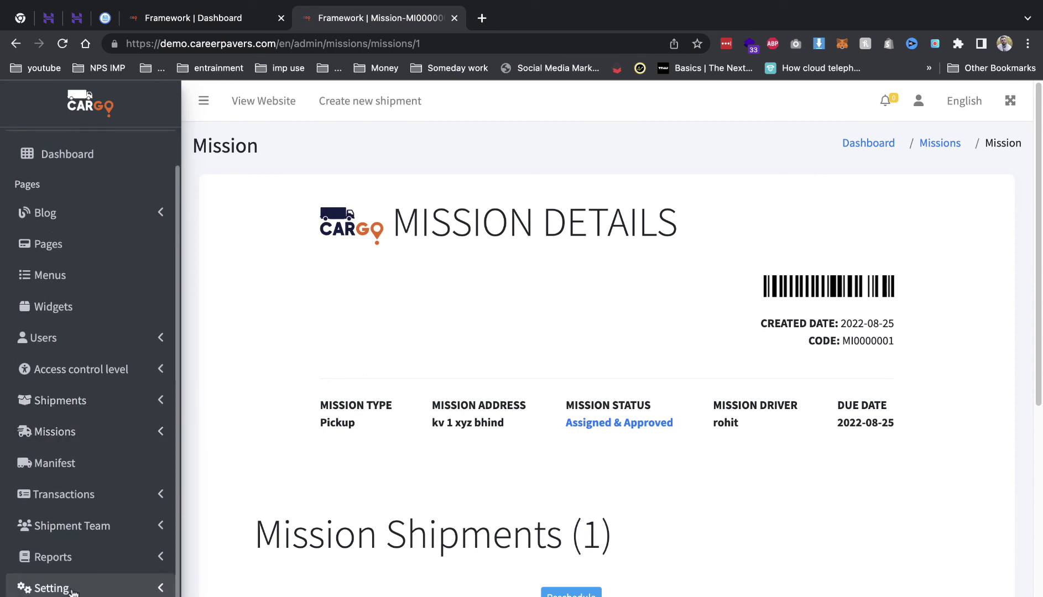
# - Expand Settings and scroll through General Settings and Covered Places
pyautogui.click(72, 589)
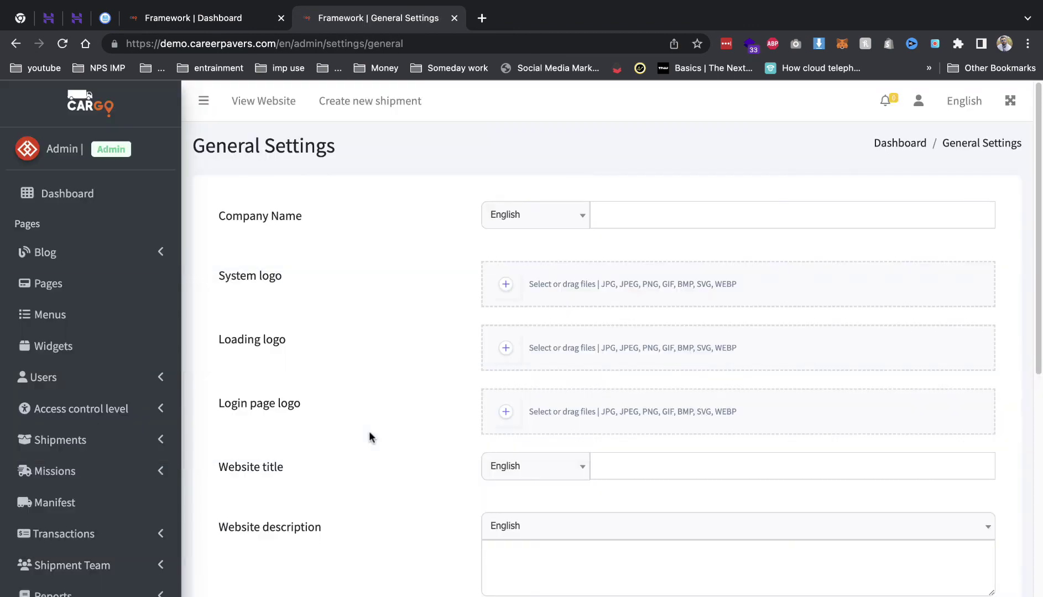
pyautogui.scroll(-7, 364, 435)
pyautogui.scroll(-3, 274, 316)
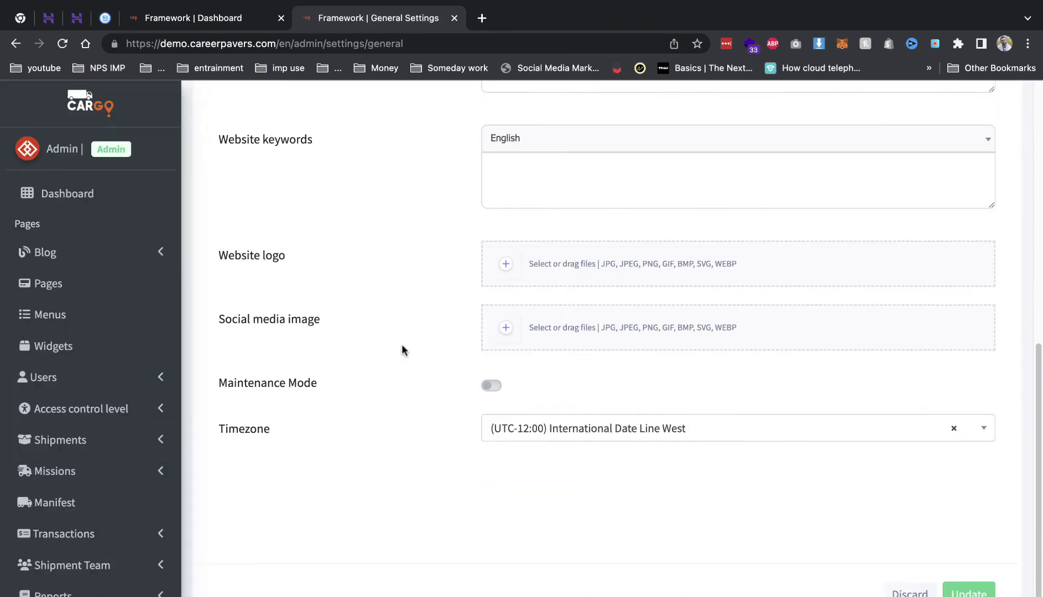
pyautogui.scroll(-5, 127, 481)
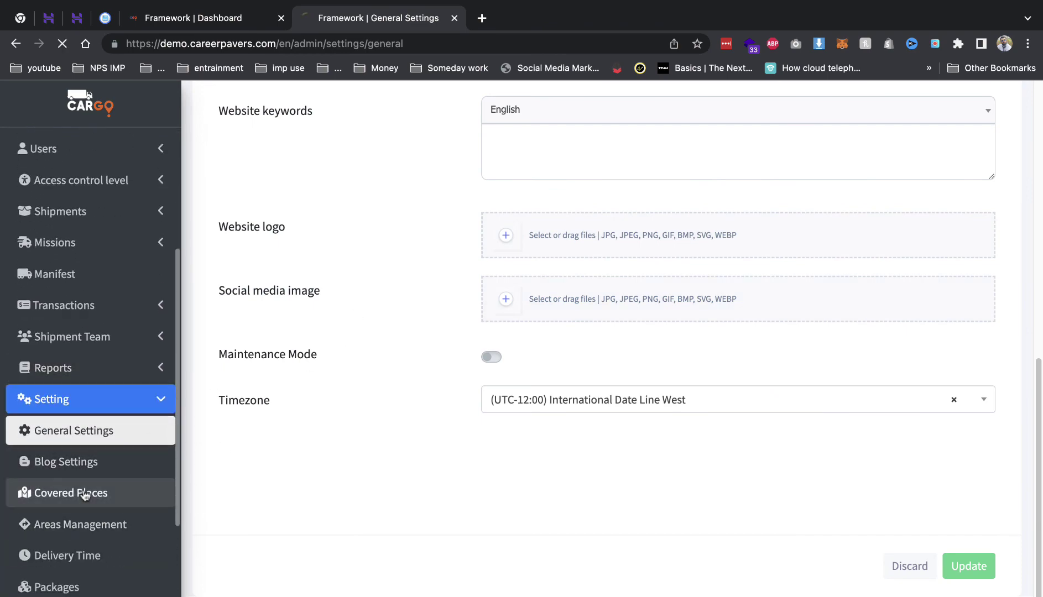
pyautogui.scroll(-8, 298, 433)
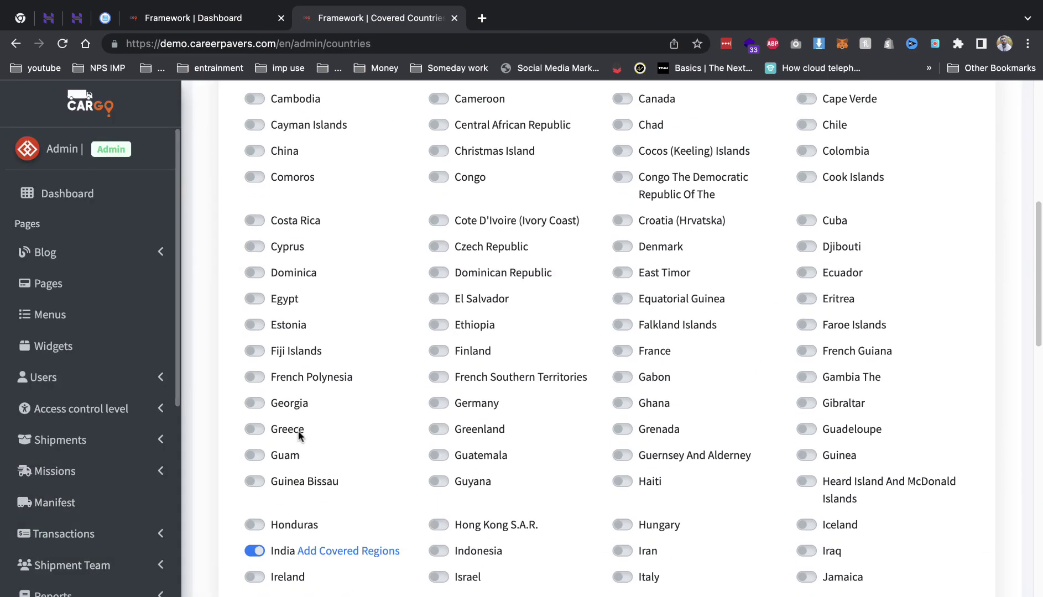
pyautogui.scroll(-5, 298, 434)
pyautogui.scroll(-8, 396, 263)
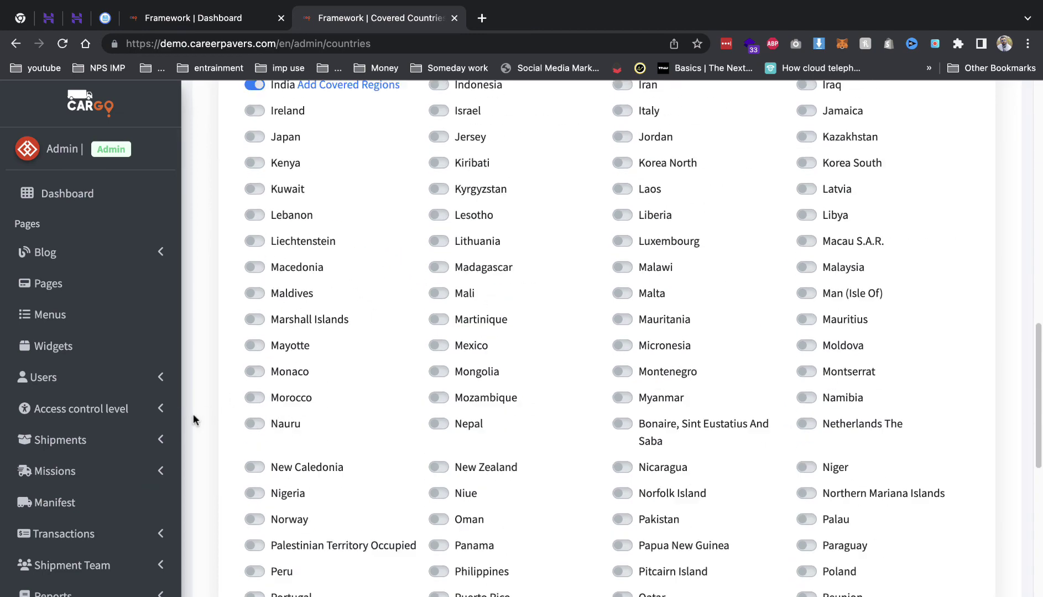
pyautogui.scroll(-2, 89, 459)
pyautogui.scroll(-5, 88, 481)
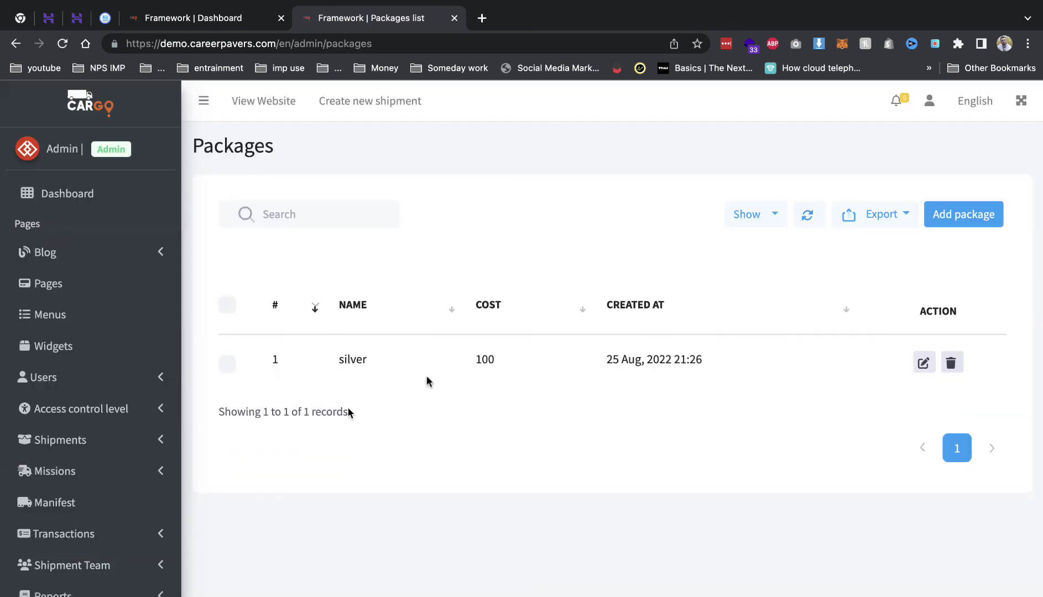
# - Review the Shipping Rates page, including the per-kg fixed shipping cost value
pyautogui.scroll(-8, 116, 443)
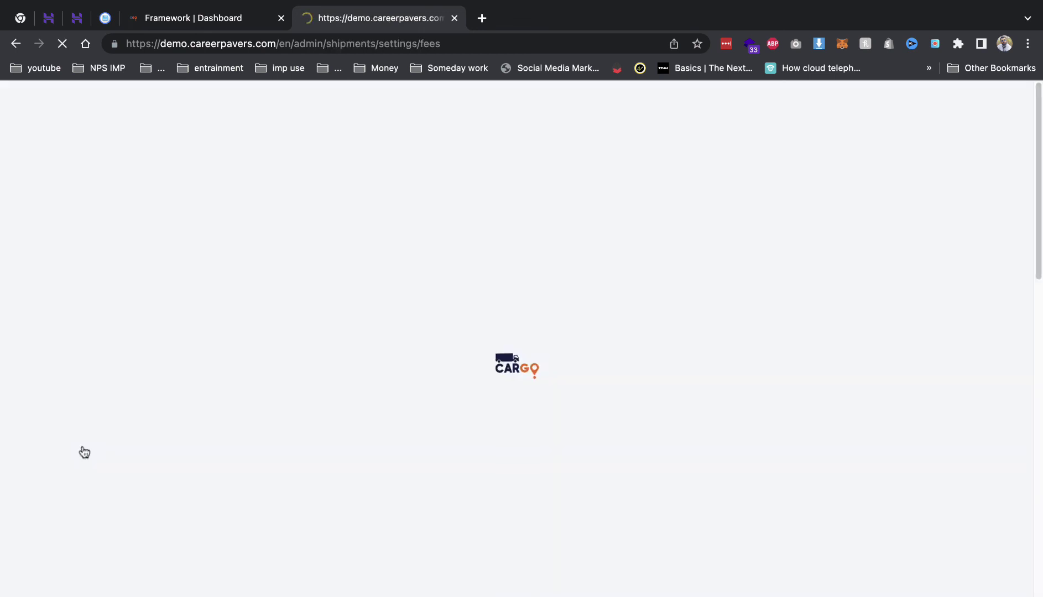
pyautogui.scroll(-3, 388, 430)
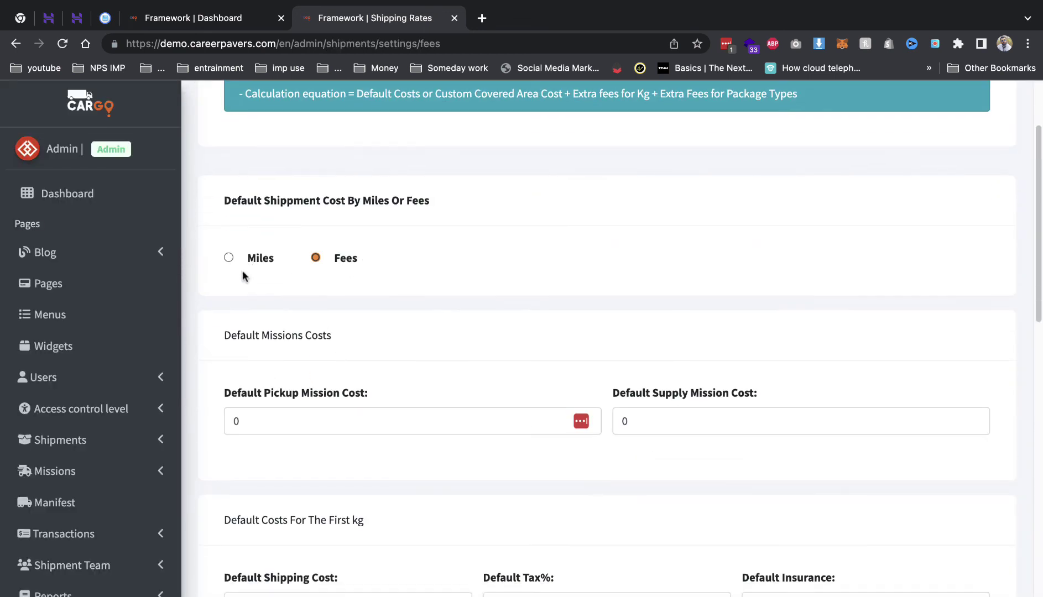
pyautogui.scroll(-3, 461, 364)
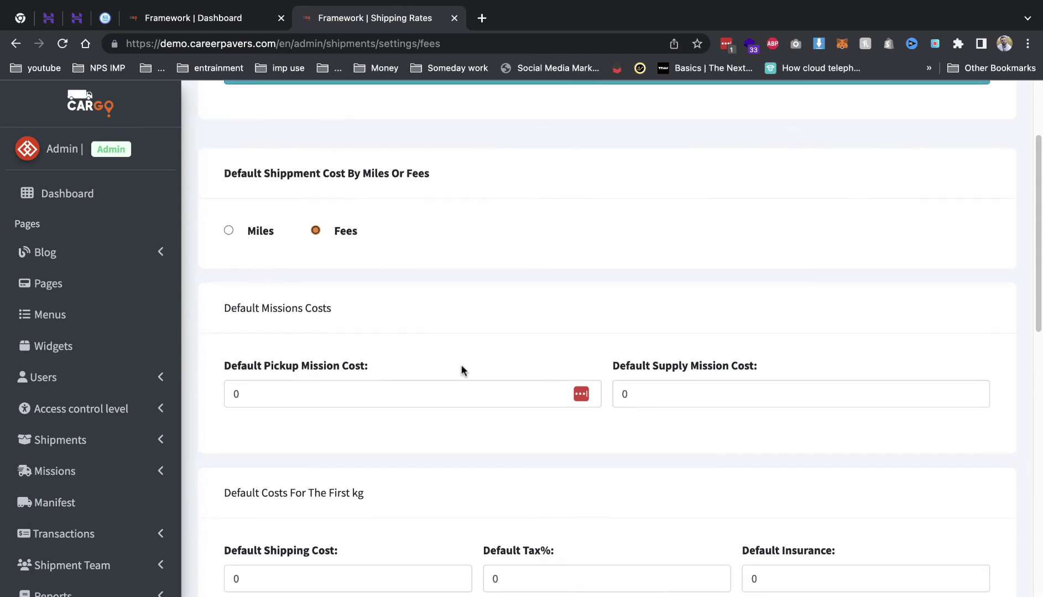
pyautogui.scroll(-10, 651, 437)
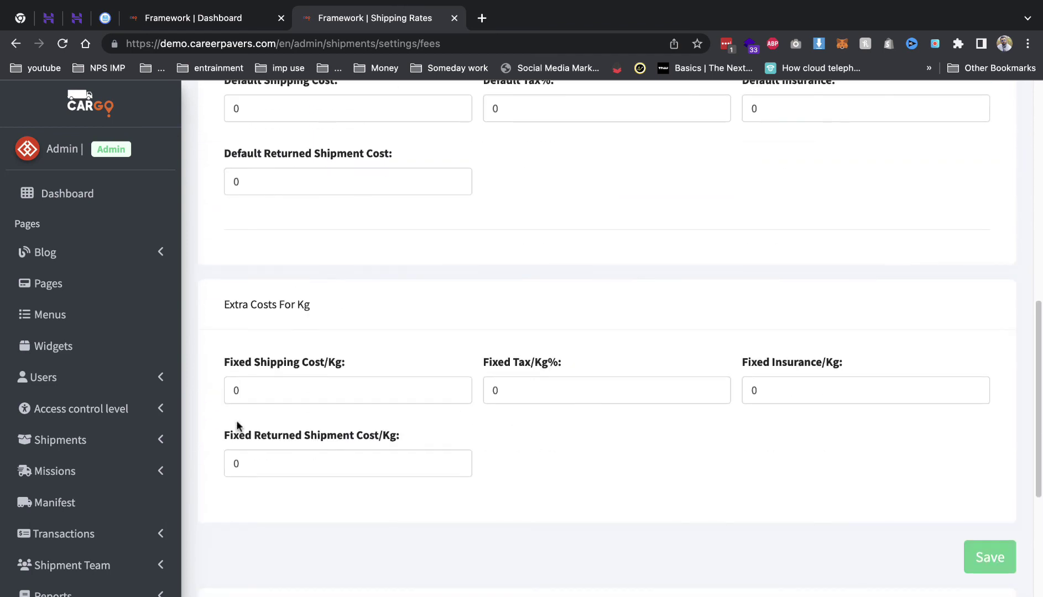
pyautogui.doubleClick(245, 388)
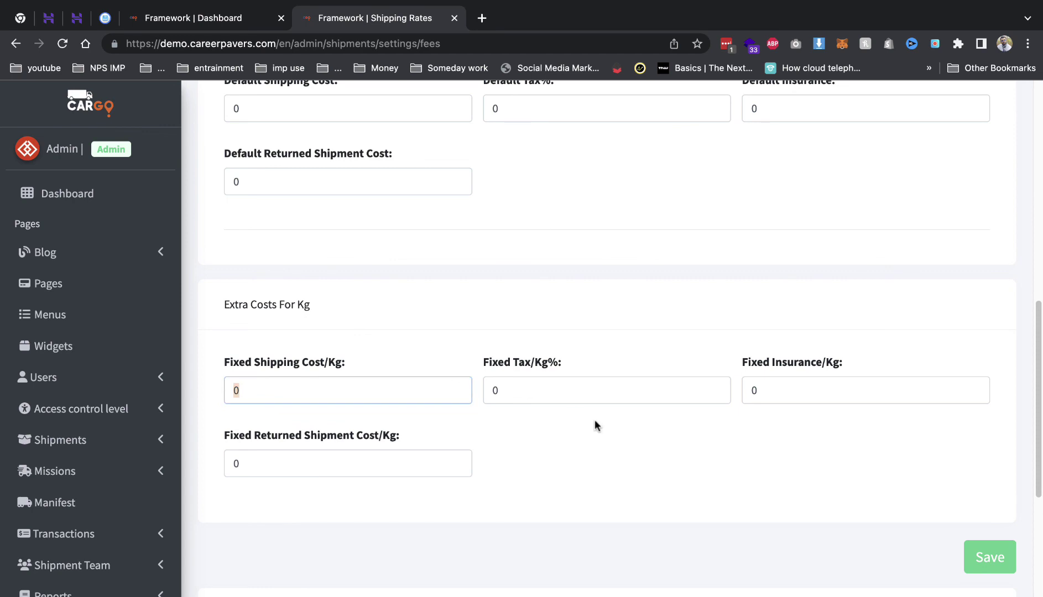
pyautogui.scroll(-6, 595, 421)
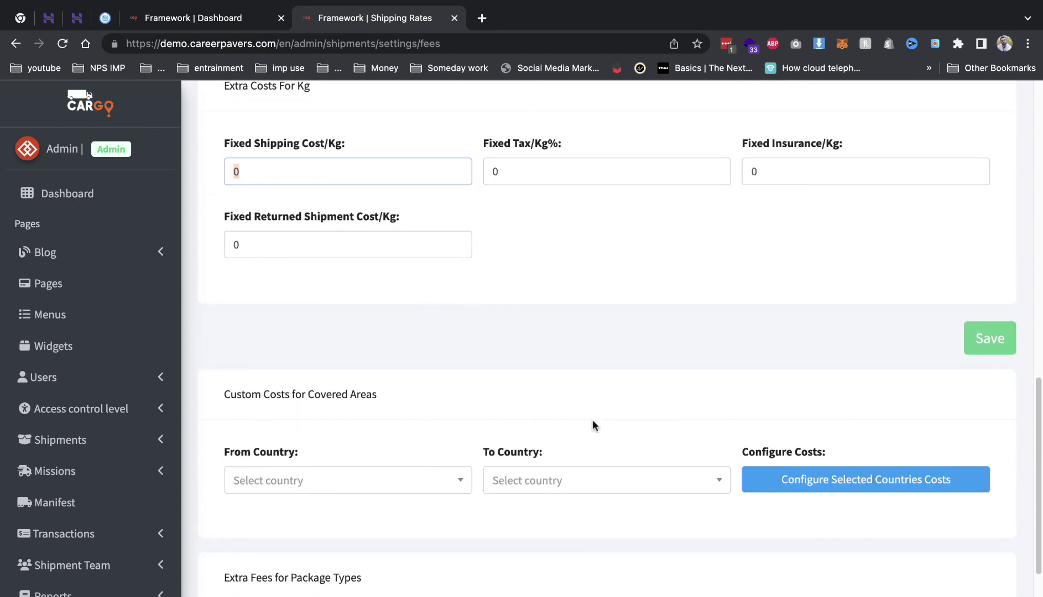
pyautogui.scroll(-9, 112, 478)
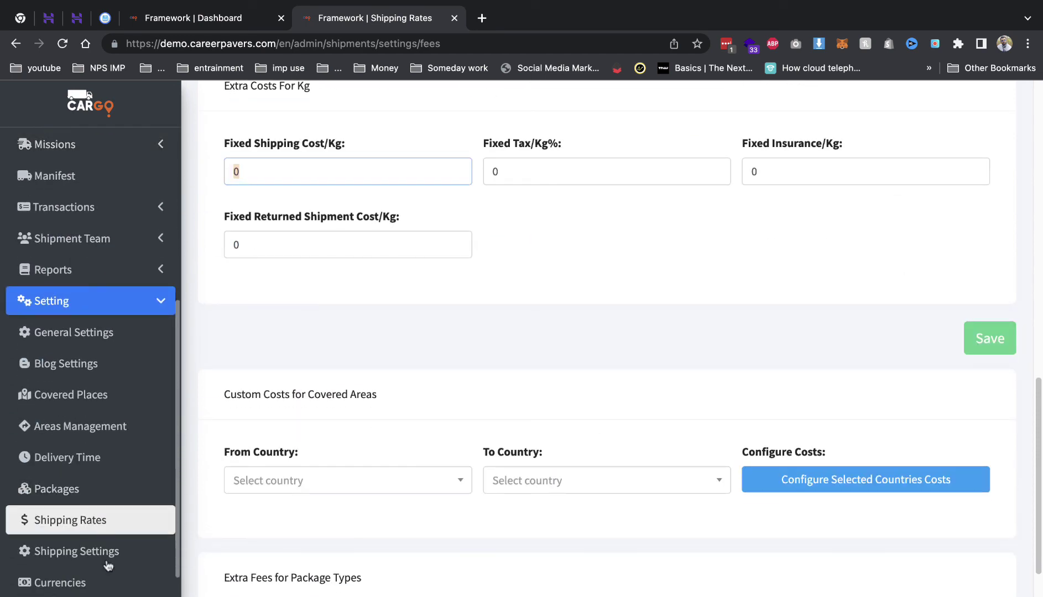
# - Check the Shipping Settings defaults: prefix AWB, silver package, Gwalior branch, Postpaid payment type
pyautogui.click(108, 563)
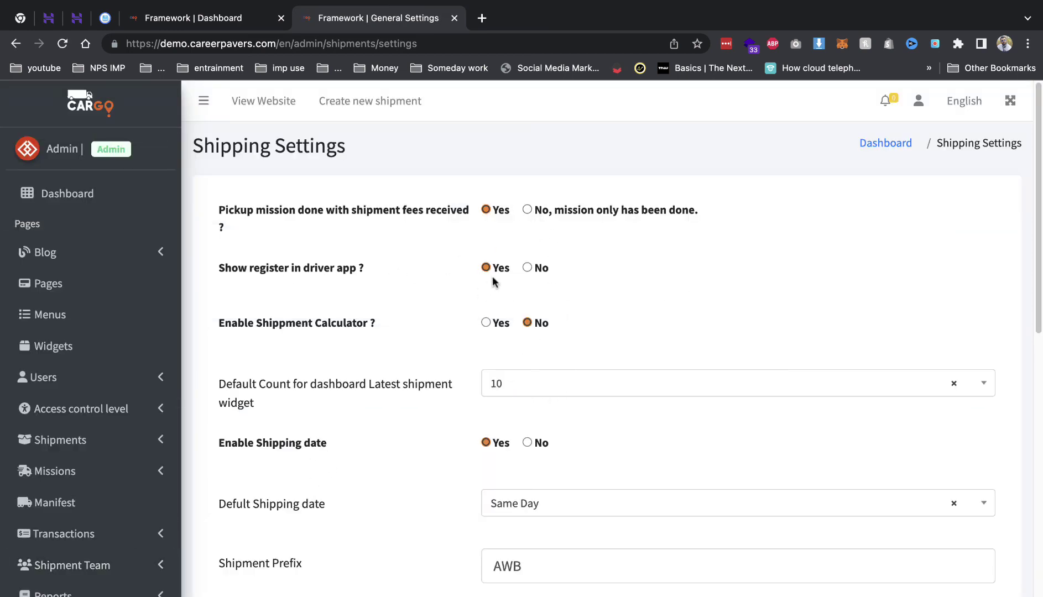
pyautogui.scroll(-8, 497, 297)
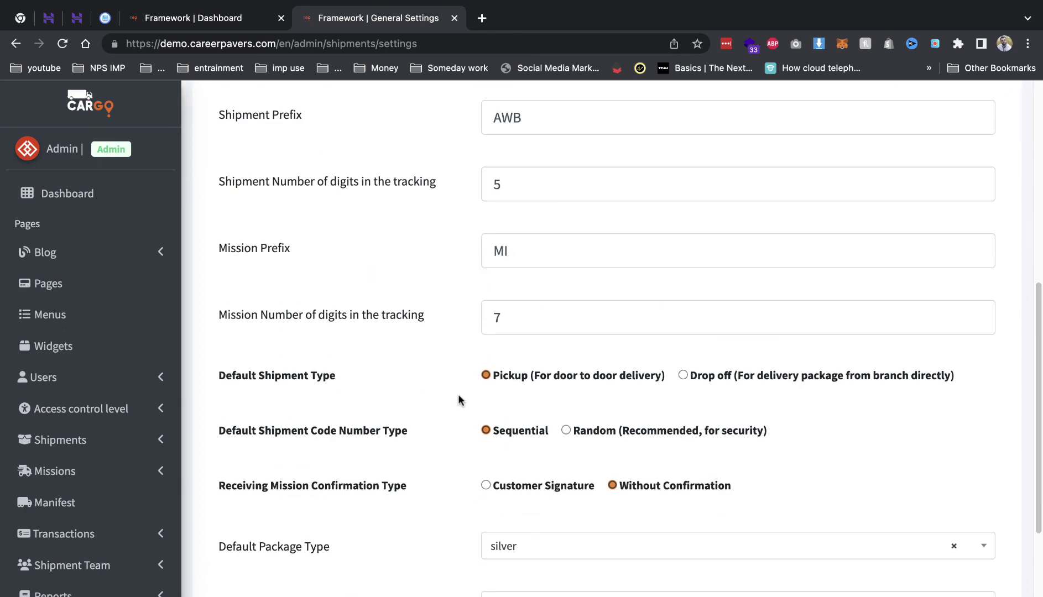
pyautogui.scroll(-2, 498, 394)
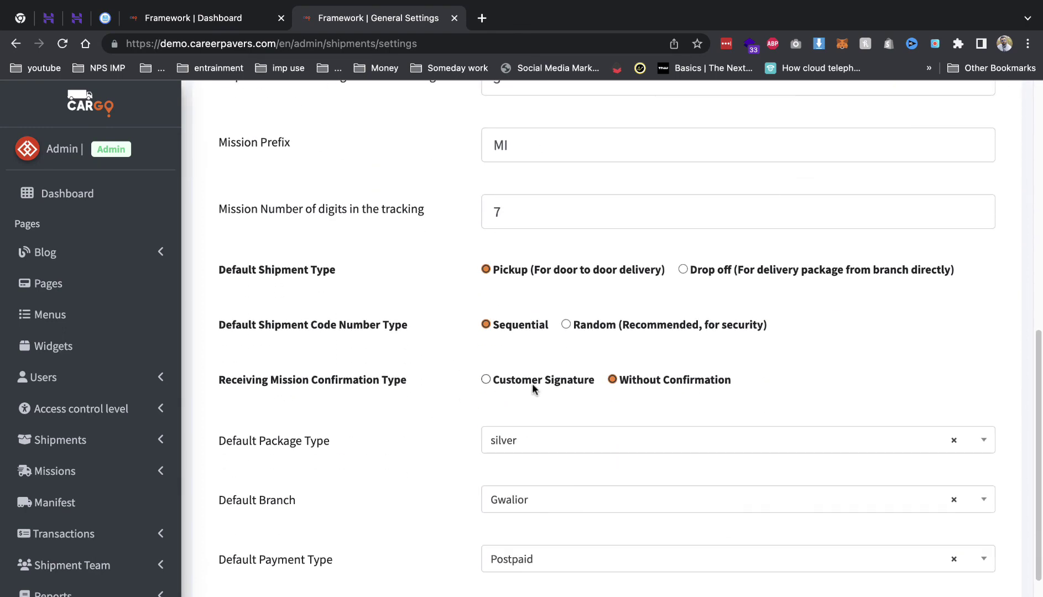
pyautogui.scroll(-3, 166, 469)
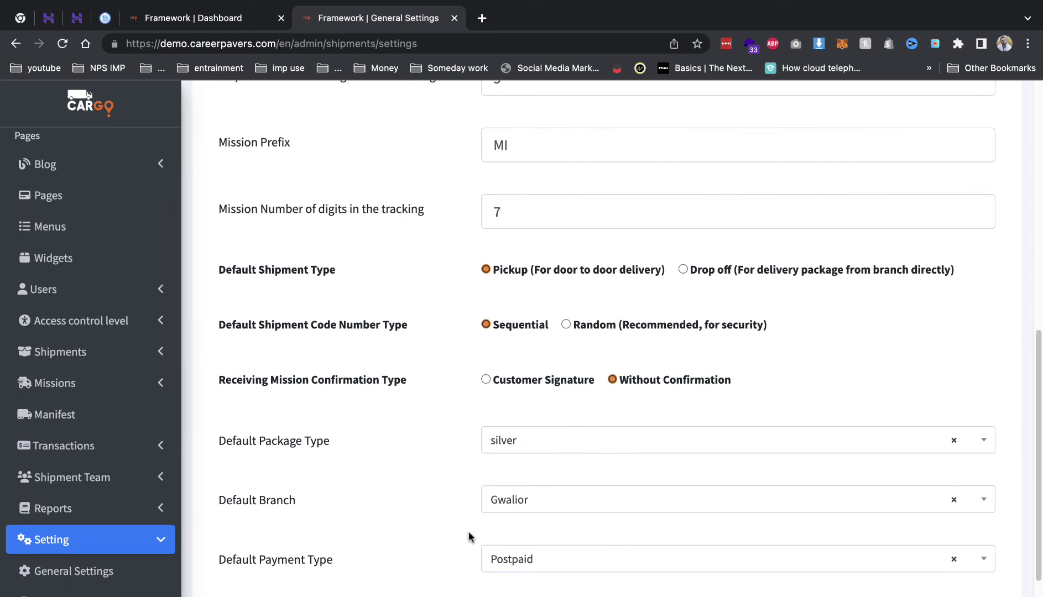
pyautogui.scroll(-1, 528, 534)
pyautogui.click(554, 497)
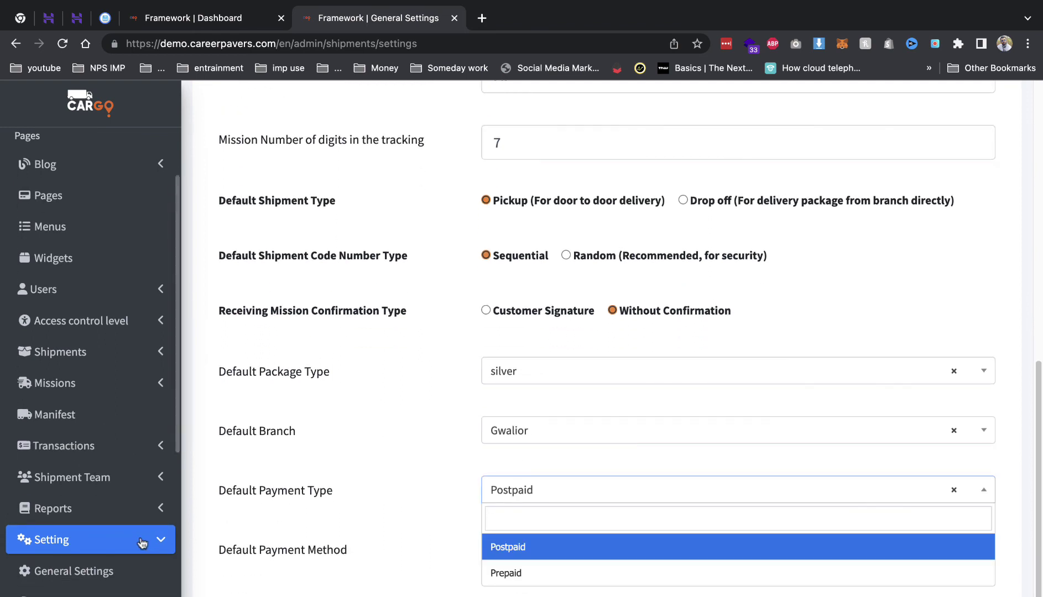
pyautogui.scroll(-5, 142, 542)
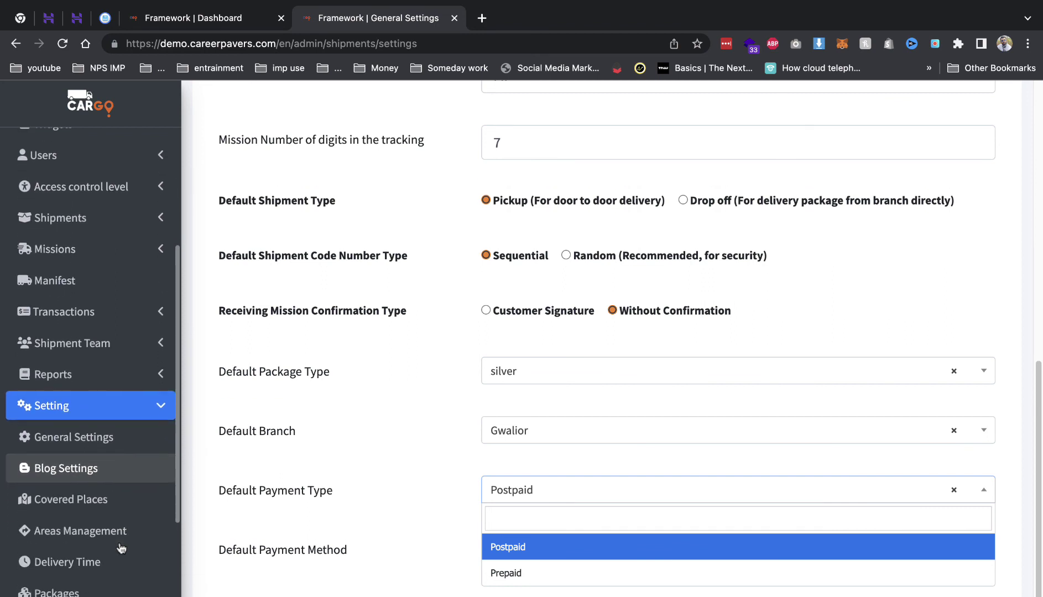
pyautogui.scroll(-10, 121, 547)
pyautogui.click(95, 451)
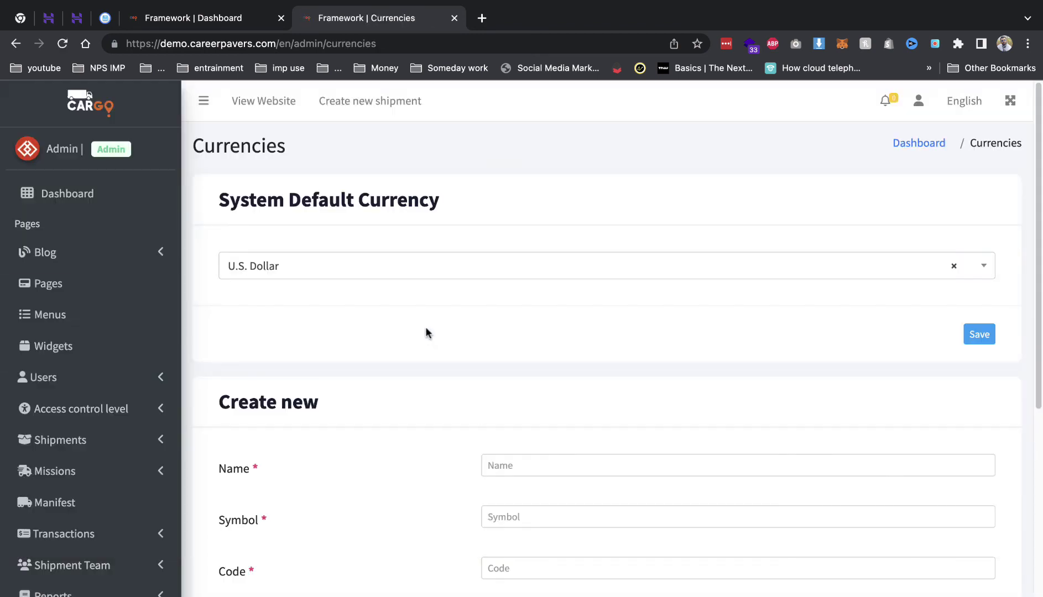
# - Save Indian Rupee as the system default currency and open the public website in a new tab
pyautogui.click(419, 271)
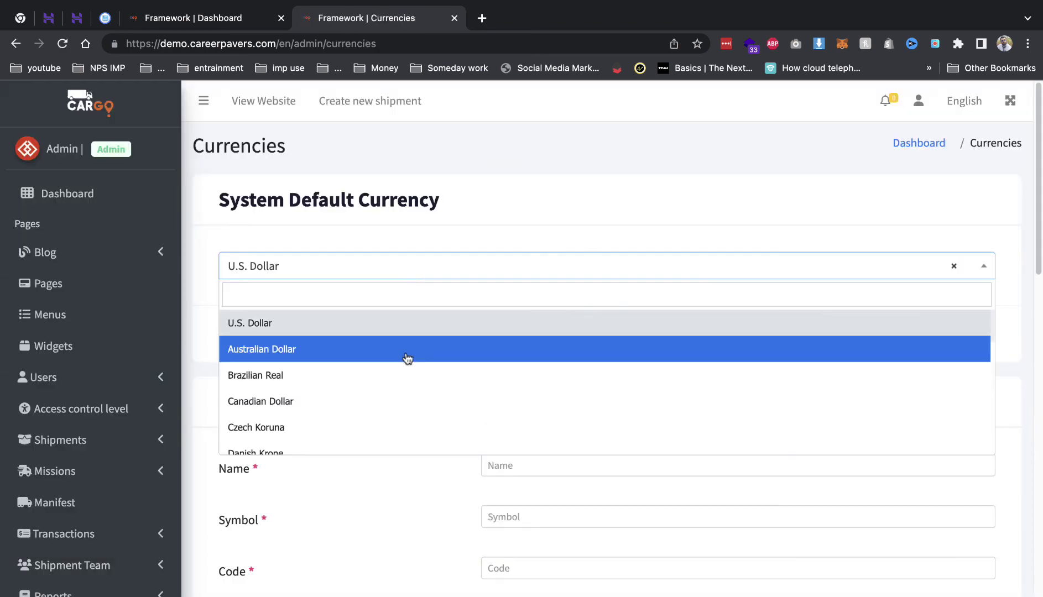
pyautogui.click(422, 292)
pyautogui.write('ind')
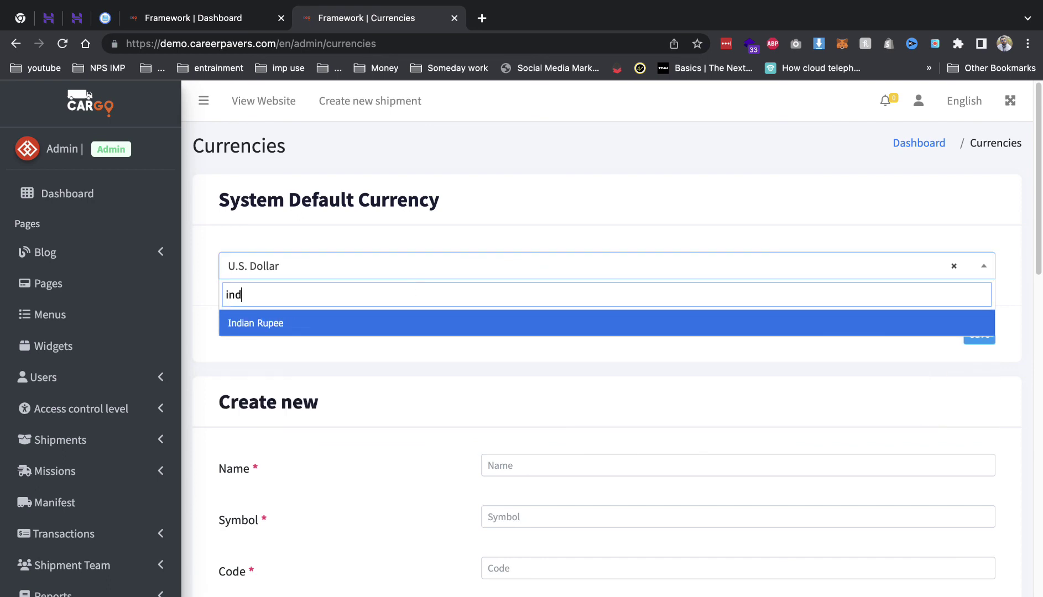
pyautogui.press('Return')
pyautogui.click(975, 342)
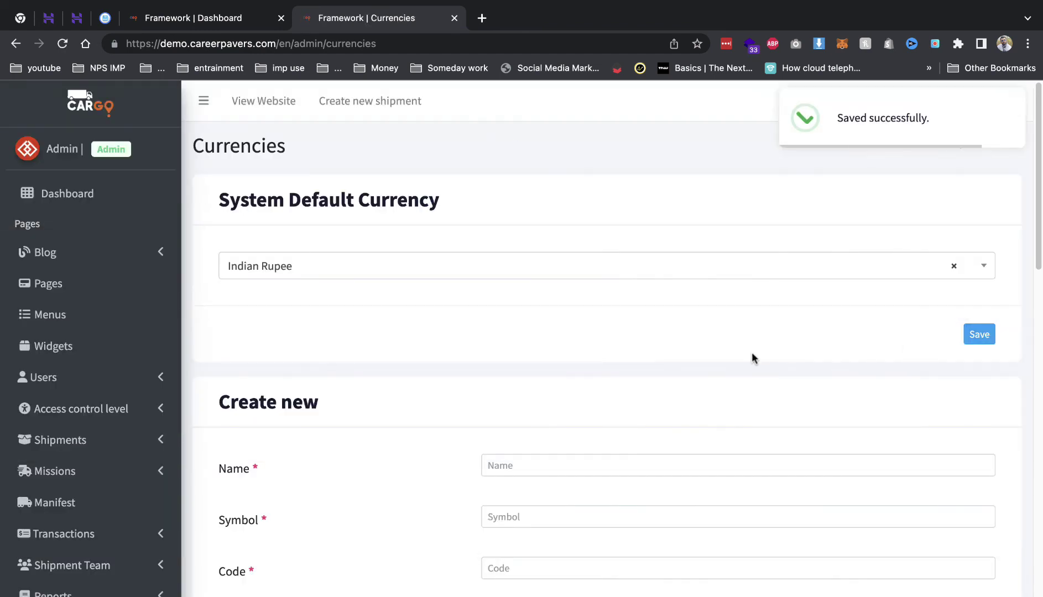
pyautogui.scroll(-4, 36, 477)
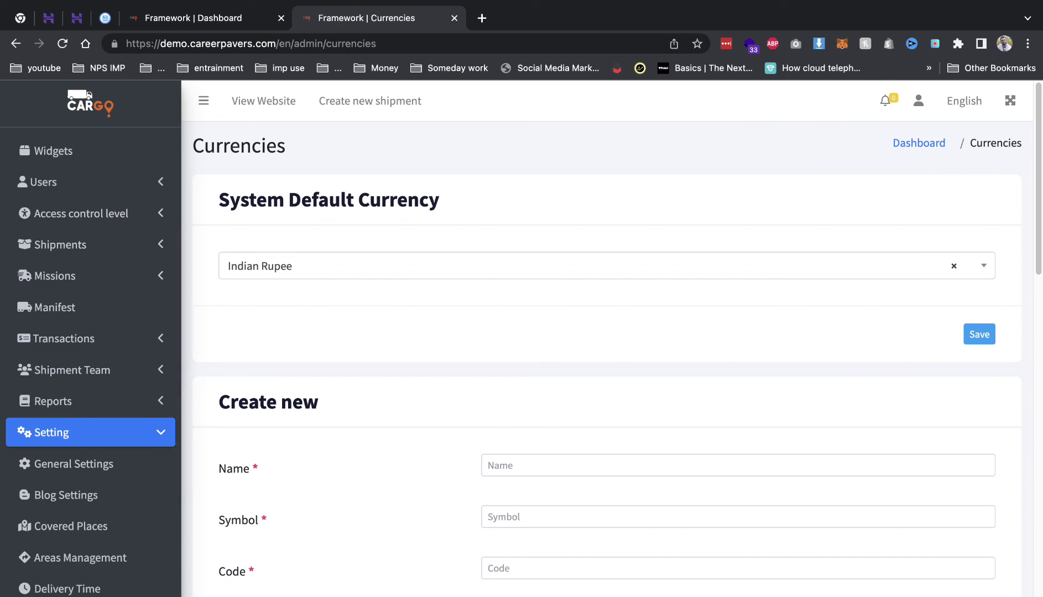
pyautogui.click(261, 103)
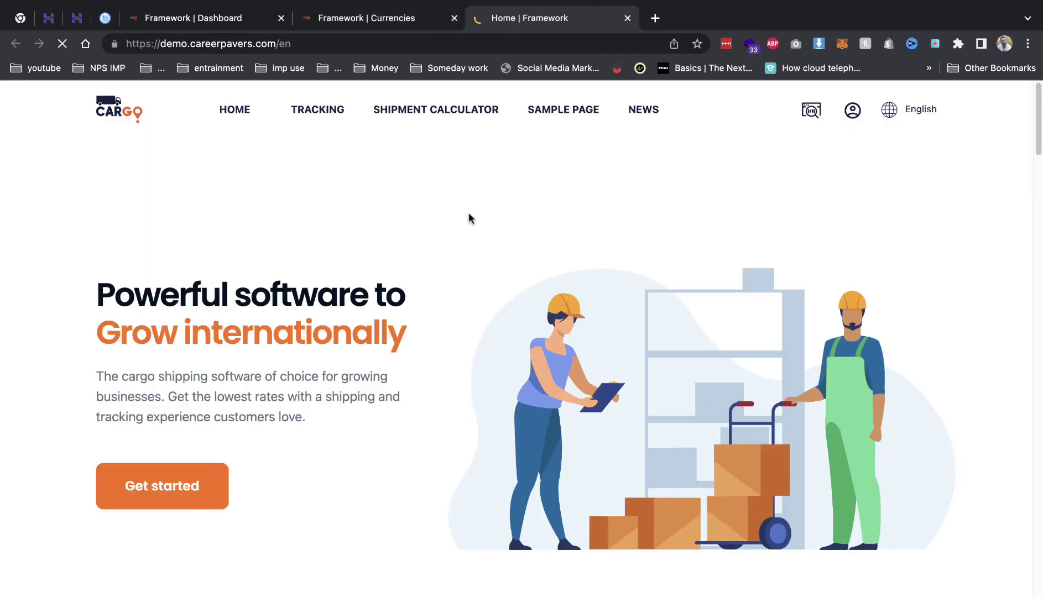